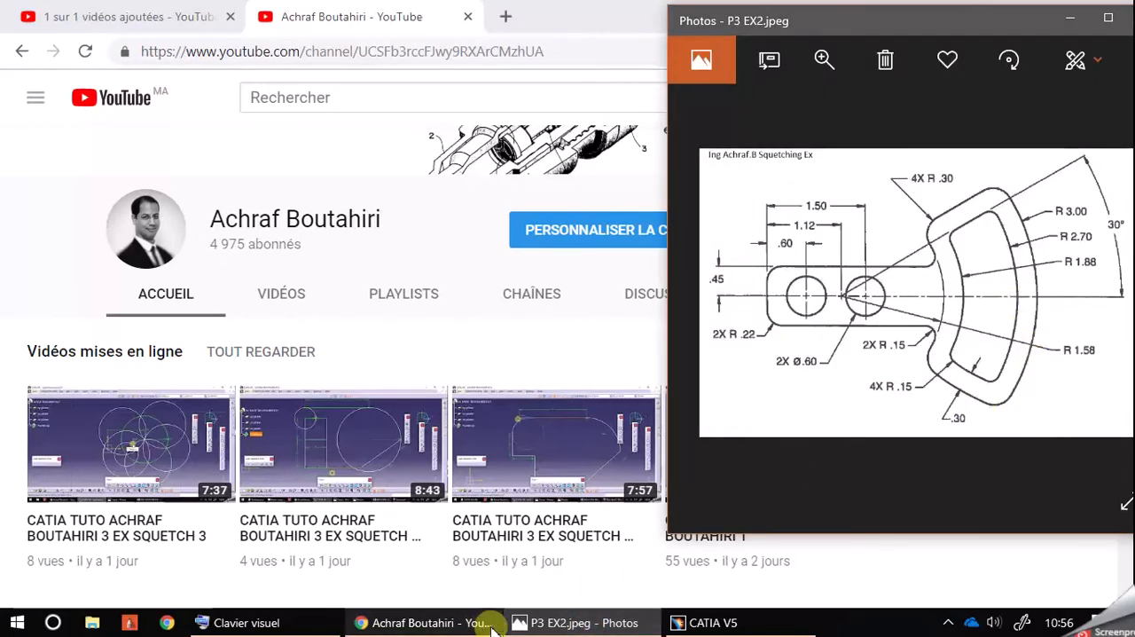
Step: Switch to CATIA V5 and reset the program options to their original values for all the tabpages
click(697, 626)
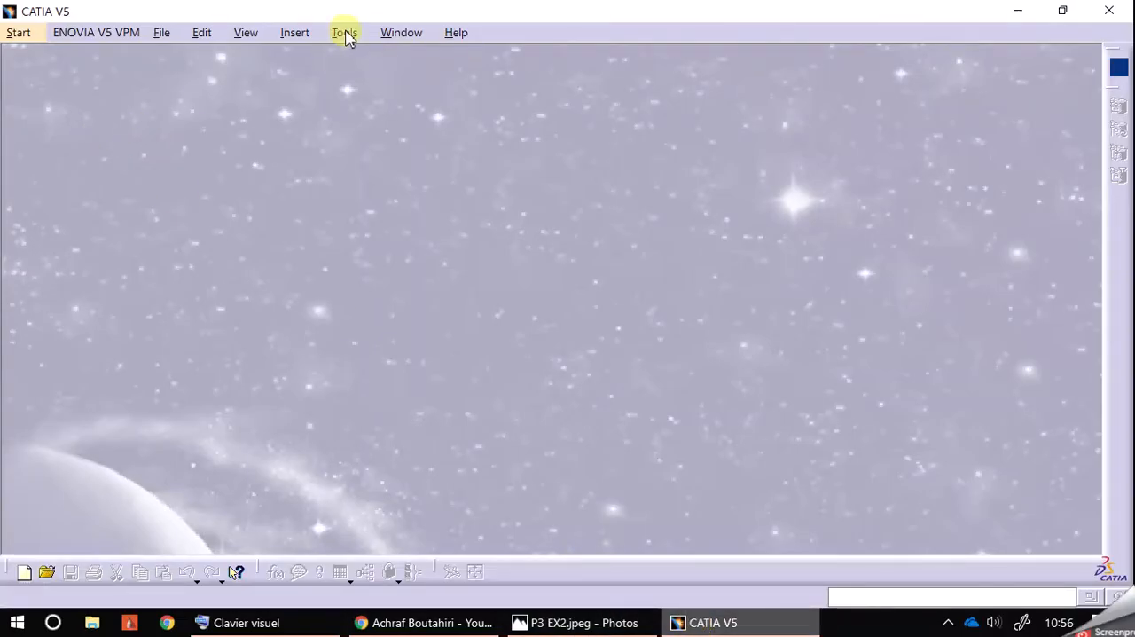
click(344, 33)
click(398, 179)
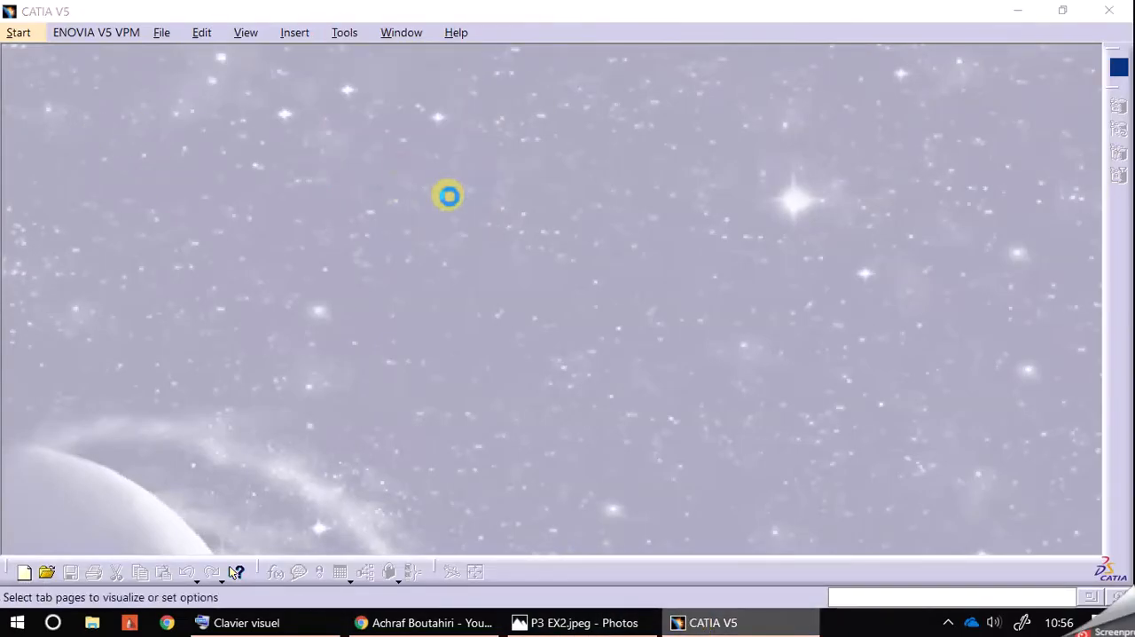
click(416, 496)
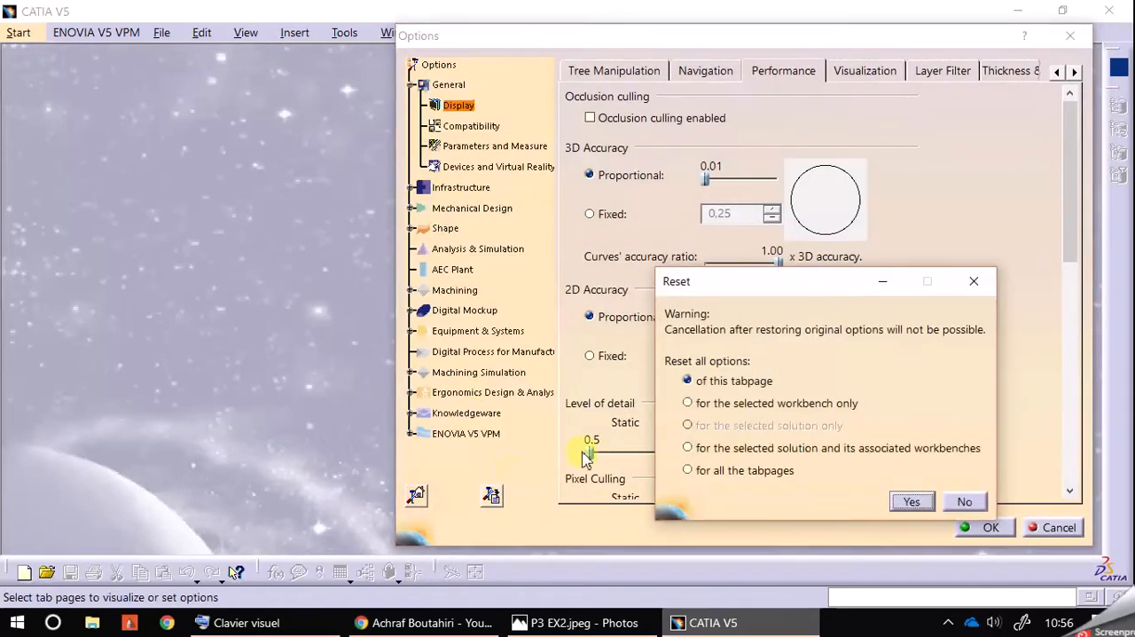
click(707, 470)
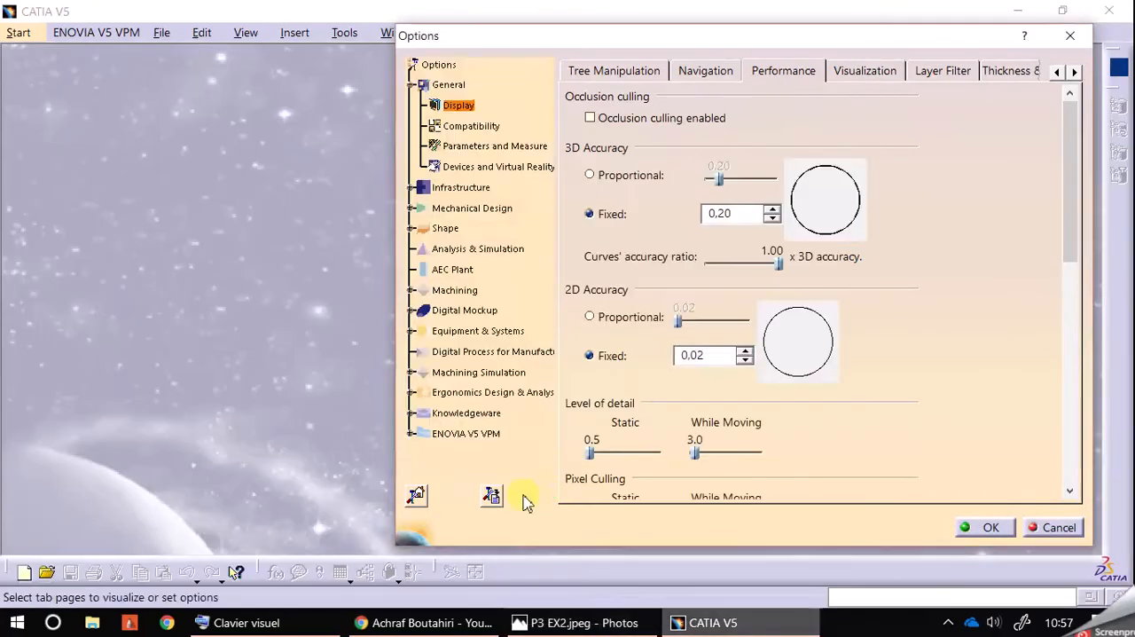
Step: Dump the parameter values for all the tabpages to the default output directory and accept the options
click(491, 495)
click(755, 451)
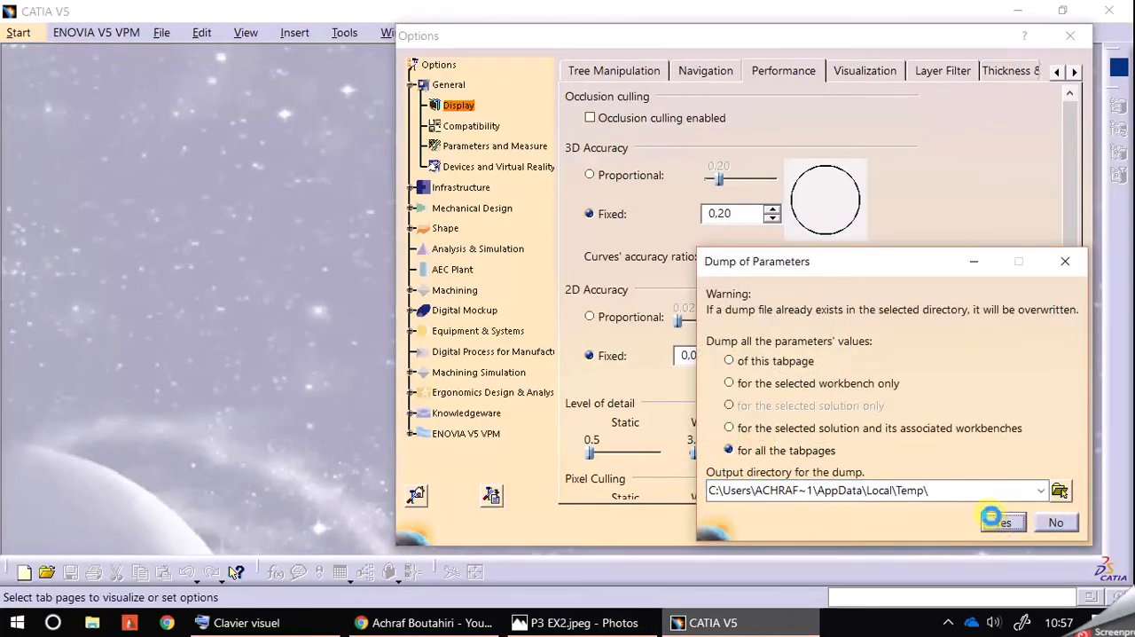
click(995, 521)
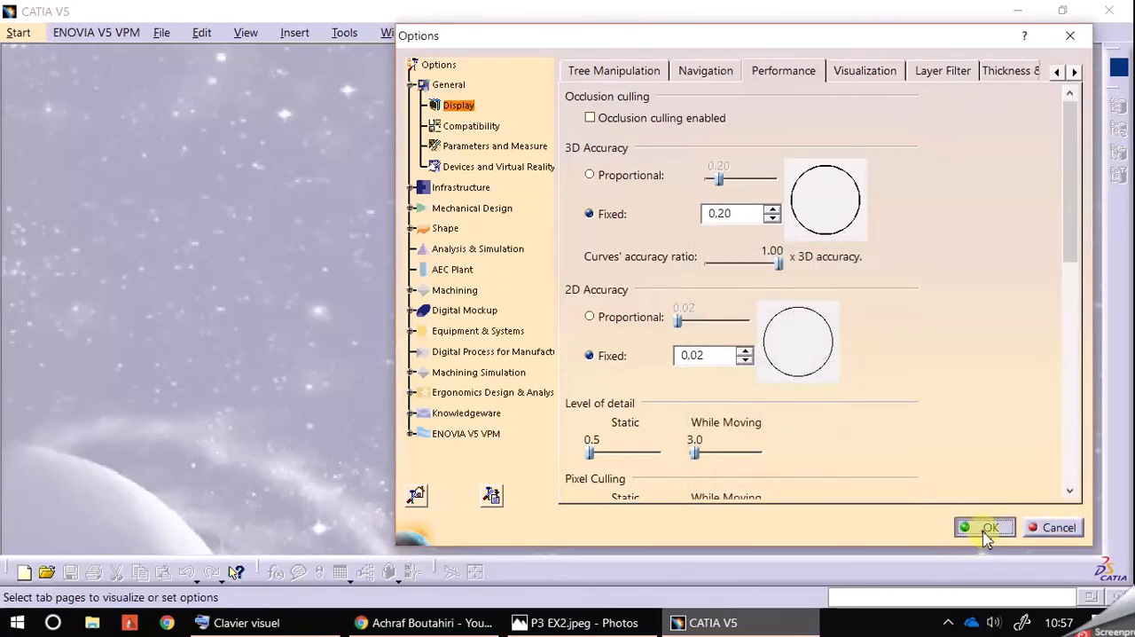
click(986, 532)
Step: Create a new part named with the author's full name plus "EX2 SQUETCH" and open a sketch on its xy plane
click(17, 32)
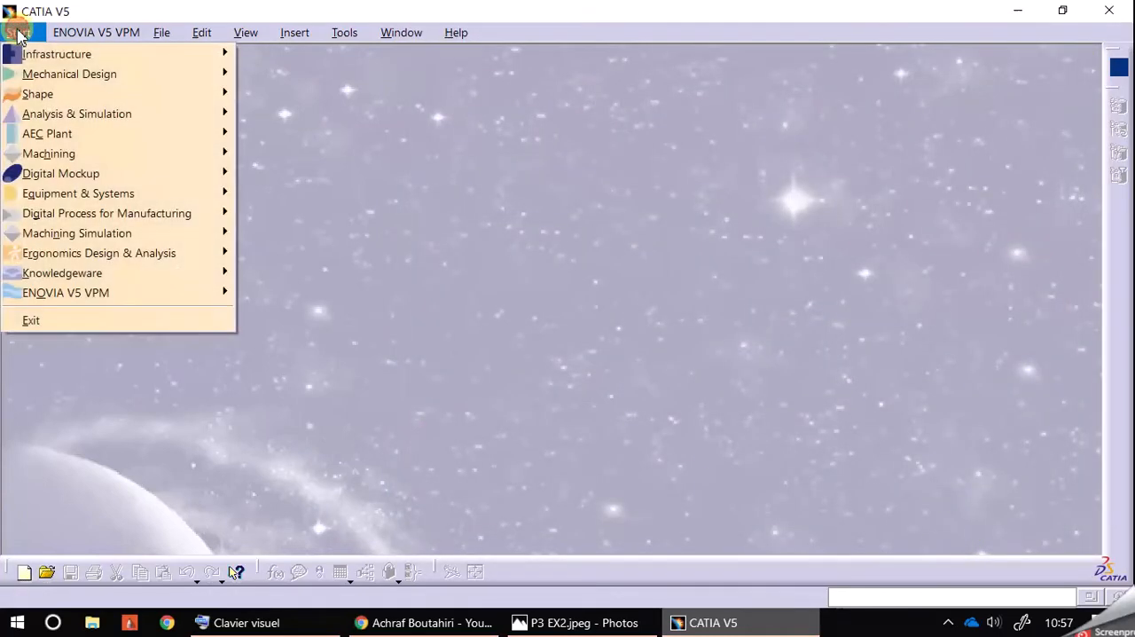
mouse_move(44, 74)
click(373, 114)
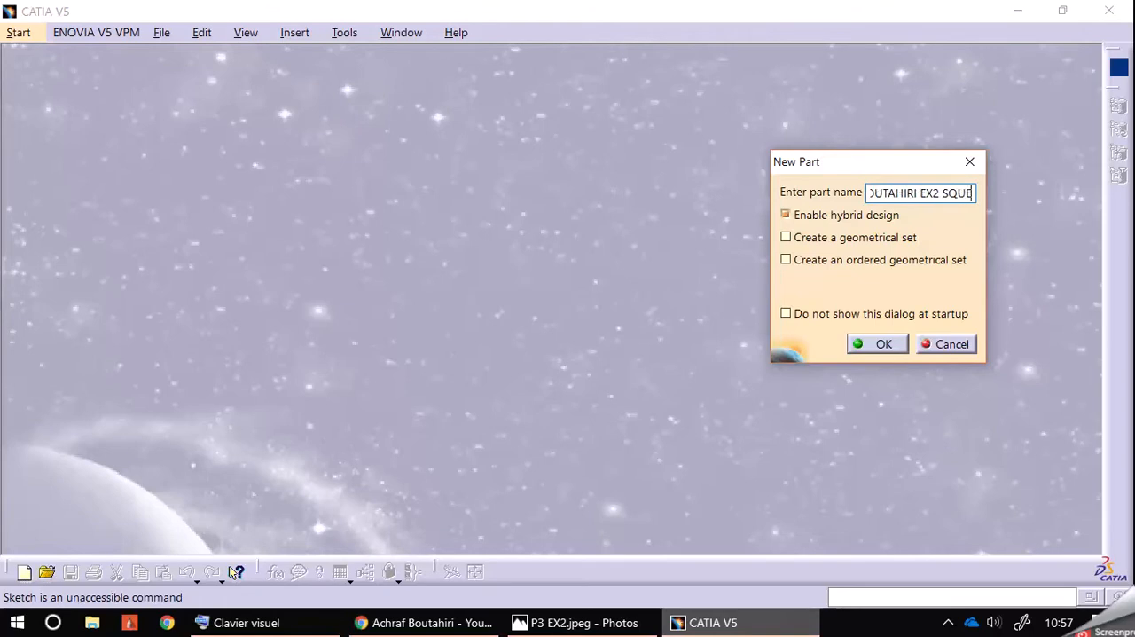
key(Return)
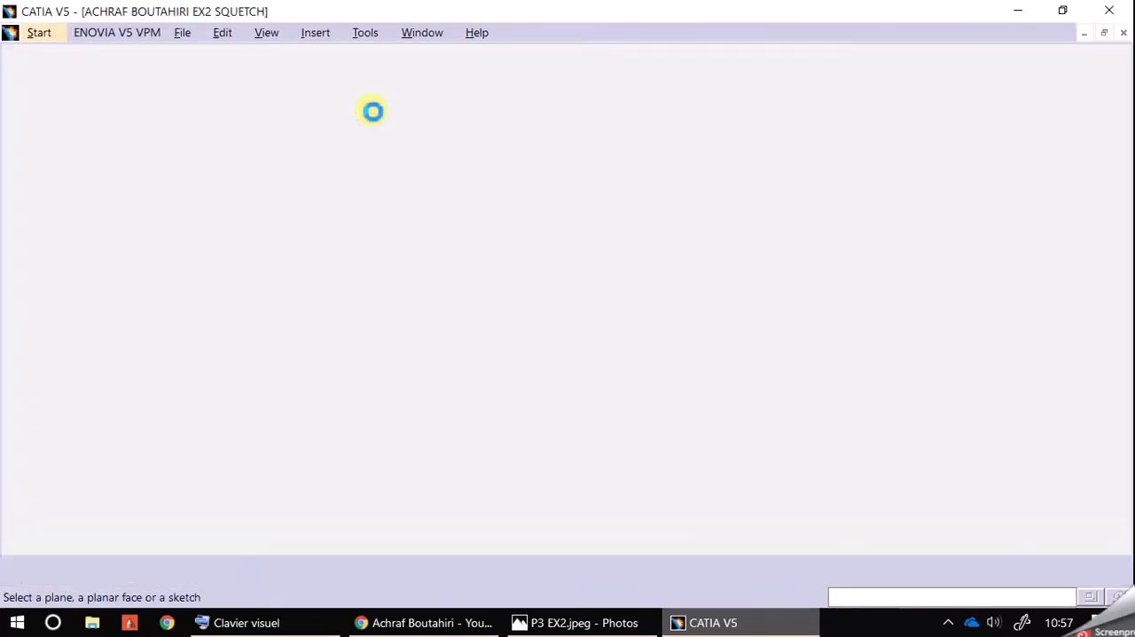
click(115, 98)
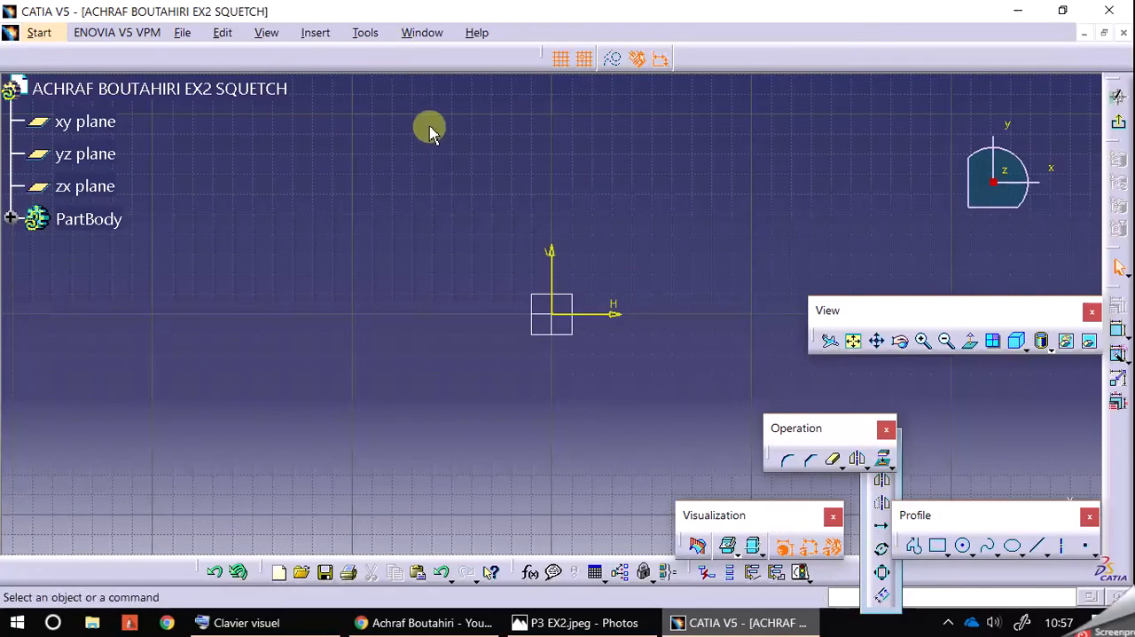
Step: Restore the position of all toolbars through the toolbar customization
click(365, 33)
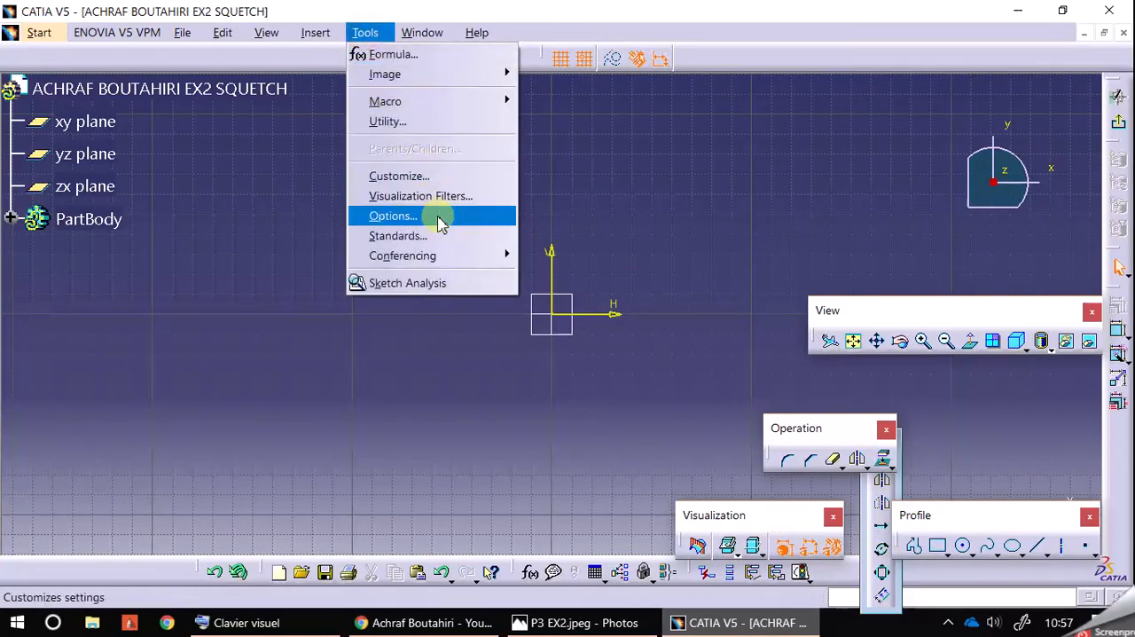
click(435, 177)
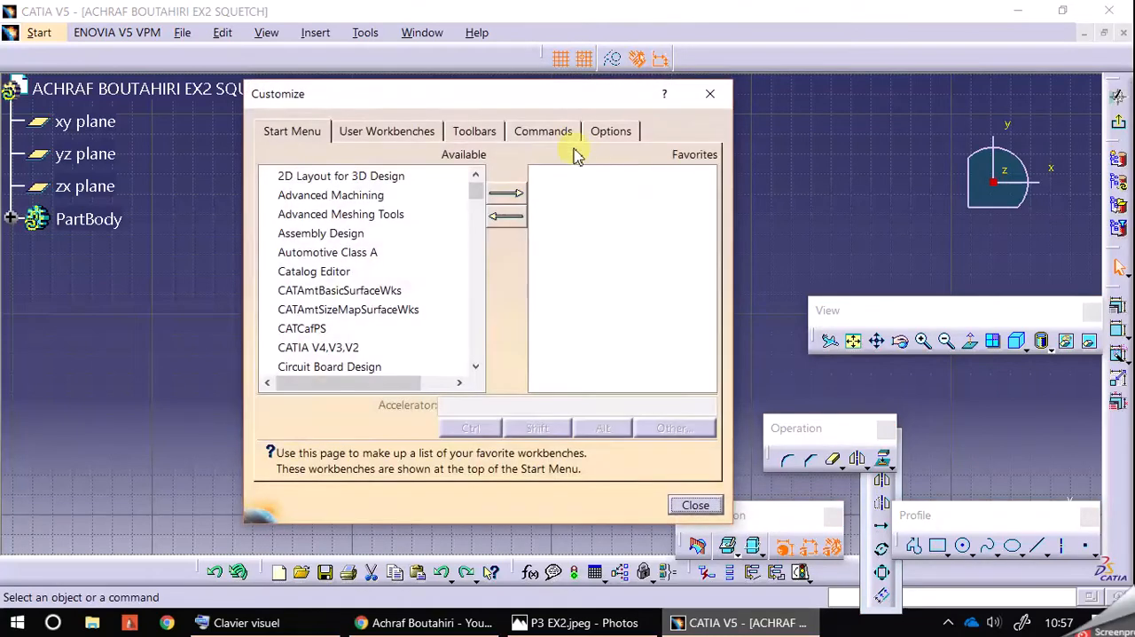
click(473, 132)
click(643, 277)
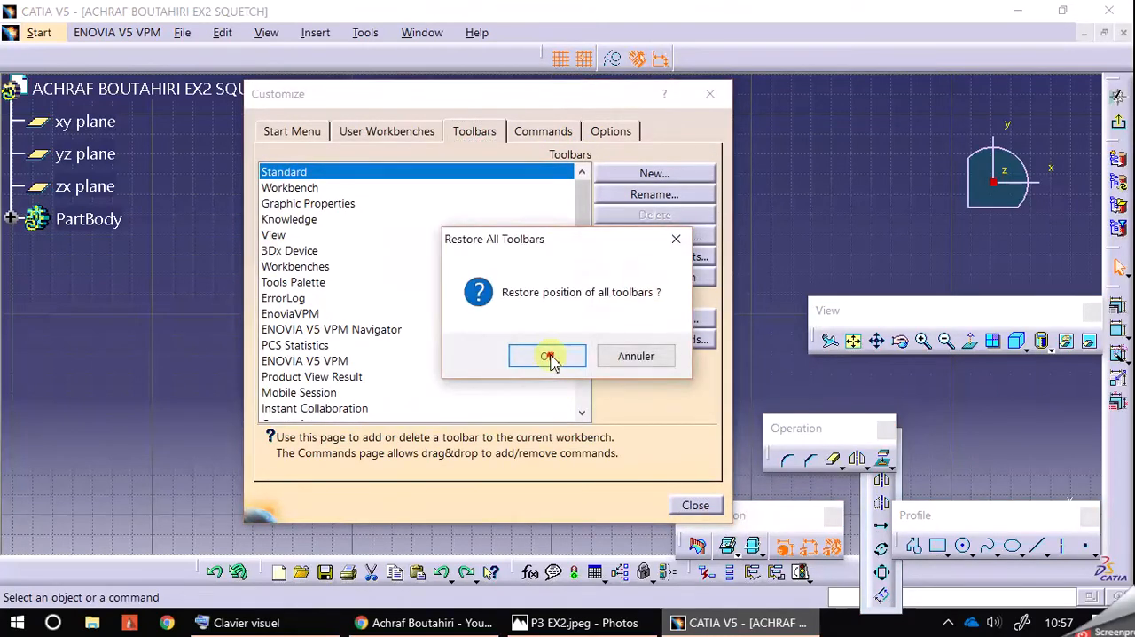
click(546, 355)
click(706, 98)
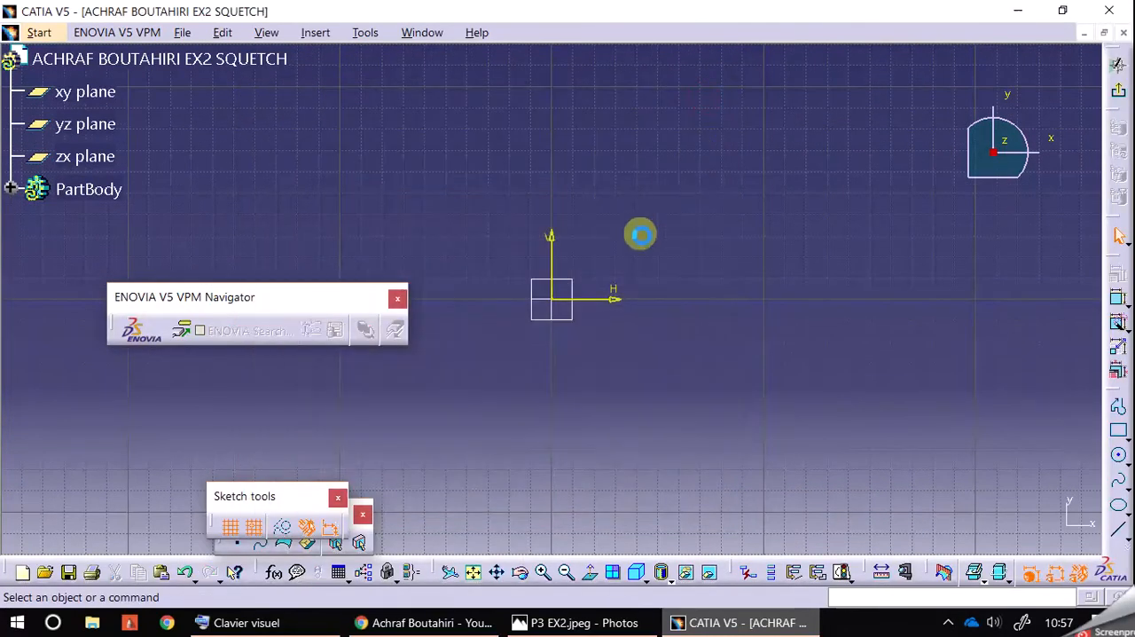
Step: Close the ENOVIA V5 VPM Navigator and User Selection Filter toolbars and move the Sketch tools toolbar aside
click(395, 300)
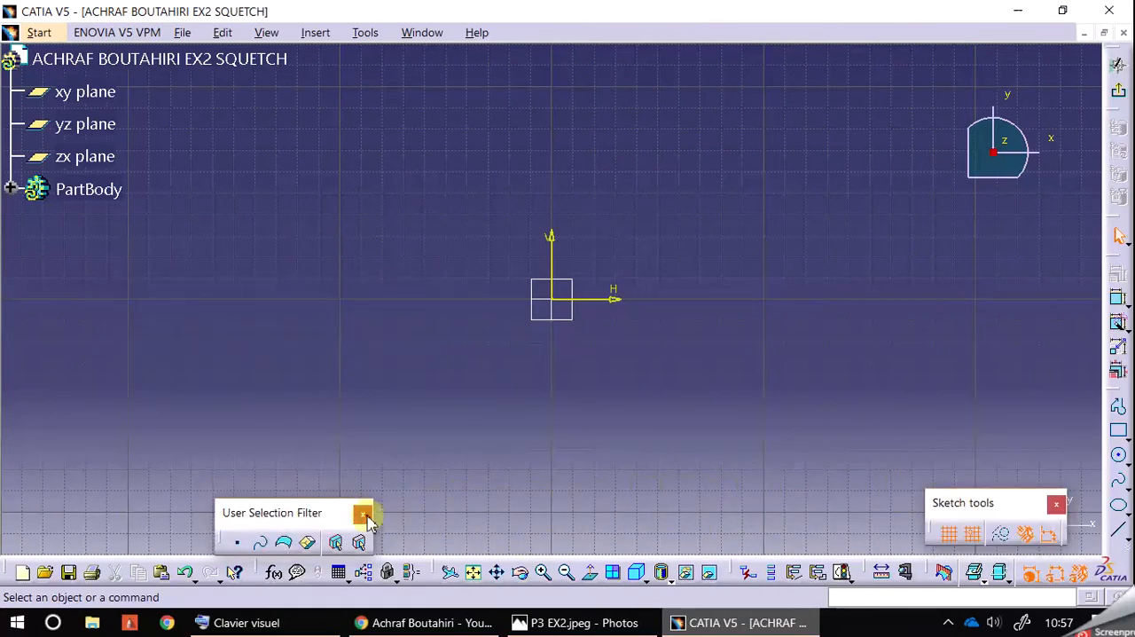
click(362, 513)
mouse_move(732, 350)
middle_down()
mouse_move(694, 370)
mouse_move(679, 396)
middle_up()
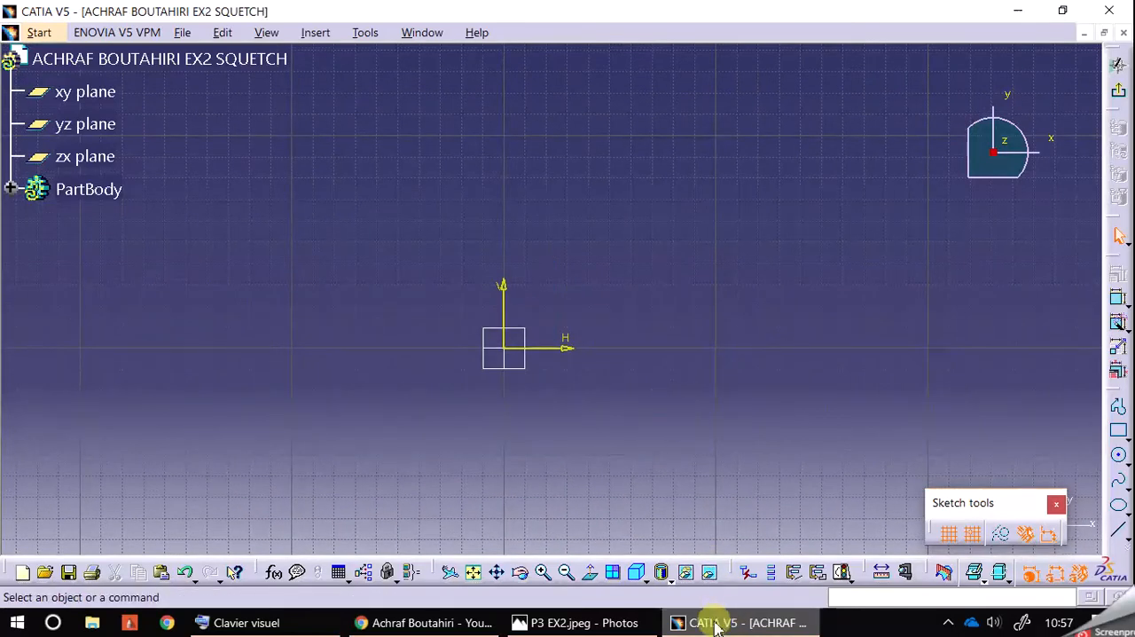
Step: Bring up the reference drawing P3 EX2.jpeg and shrink the CATIA window so both are visible side by side
click(632, 624)
click(631, 624)
middle_drag(577, 438, 489, 454)
click(558, 621)
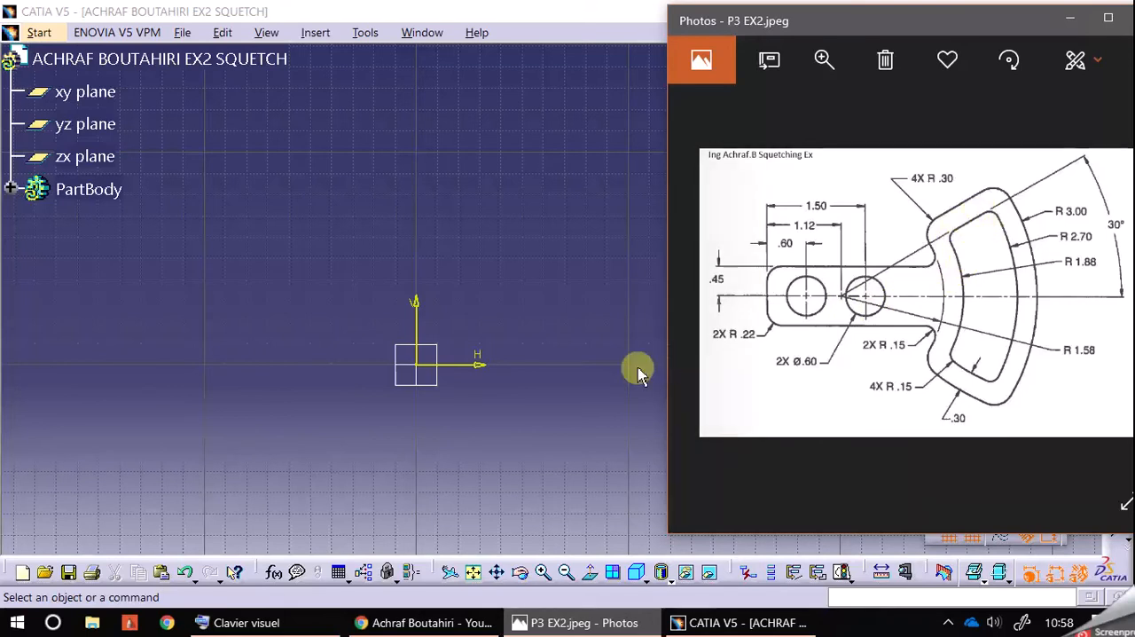
click(544, 476)
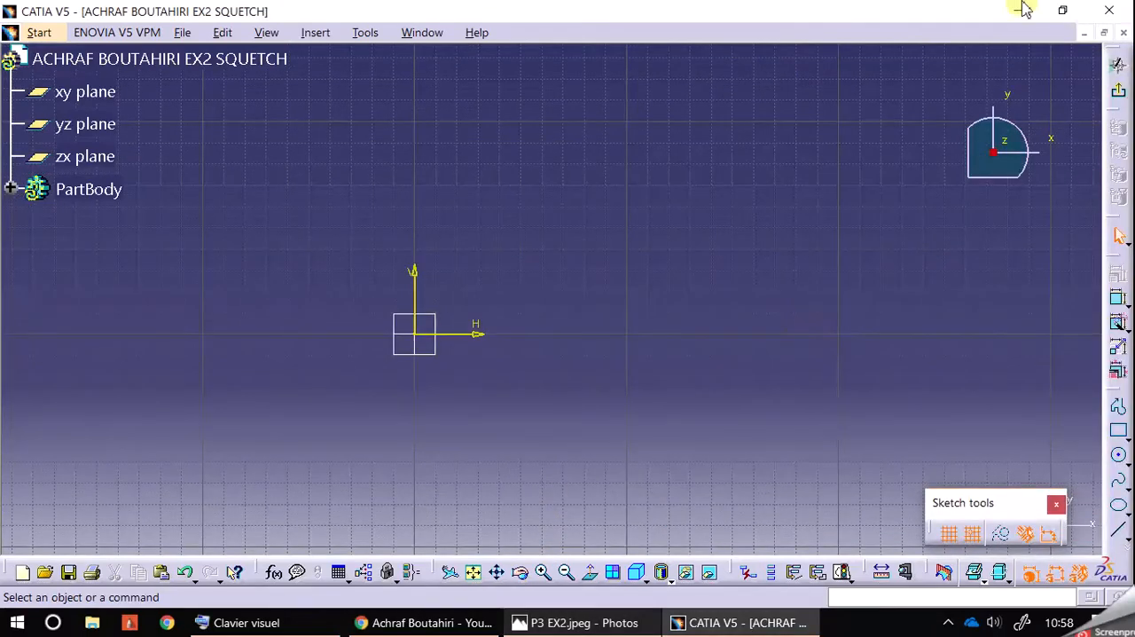
click(1061, 12)
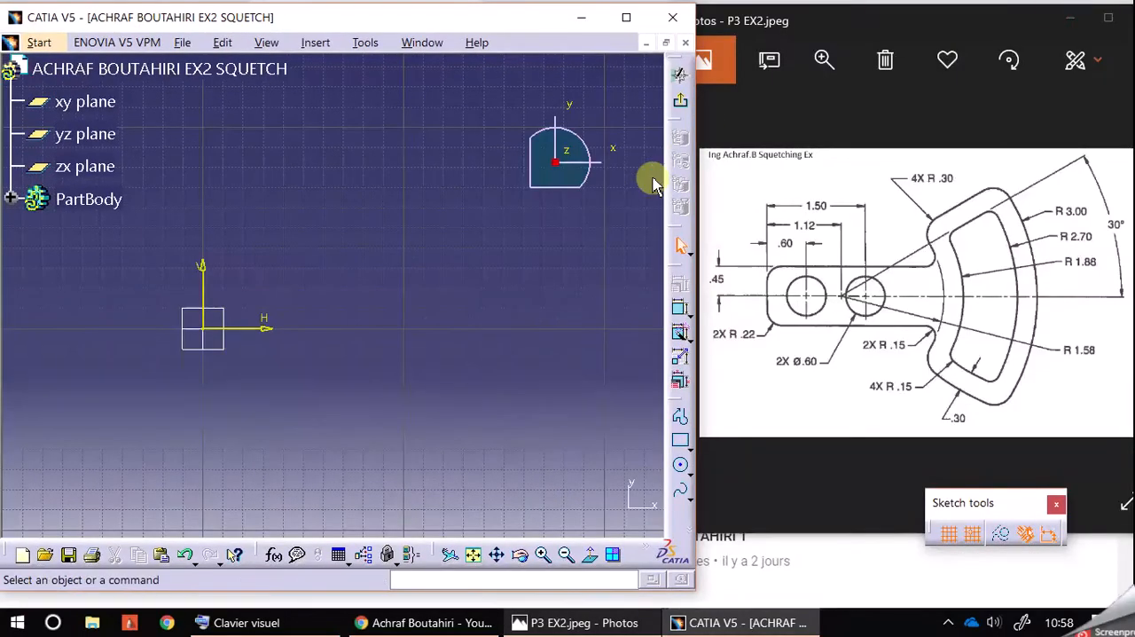
Step: Draw a circle of radius 3 mm centred on the sketch origin, with the Sketch tools toolbar moved into reach
click(676, 465)
click(211, 332)
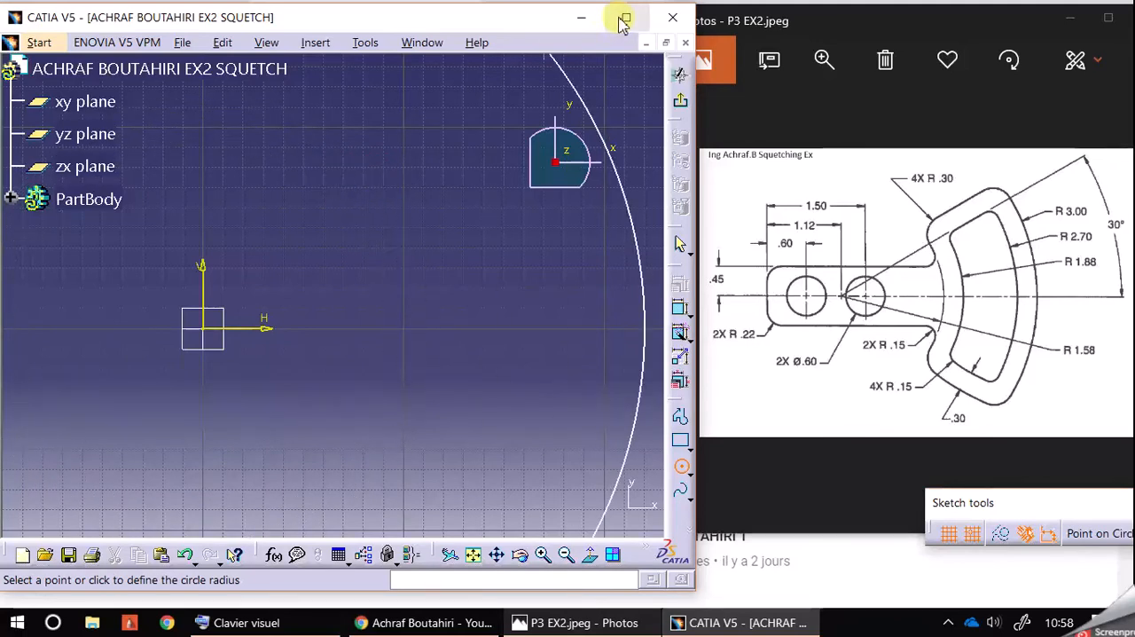
mouse_move(1030, 501)
mouse_down()
mouse_move(521, 251)
mouse_move(116, 78)
mouse_up()
click(559, 124)
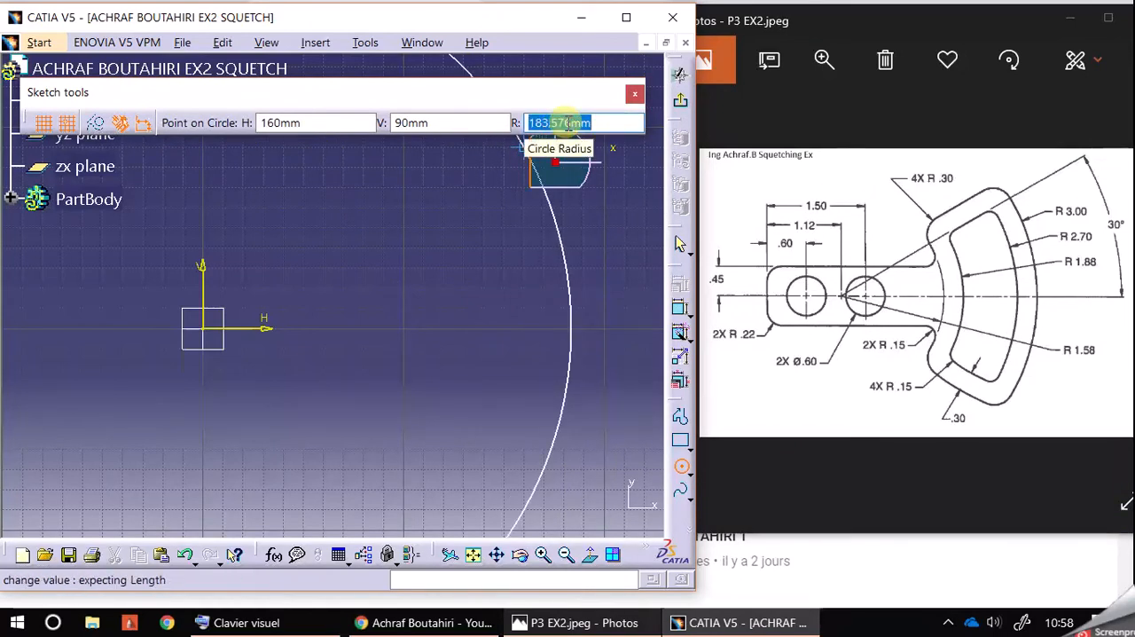
text(3)
key(Return)
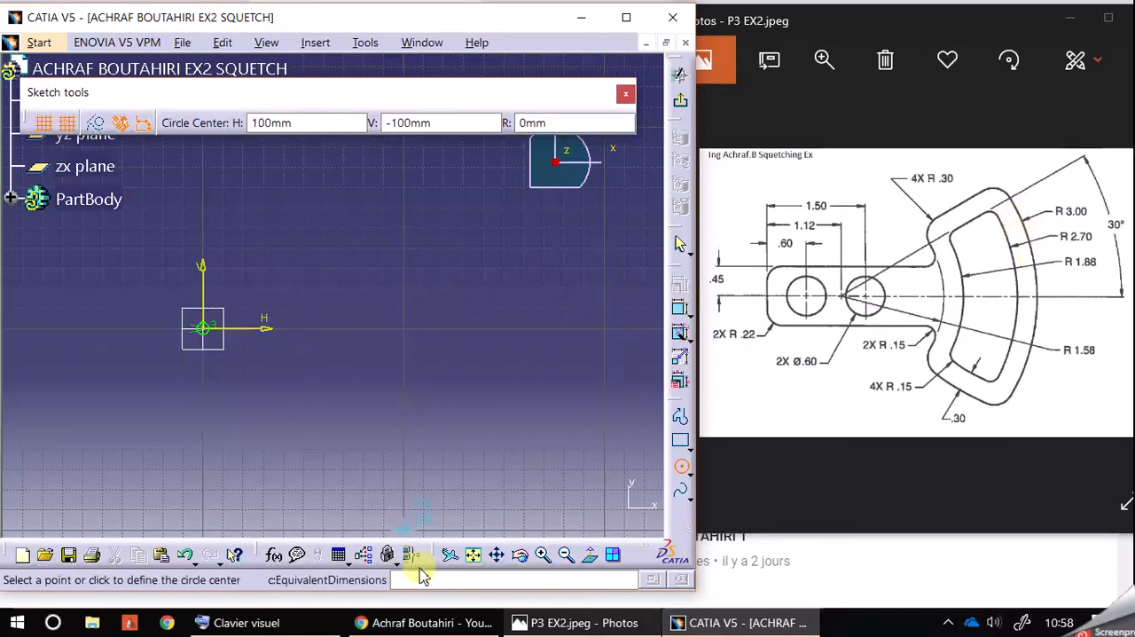
Step: Enlarge and centre the view on the circle around the sketch origin
click(541, 554)
click(542, 555)
click(543, 554)
click(543, 554)
middle_drag(195, 435, 423, 435)
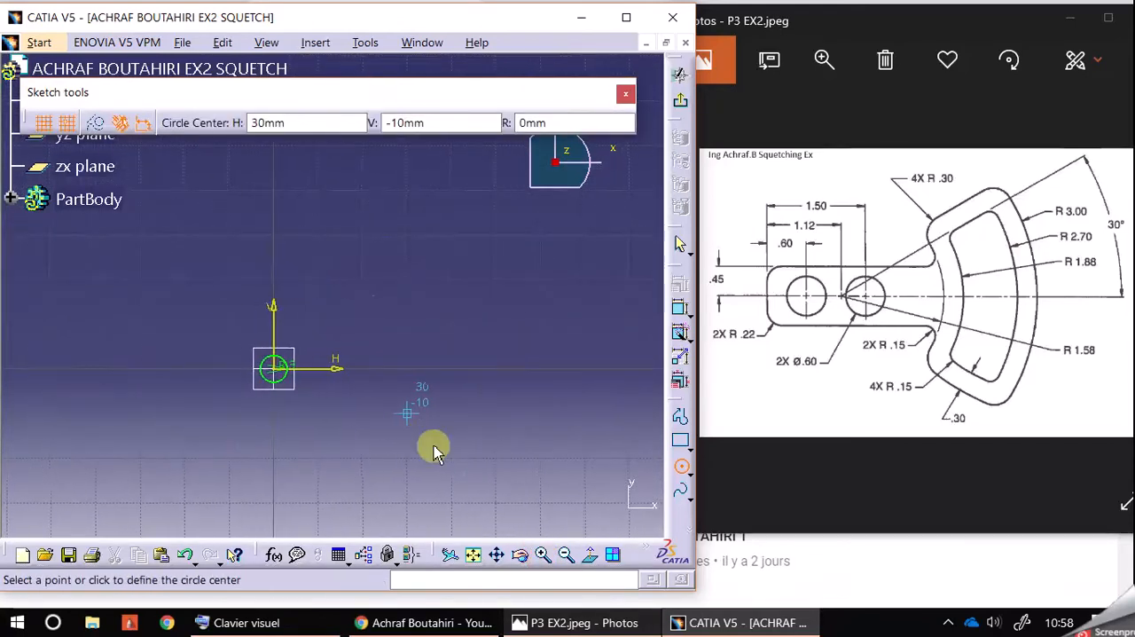
click(542, 554)
click(542, 556)
click(542, 556)
click(542, 556)
middle_drag(330, 457, 456, 335)
click(545, 556)
click(546, 555)
click(547, 555)
click(547, 556)
click(546, 558)
click(546, 560)
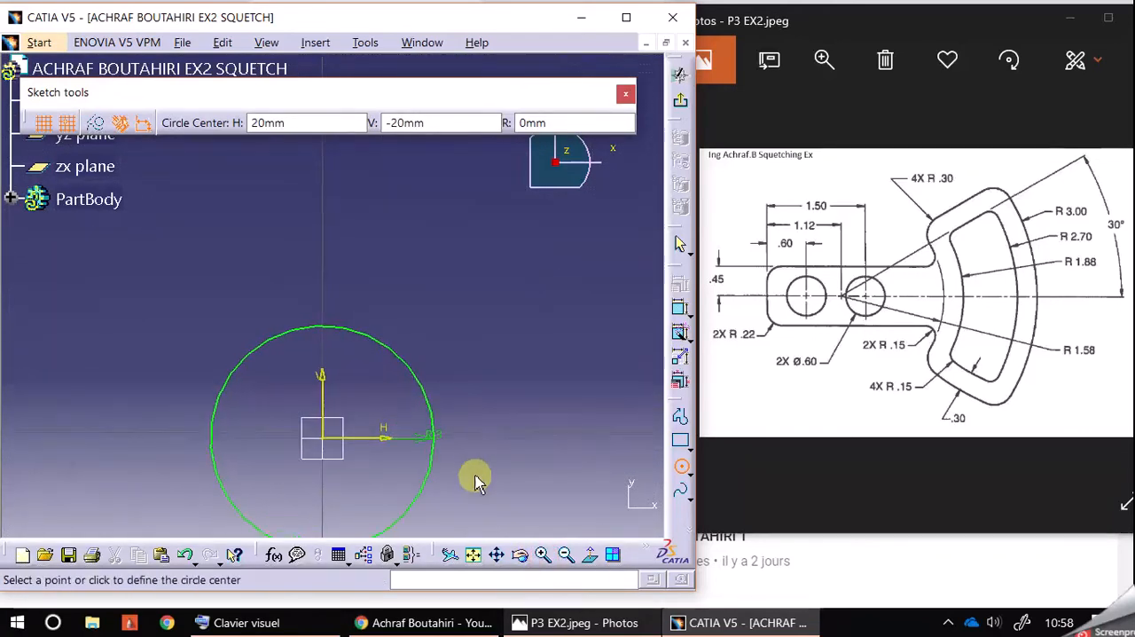
middle_drag(476, 466, 516, 343)
click(540, 549)
middle_drag(562, 373, 562, 421)
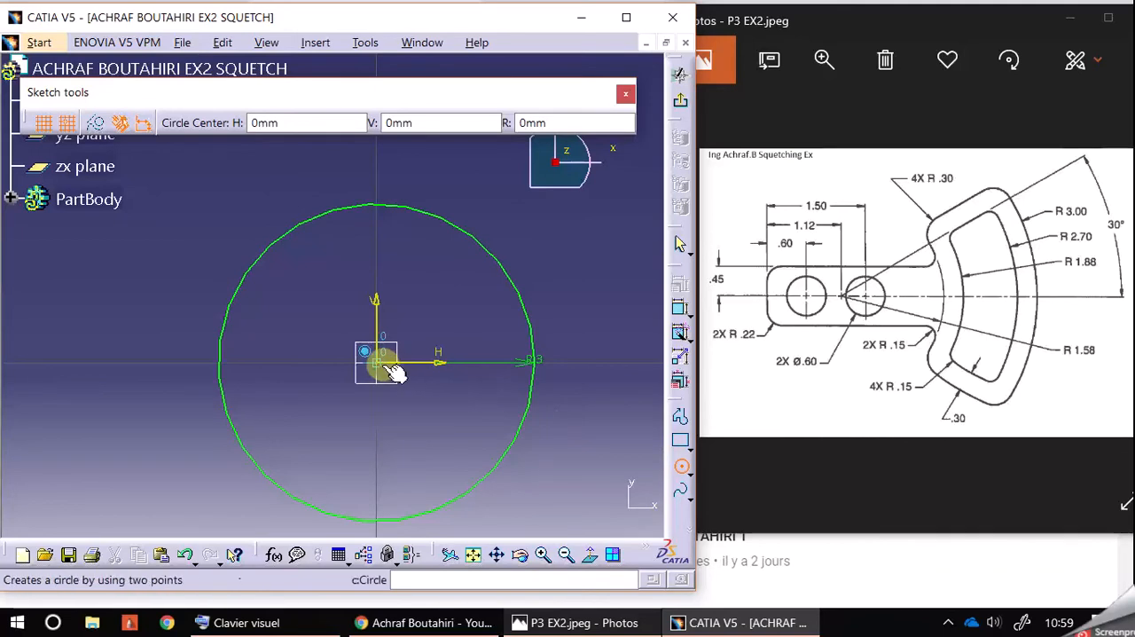
Step: Turn off Snap to Point and draw a concentric circle of radius 2.7 mm centred on the sketch origin
click(681, 468)
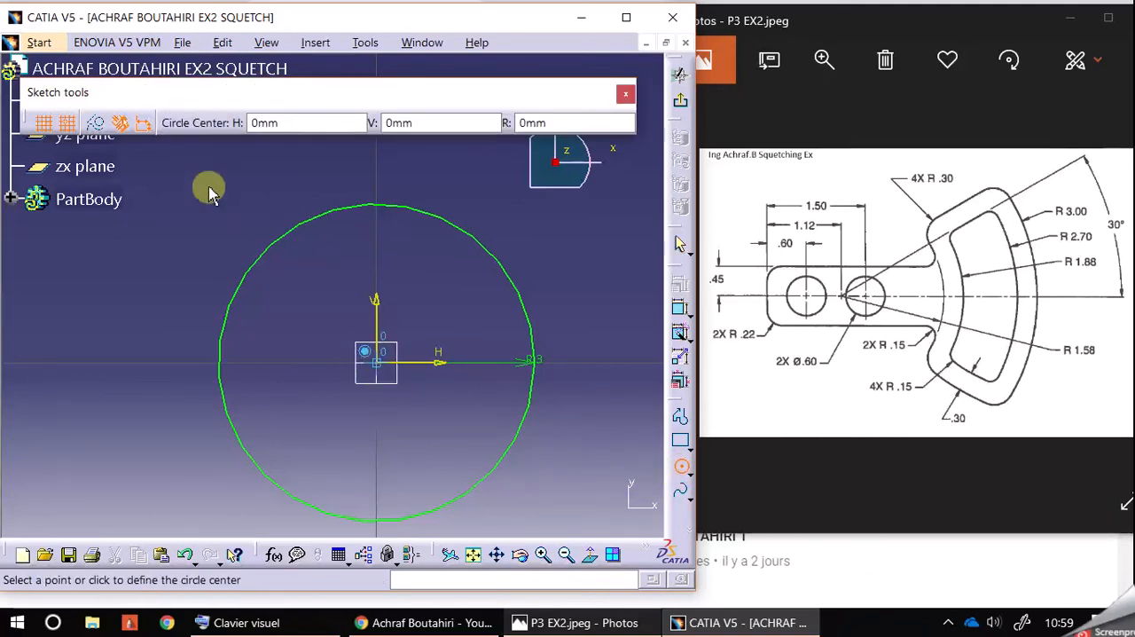
click(67, 123)
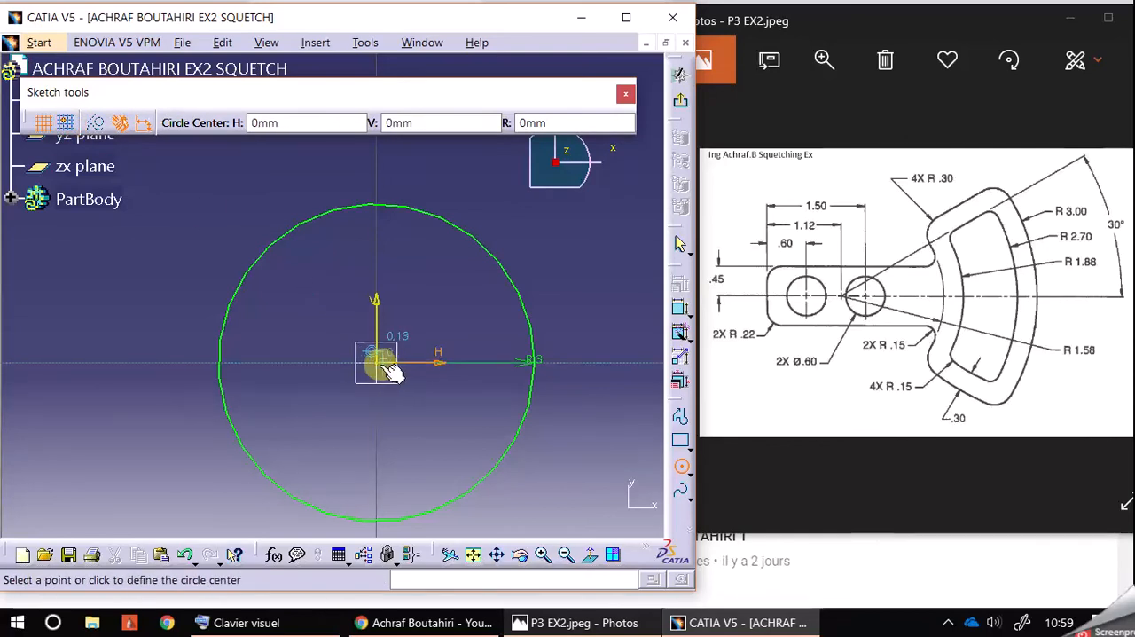
click(375, 362)
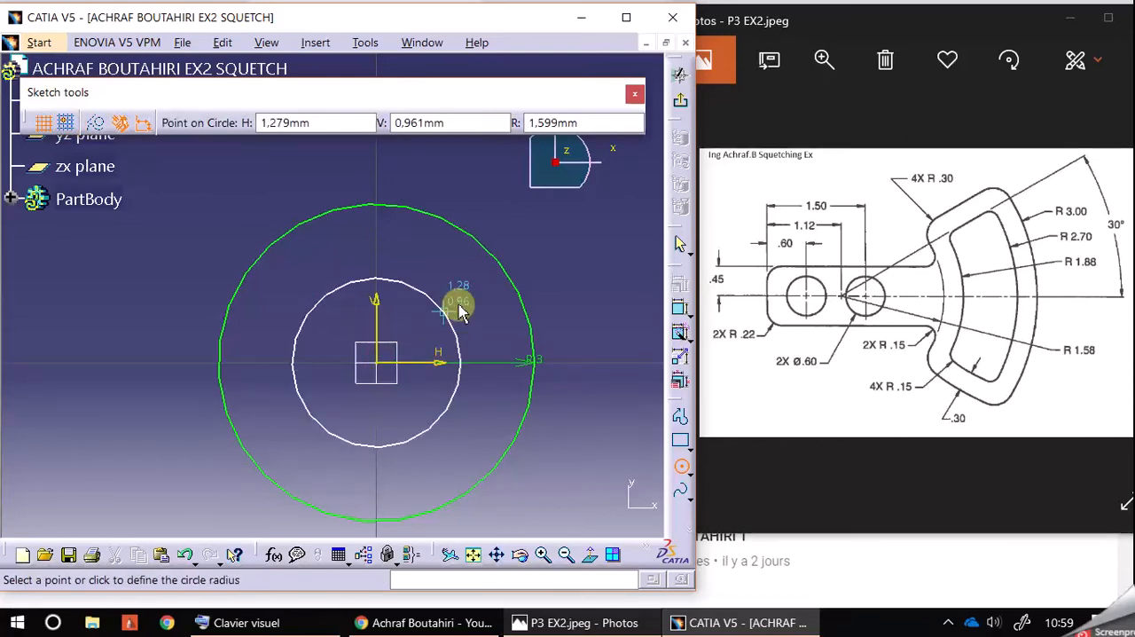
double_click(588, 125)
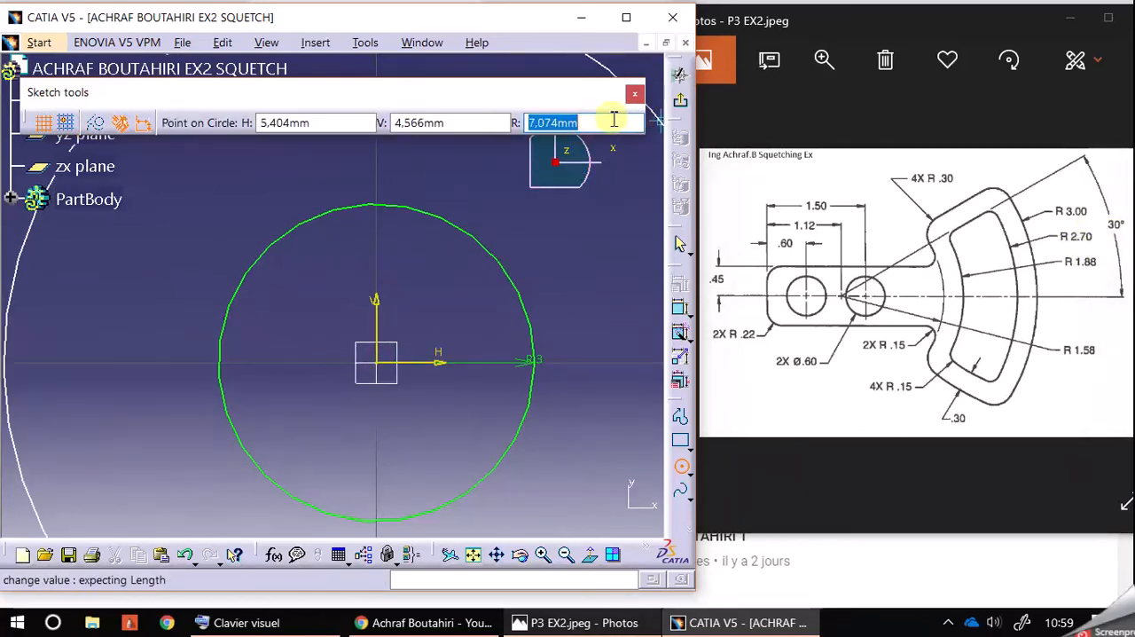
text(2,)
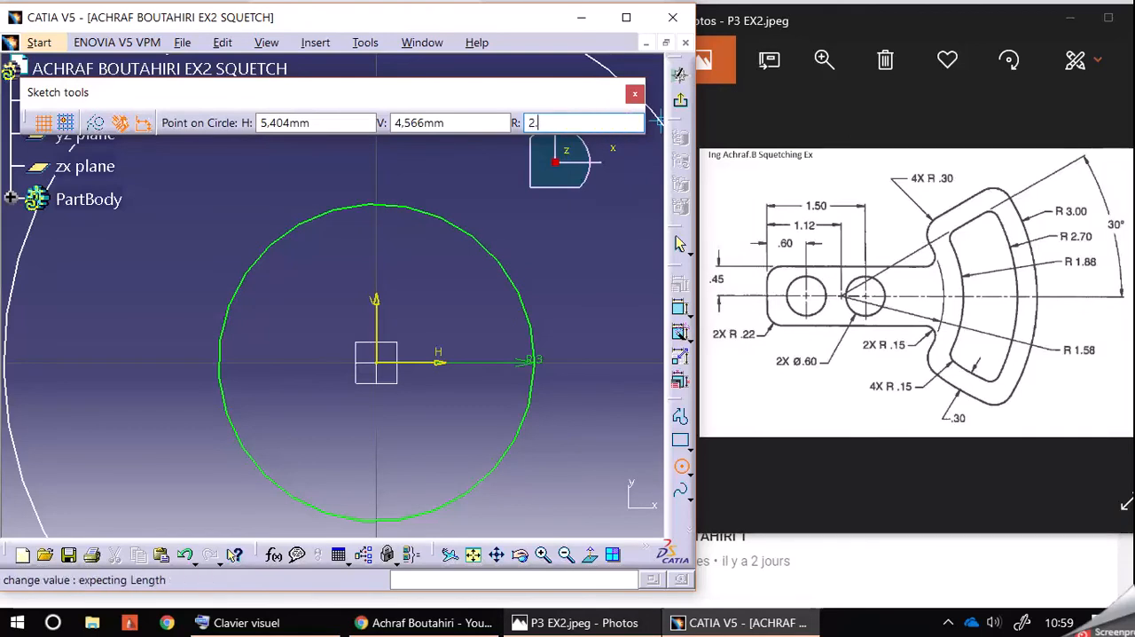
text(.7)
key(Return)
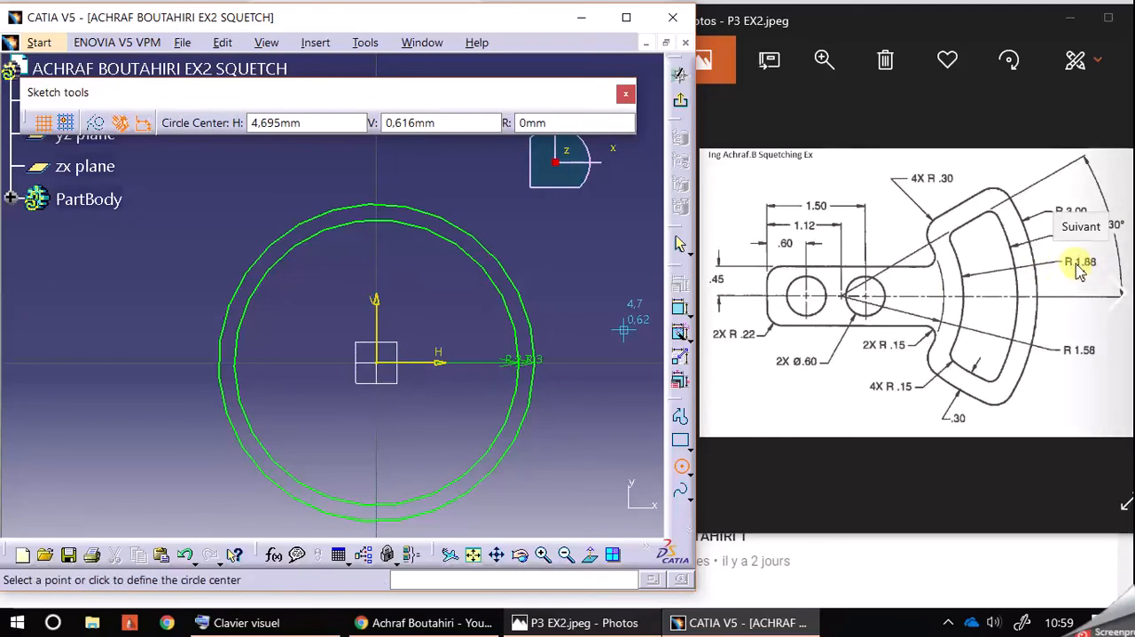
Step: Draw a third concentric circle of radius 1.88 mm centred on the sketch origin
click(379, 363)
click(573, 122)
text(1)
key(Return)
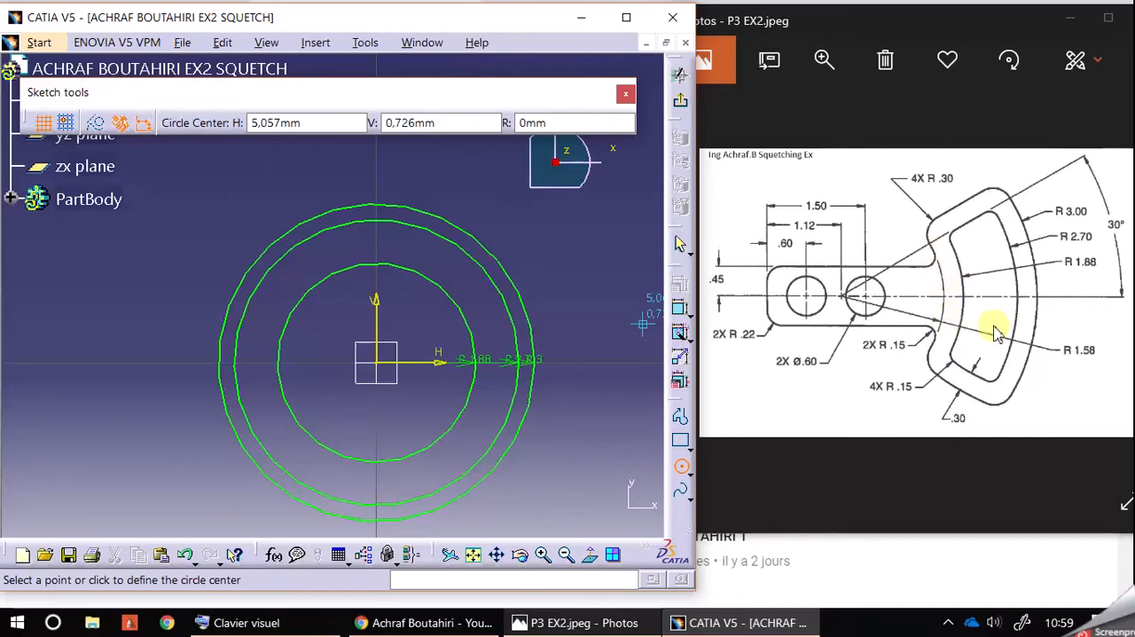
Step: Draw a fourth concentric circle of radius 1.58 mm centred on the sketch origin
click(385, 367)
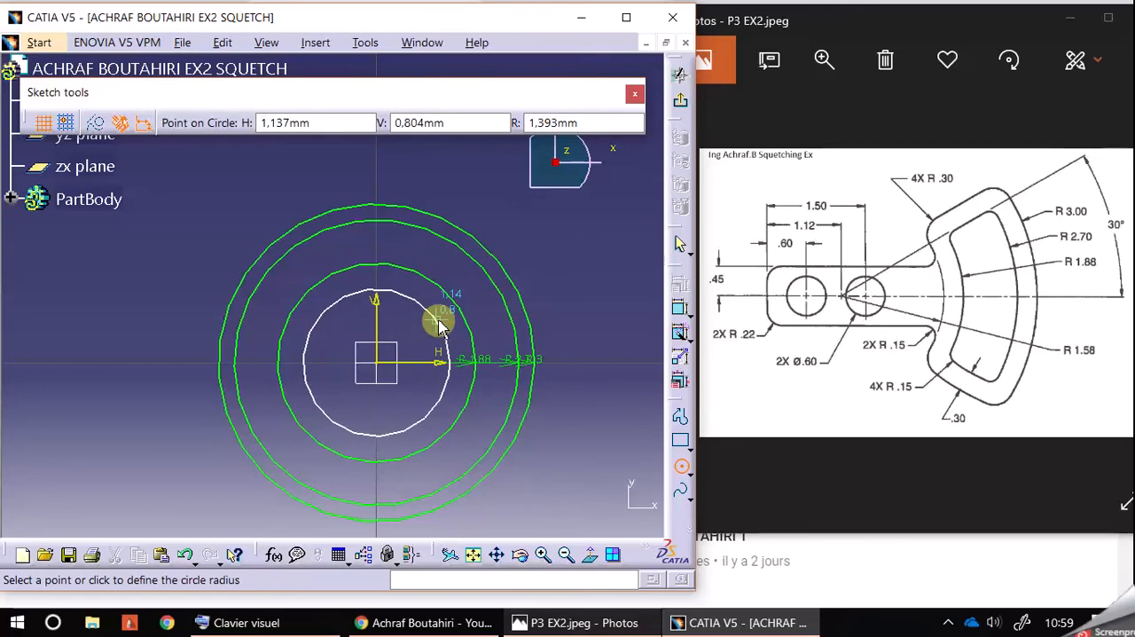
double_click(577, 125)
text(1)
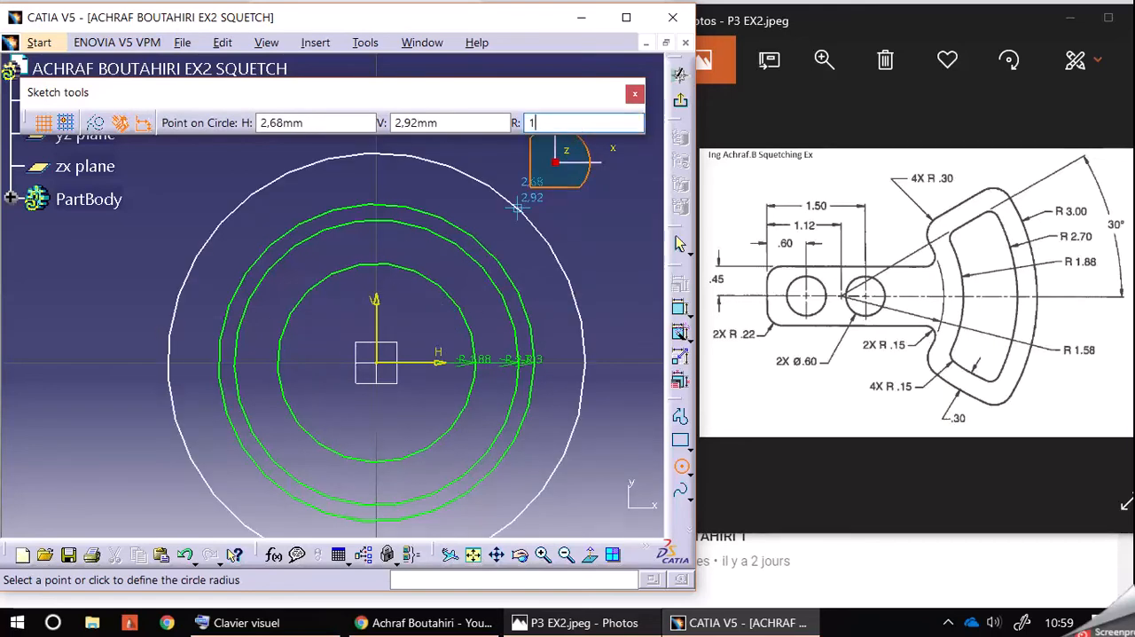
text(,58)
key(Return)
click(626, 114)
middle_drag(597, 316, 577, 274)
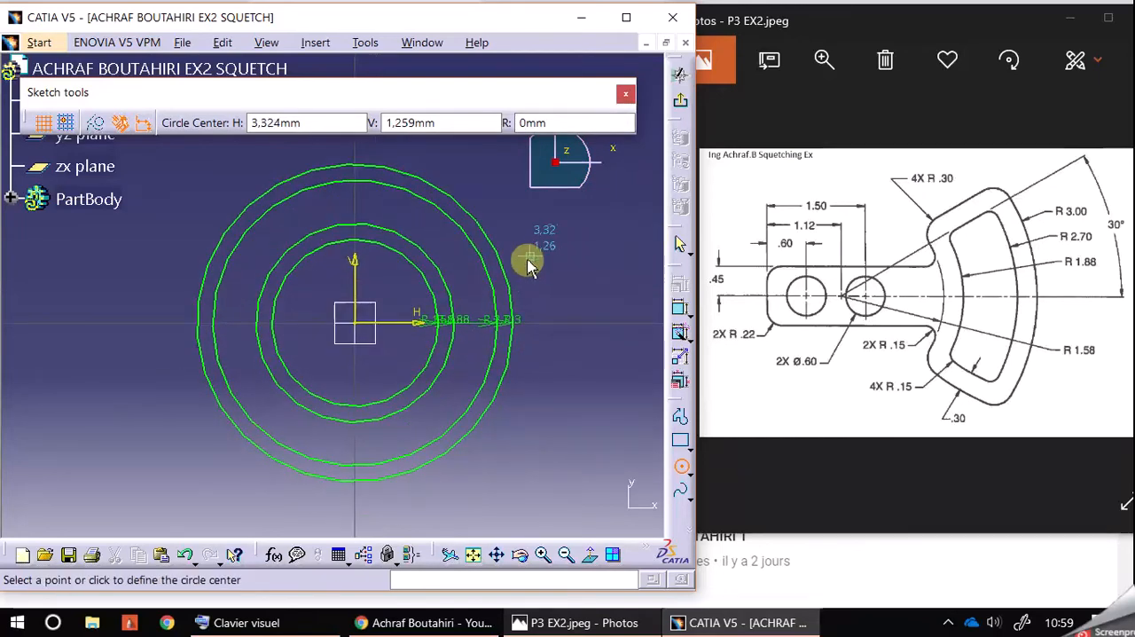
click(543, 554)
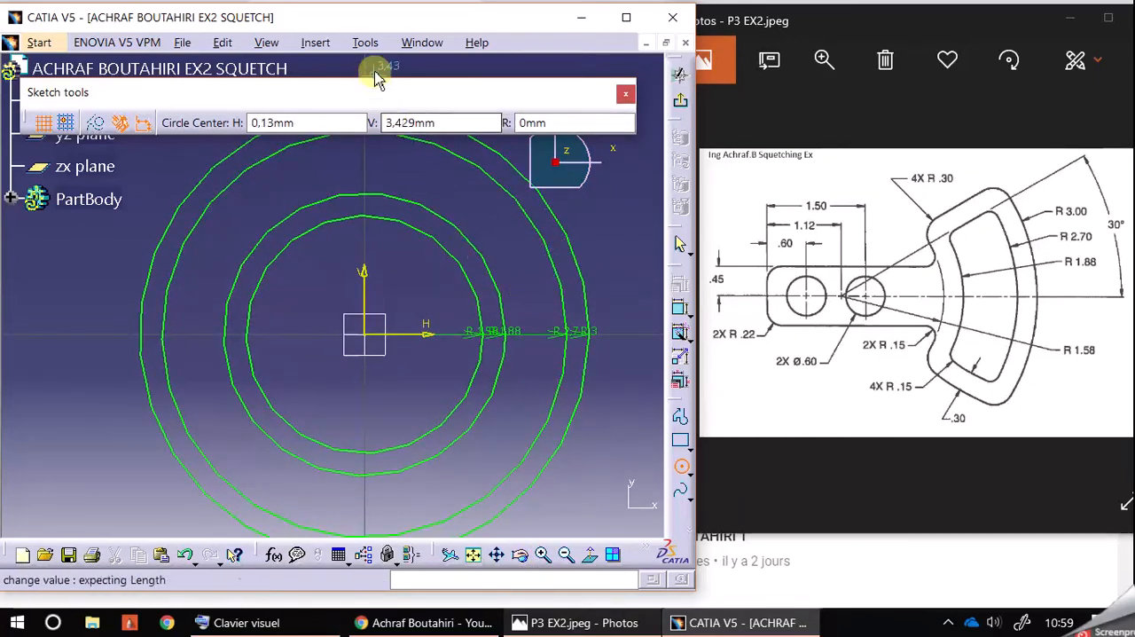
Step: Set the display performance options to proportional 3D accuracy of 0.01 and proportional 2D accuracy
click(364, 42)
click(423, 227)
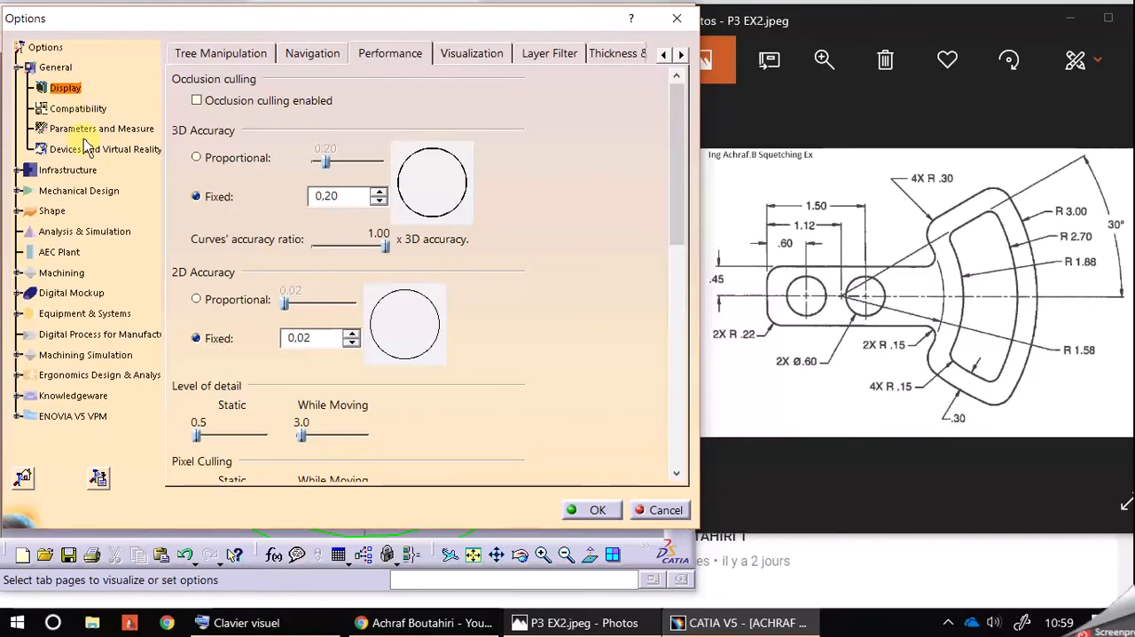
click(201, 301)
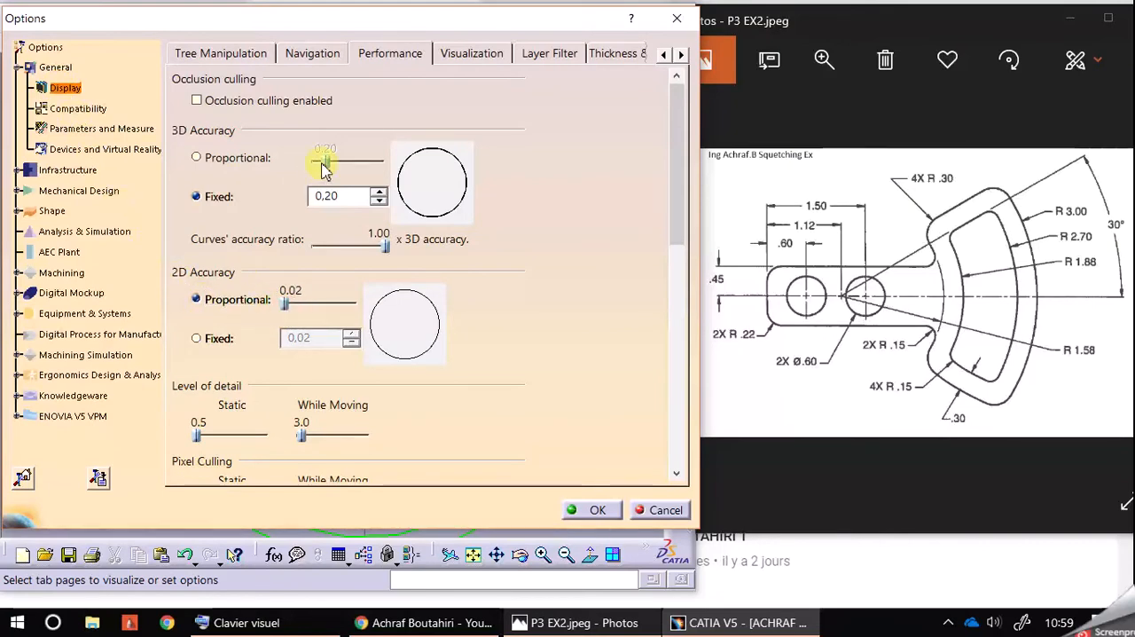
click(206, 160)
drag(327, 161, 207, 169)
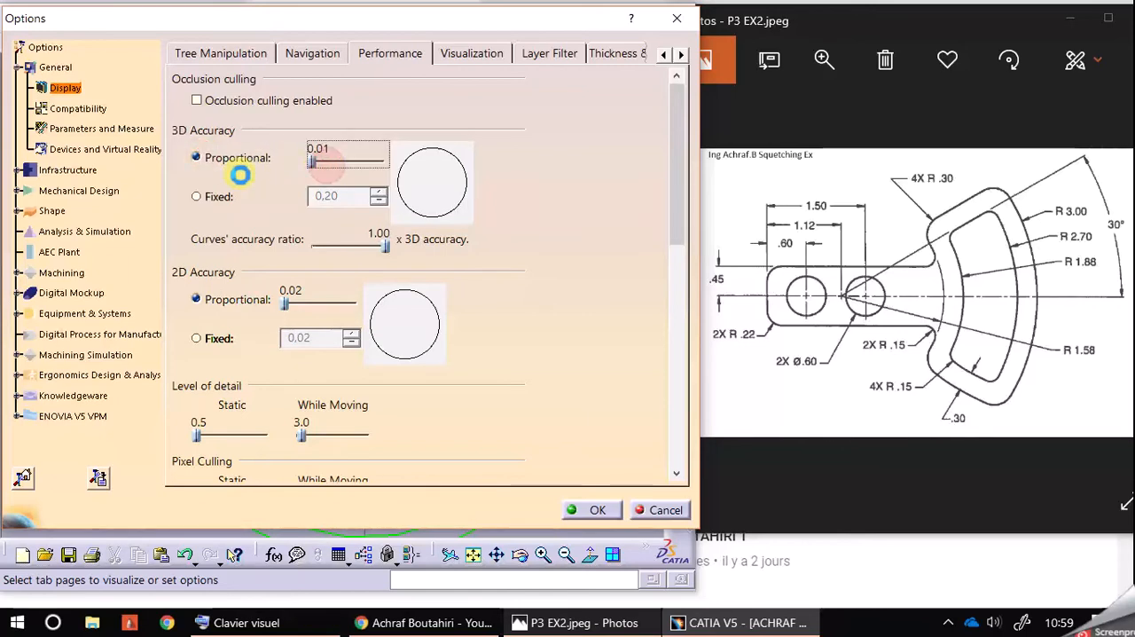
click(596, 510)
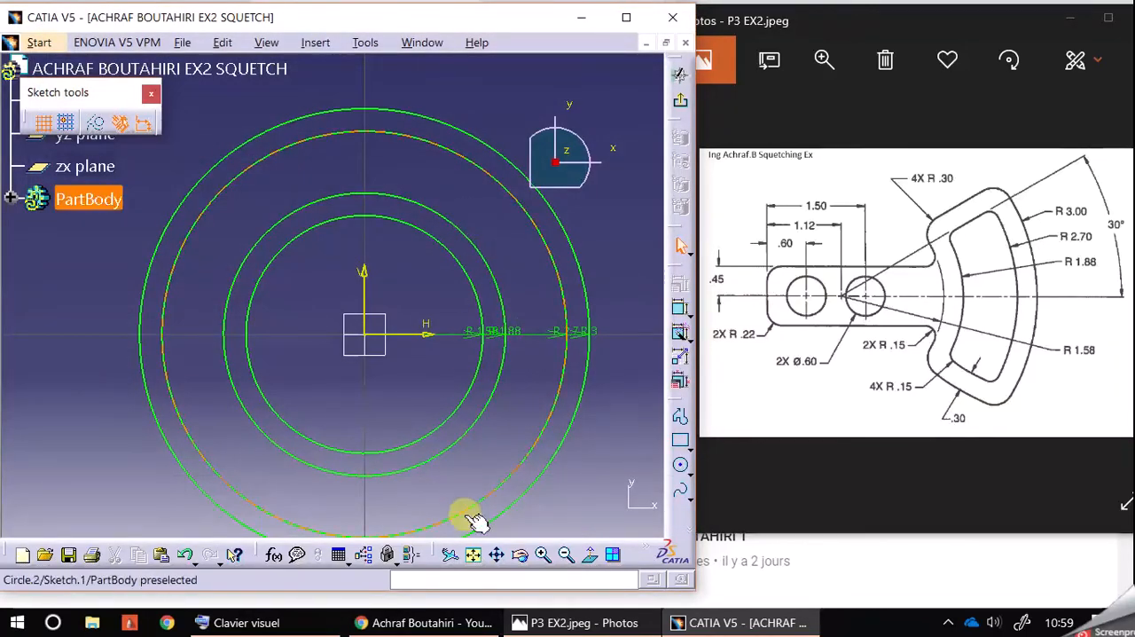
Step: Spread the radius dimensions of the four concentric circles apart, below and right of the sketch origin, so their labels no longer overlap
click(542, 554)
click(542, 554)
click(565, 555)
click(566, 555)
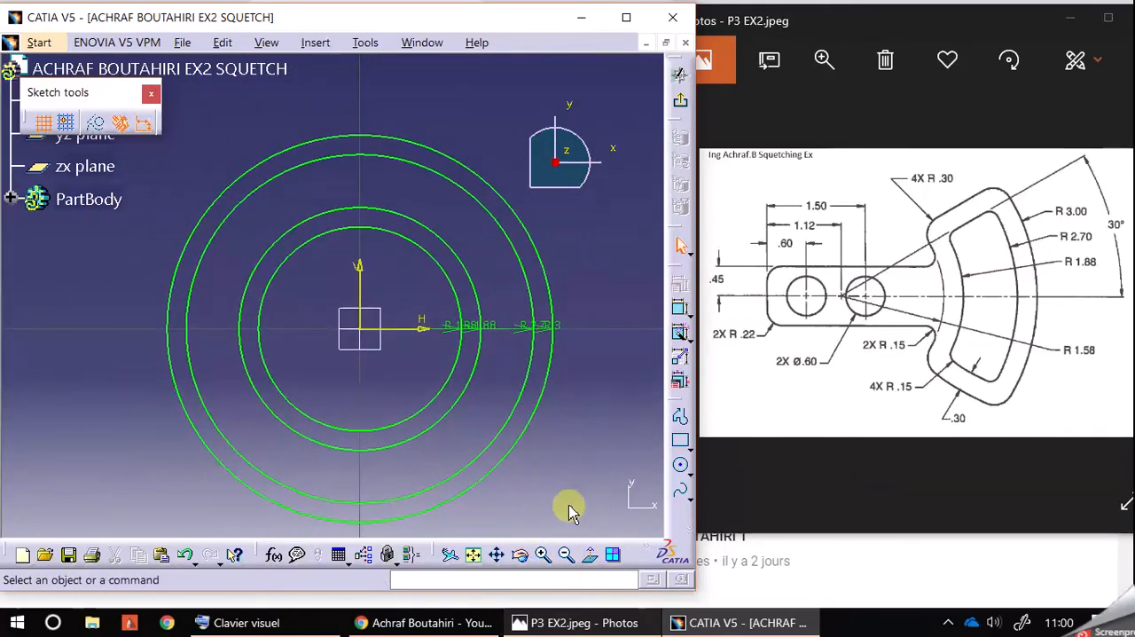
drag(547, 331, 548, 391)
drag(538, 326, 595, 367)
drag(538, 329, 506, 425)
click(466, 329)
drag(473, 325, 539, 479)
drag(476, 328, 527, 449)
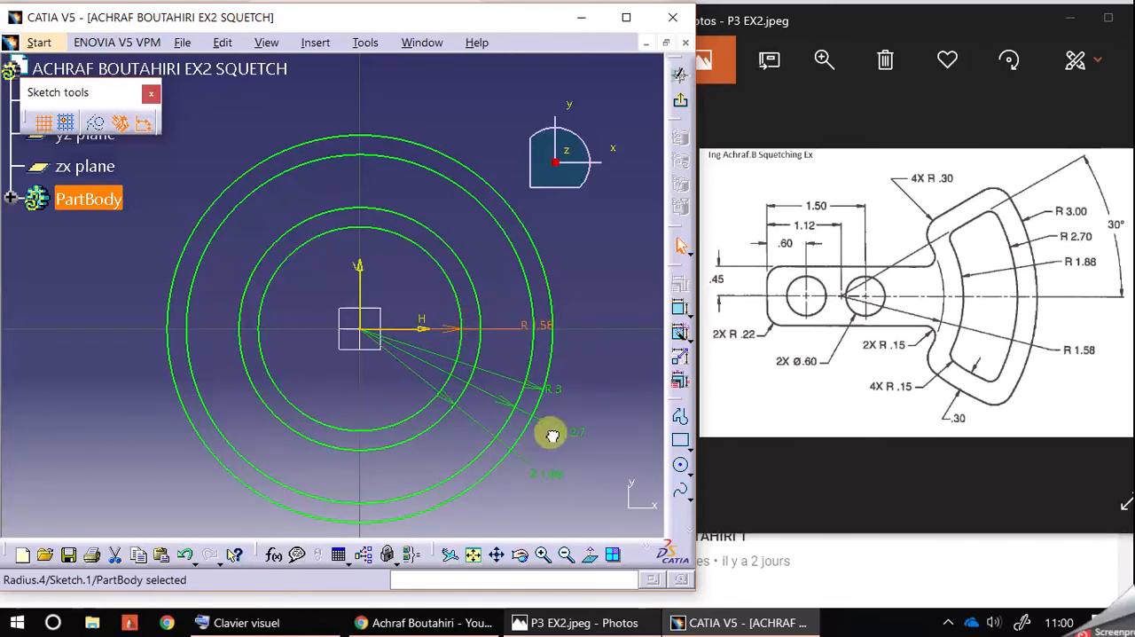
drag(433, 333, 468, 412)
drag(429, 486, 385, 540)
click(611, 316)
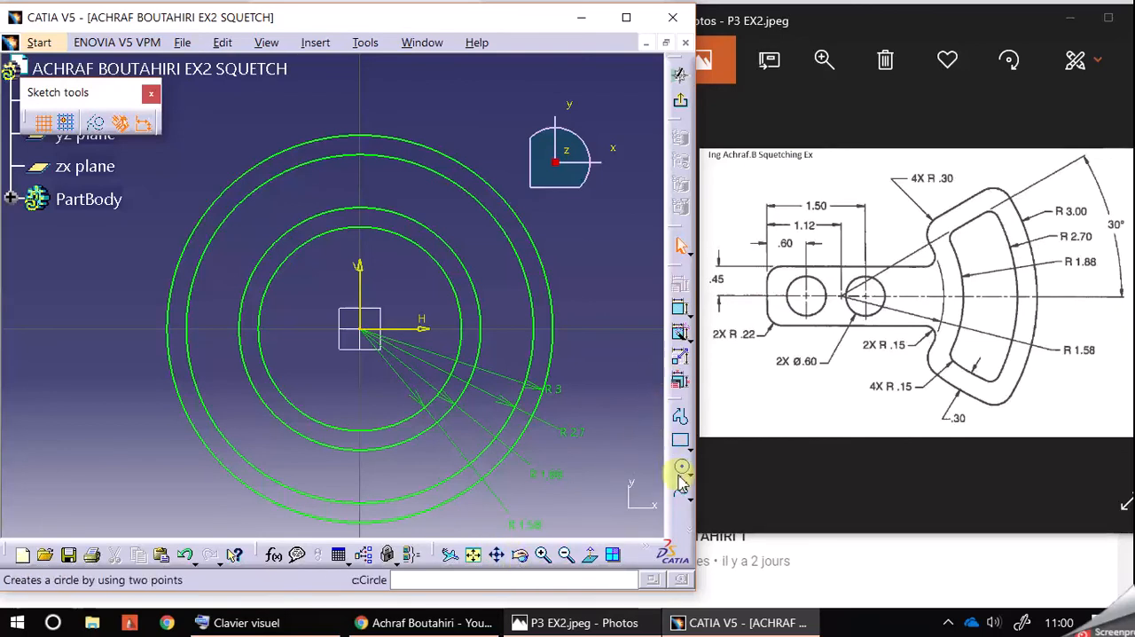
Step: Draw a vertical line about 4.1 mm long, about 3.3 mm left of the vertical axis, outside the largest circle
drag(677, 399, 625, 313)
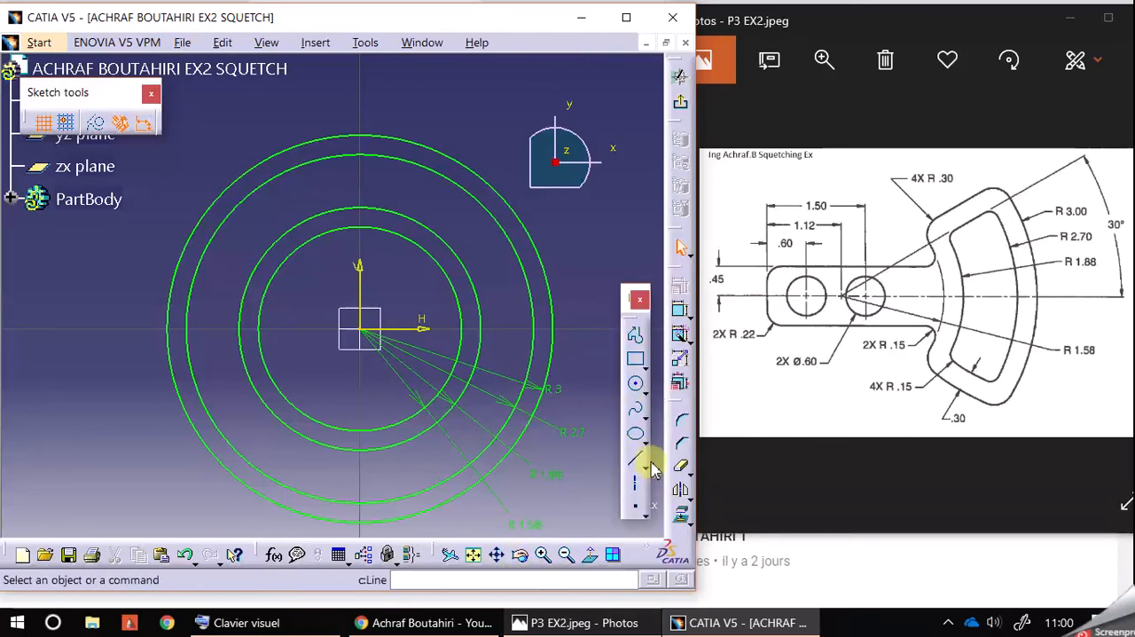
click(636, 459)
click(149, 186)
click(149, 448)
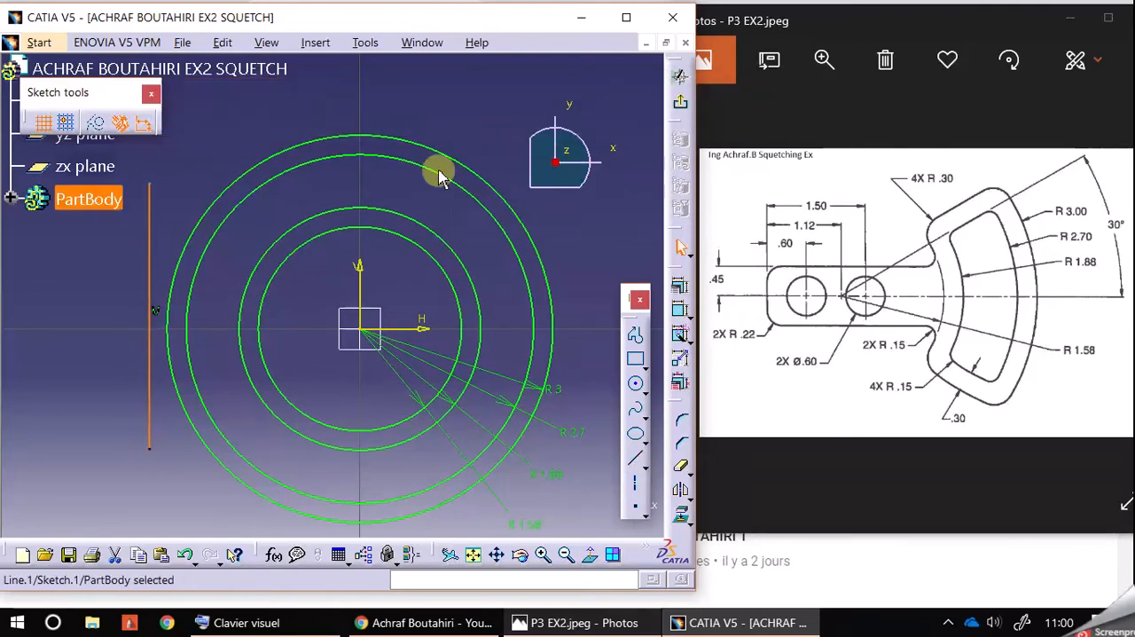
click(454, 113)
Step: Constrain the distance between the vertical line and the sketch's vertical axis to 1.5 mm
click(679, 309)
click(359, 290)
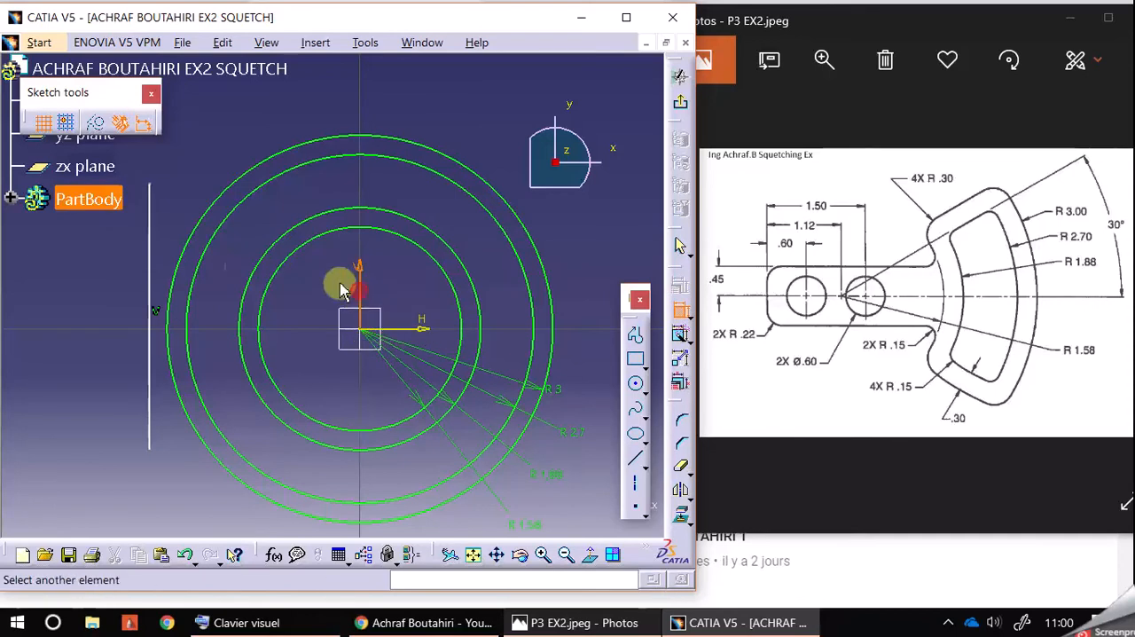
click(149, 256)
click(447, 104)
double_click(450, 103)
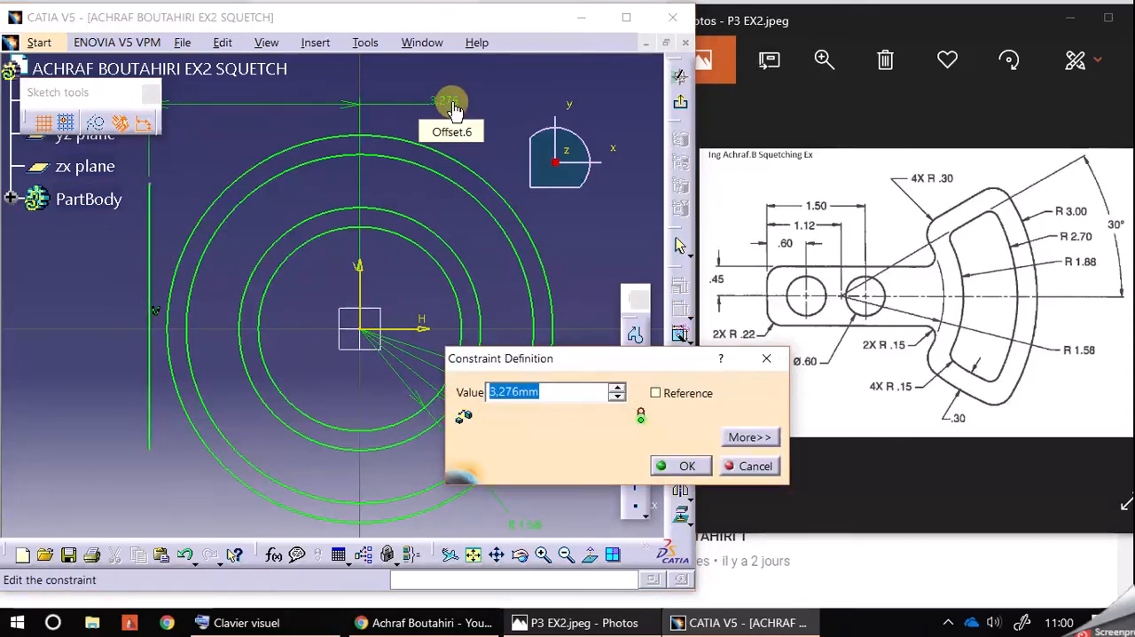
text(1)
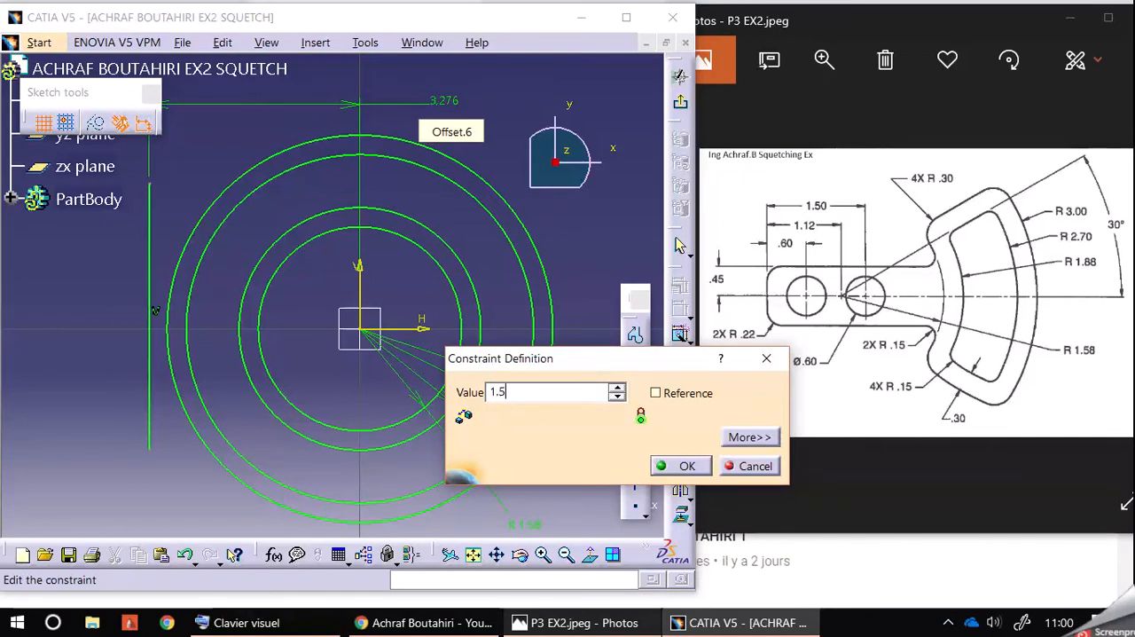
text(.5)
key(Return)
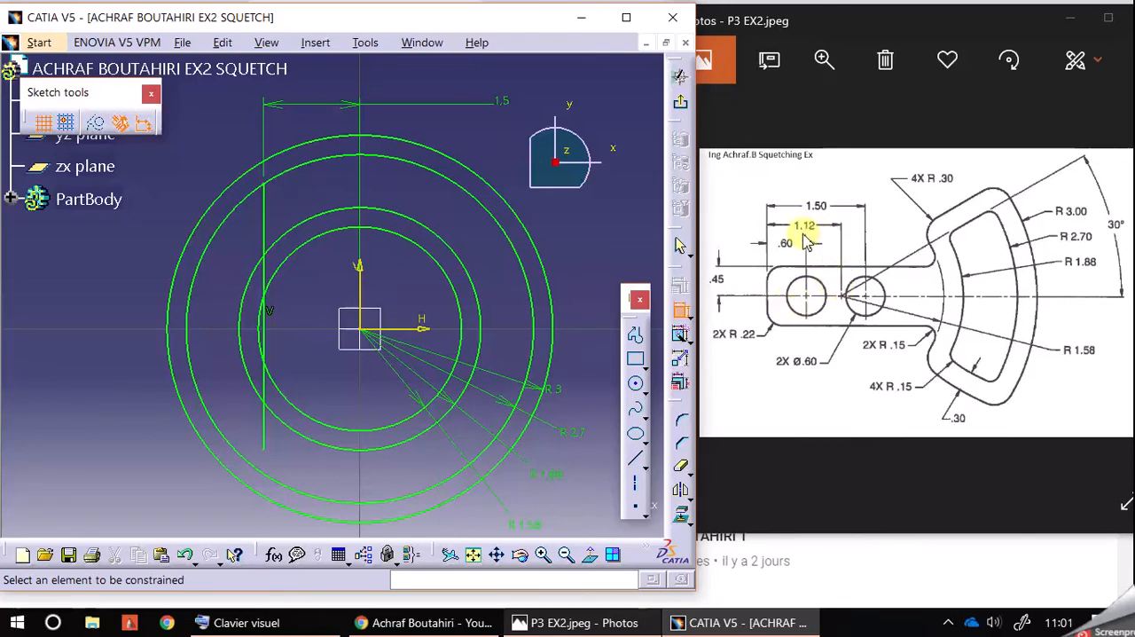
Step: Set the vertical line's offset from the vertical axis to 1.12 mm
double_click(504, 104)
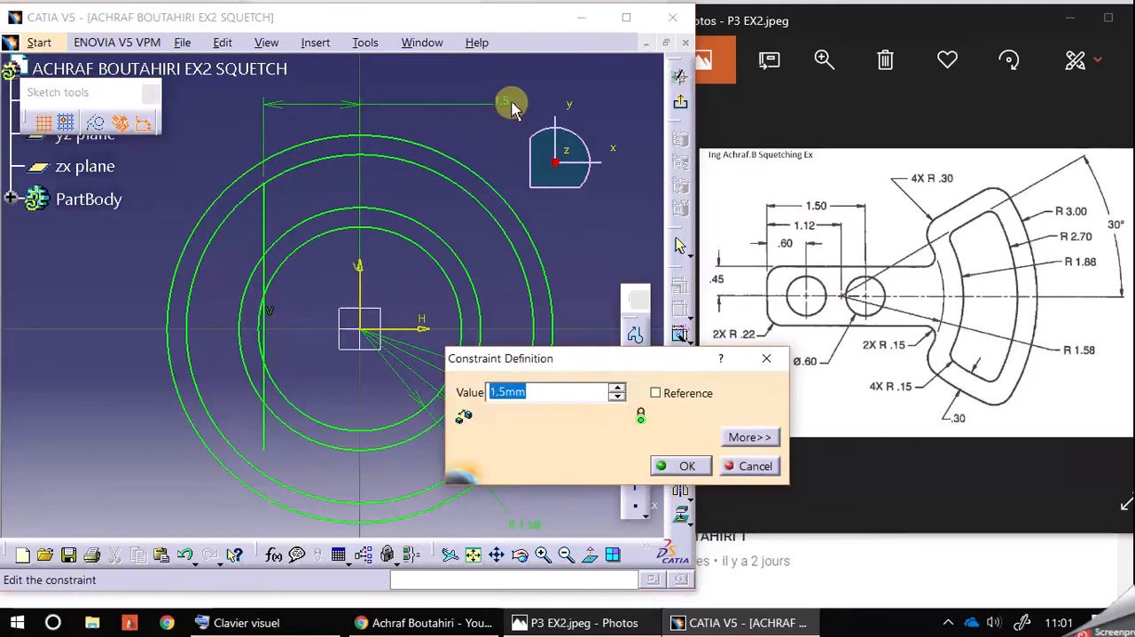
text(1.12)
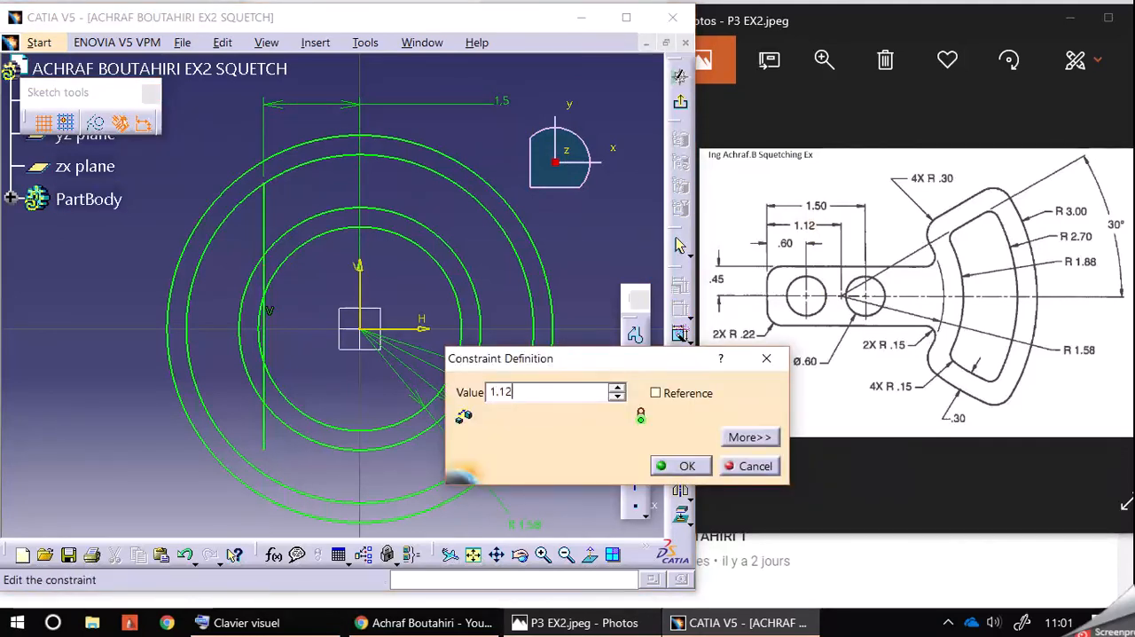
key(Return)
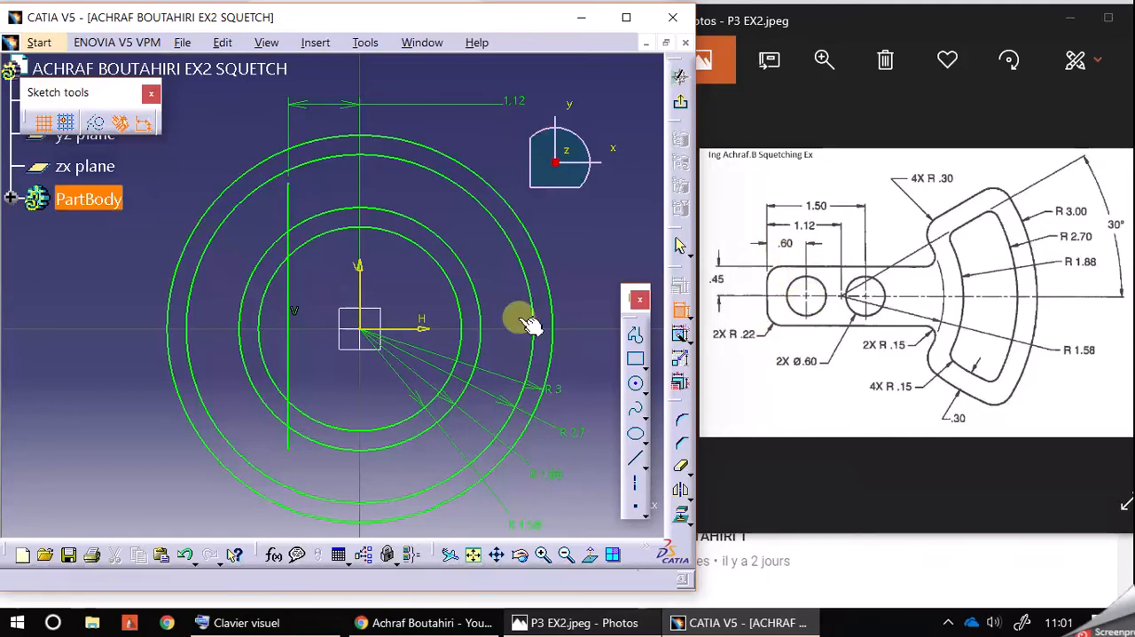
Step: Draw a circle of radius 0.3 mm centred on the horizontal axis, about 0.5 mm right of the vertical line
click(635, 383)
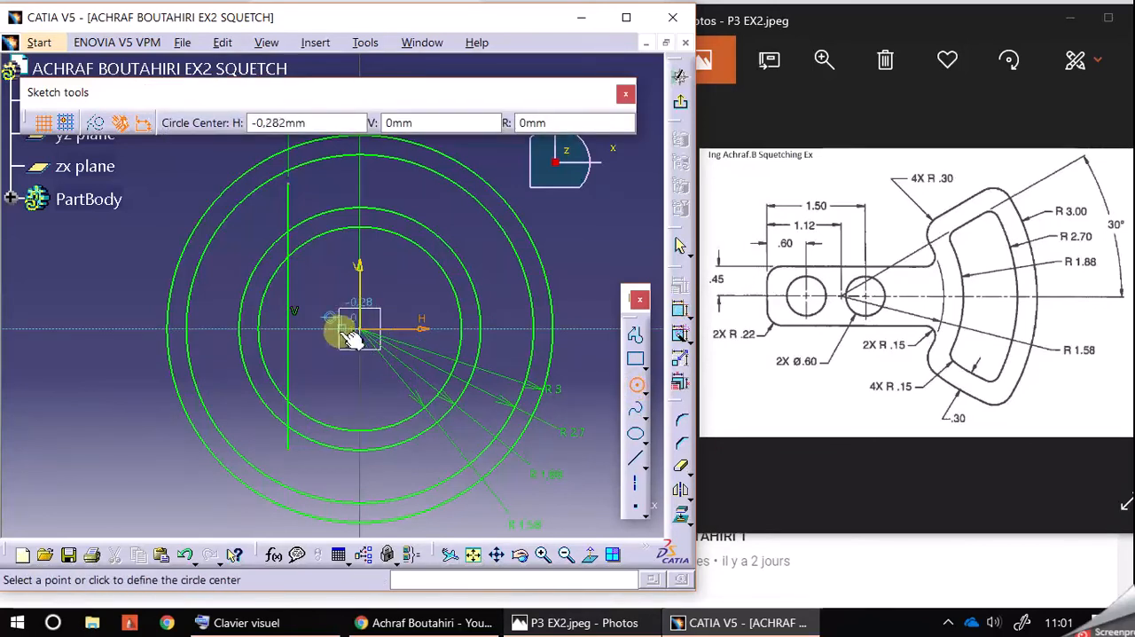
click(321, 328)
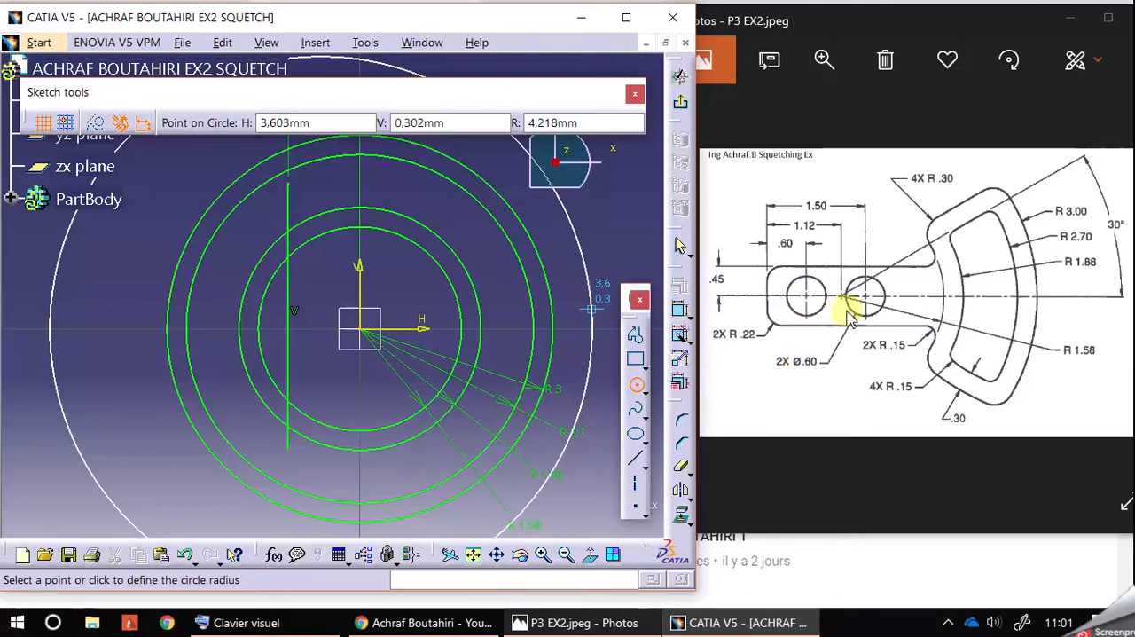
click(558, 124)
text(,)
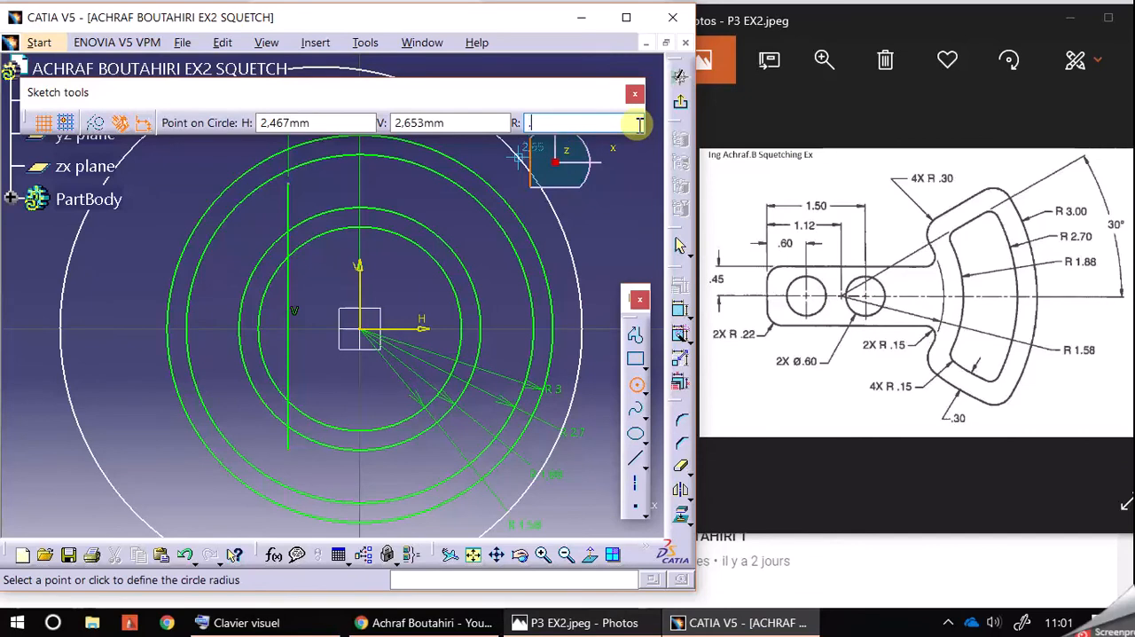
text(3)
key(Return)
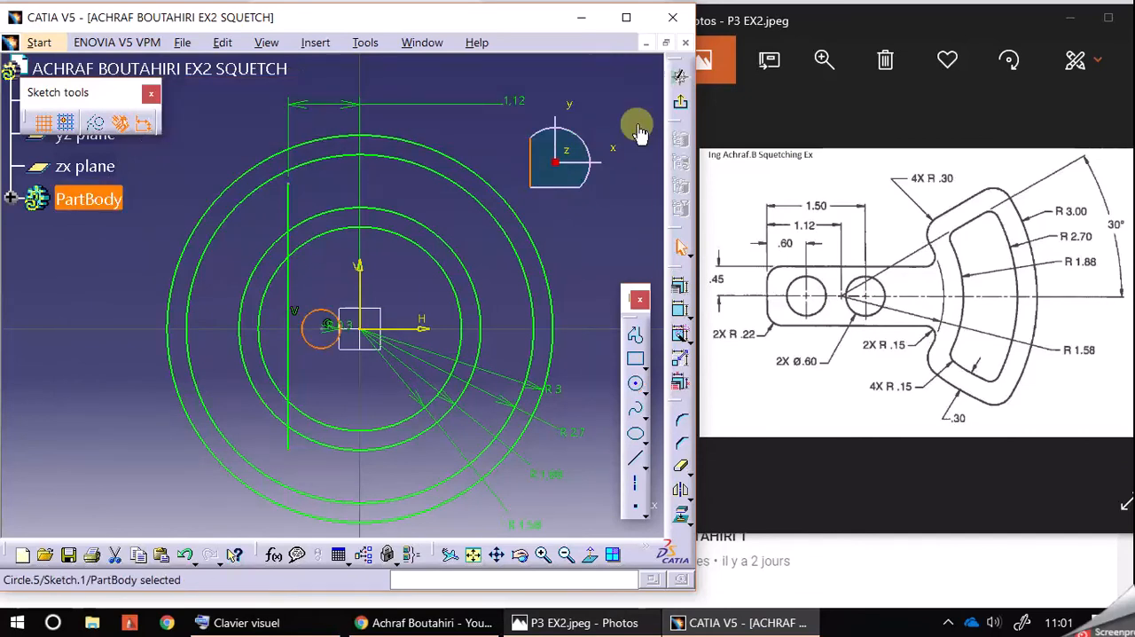
click(543, 554)
click(542, 554)
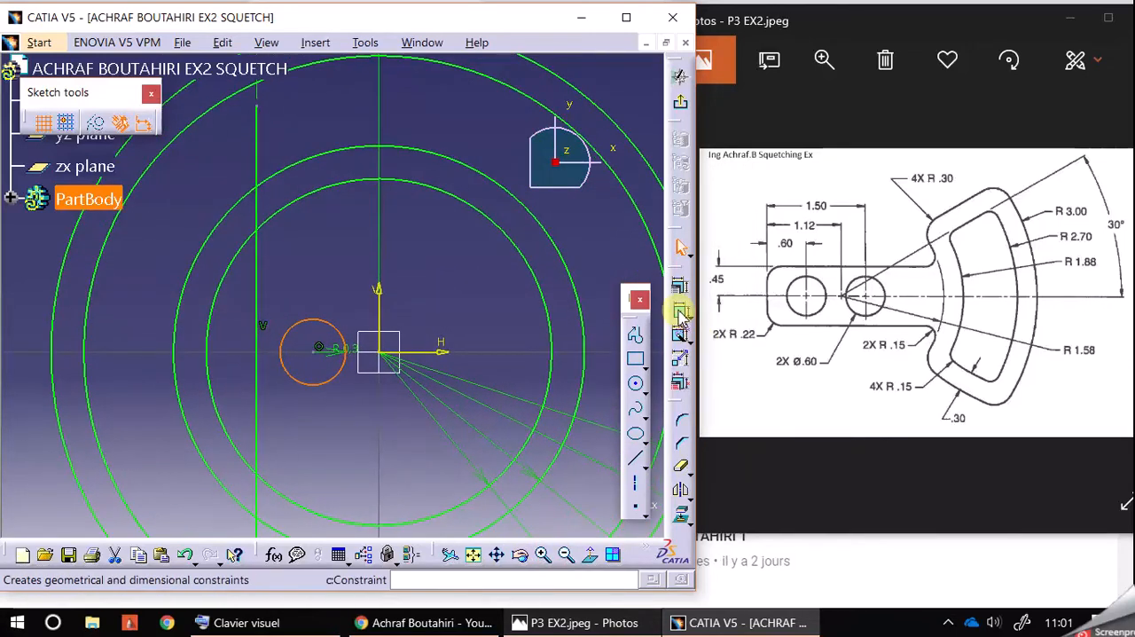
click(680, 312)
click(306, 321)
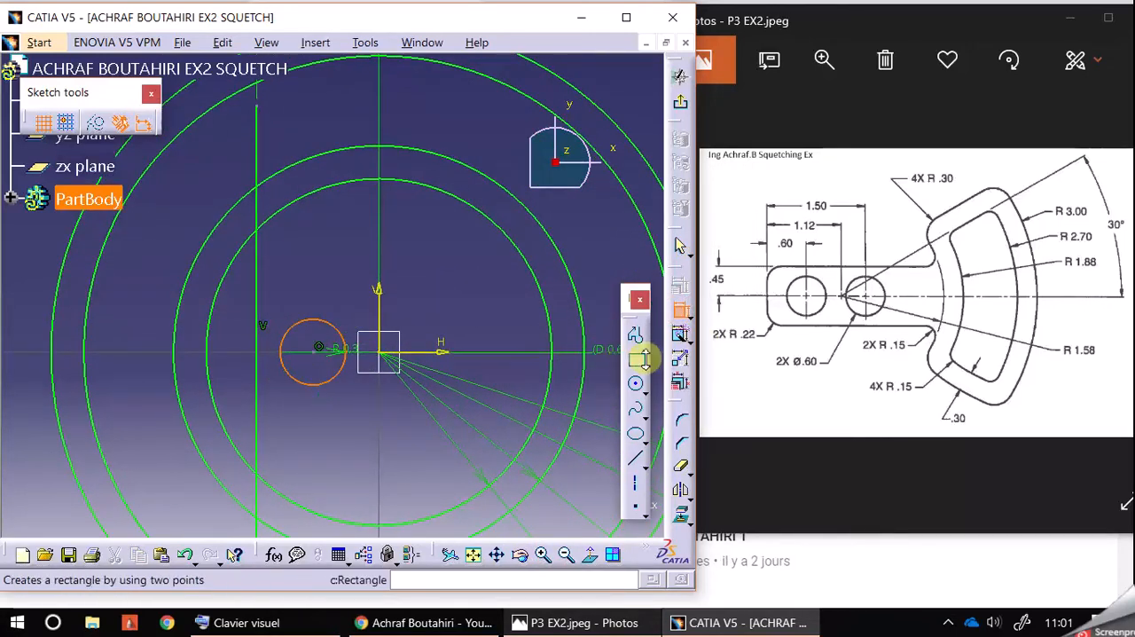
click(690, 316)
click(682, 310)
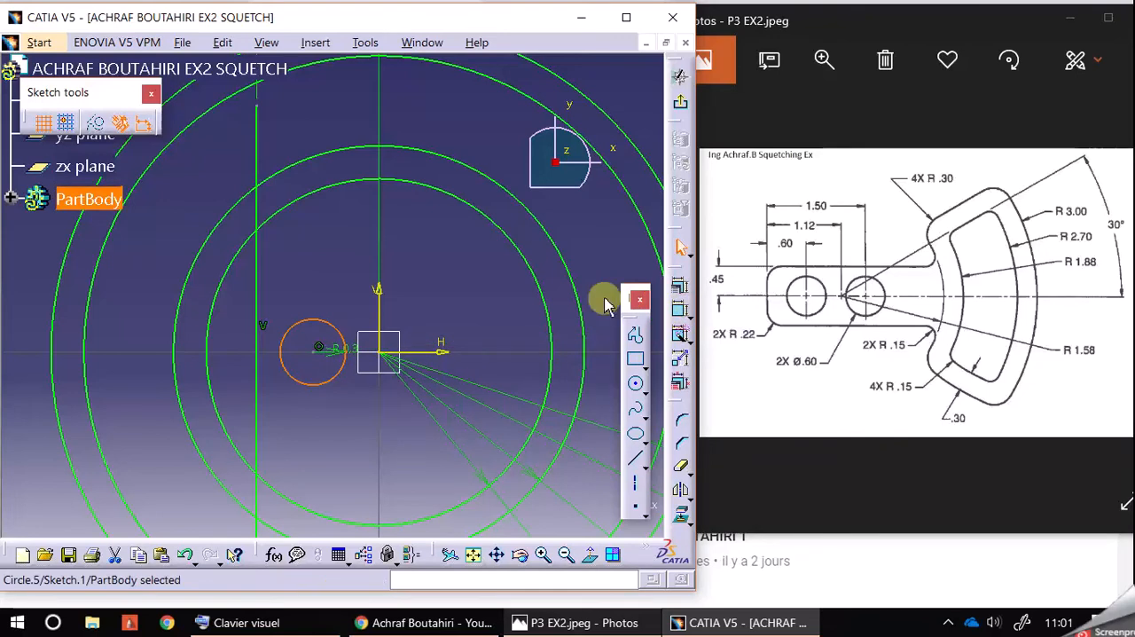
click(467, 294)
Step: Constrain the distance from the vertical line to the small circle's centre to 0.6 mm
click(260, 278)
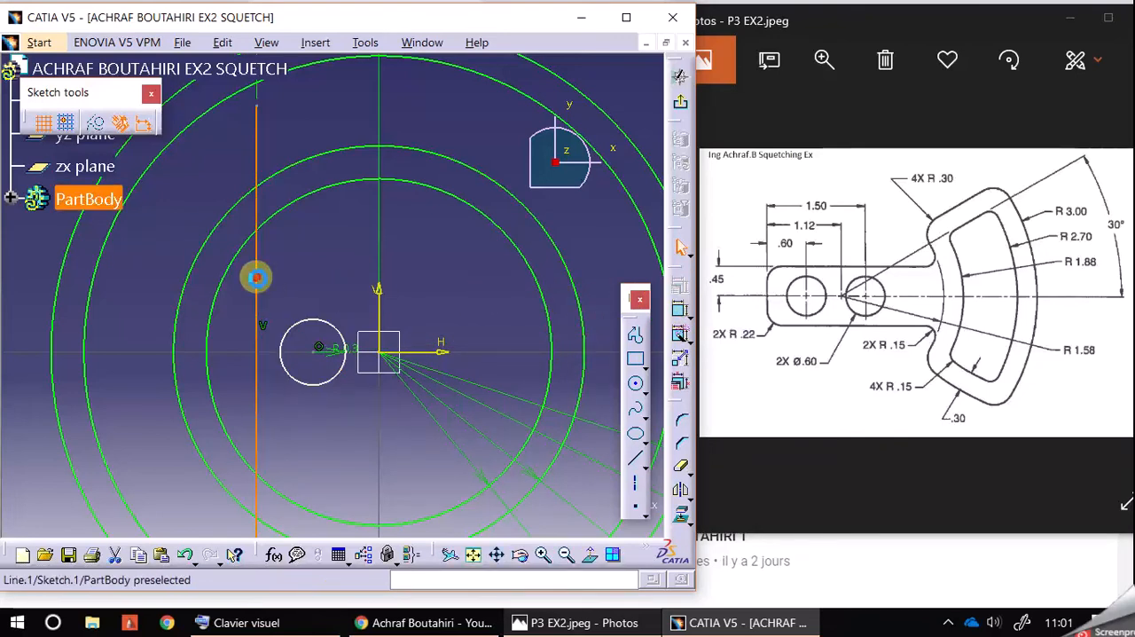
click(680, 310)
click(316, 347)
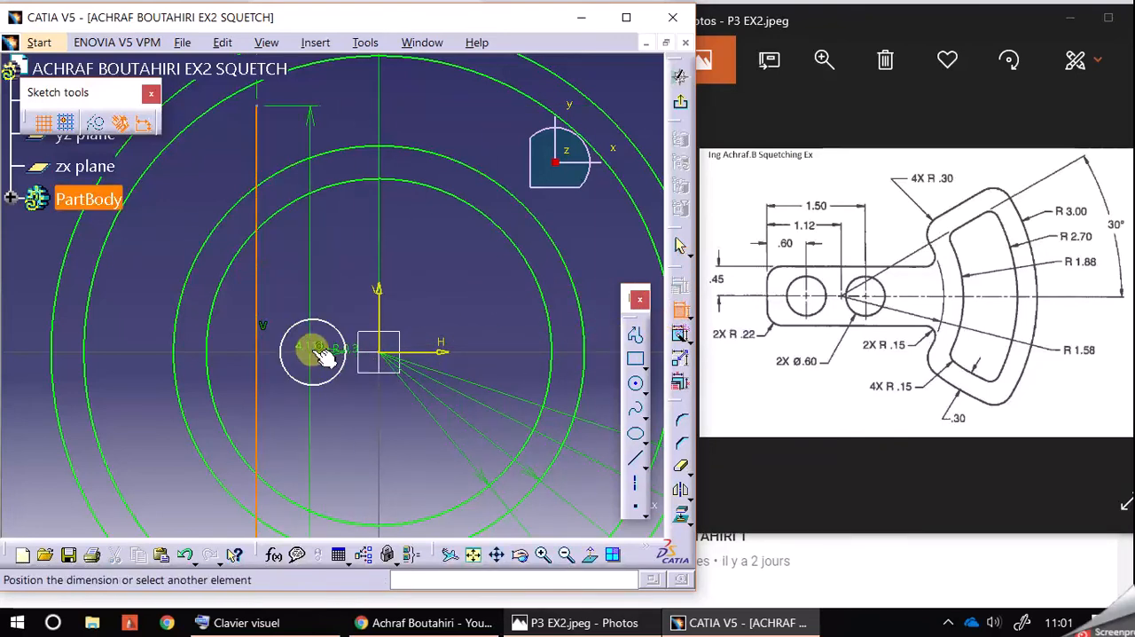
click(350, 275)
double_click(351, 275)
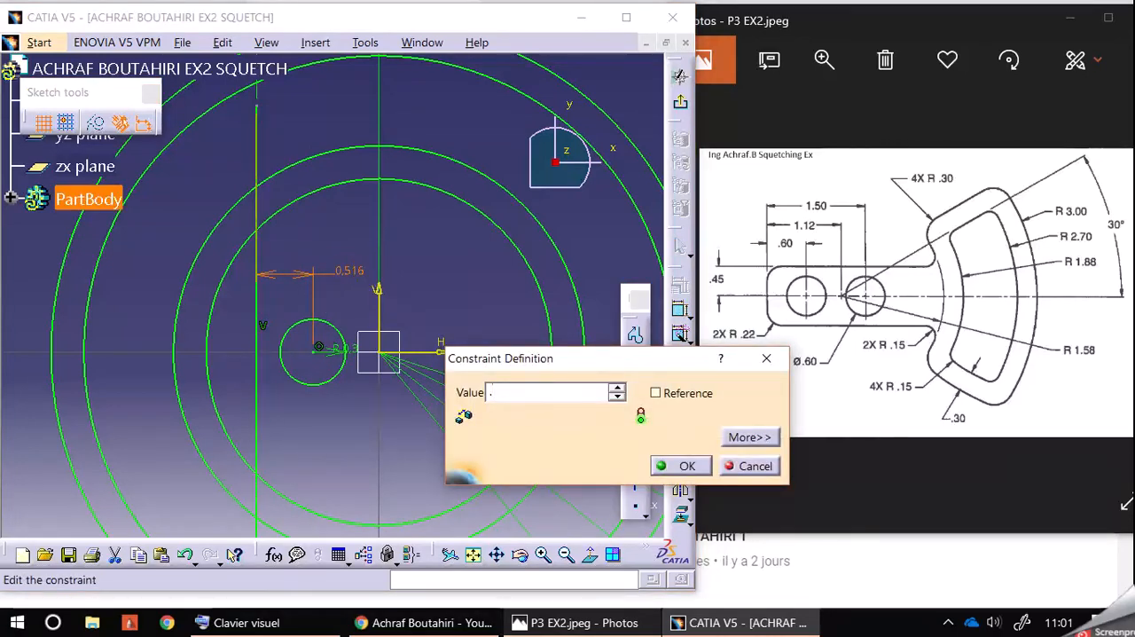
key(Return)
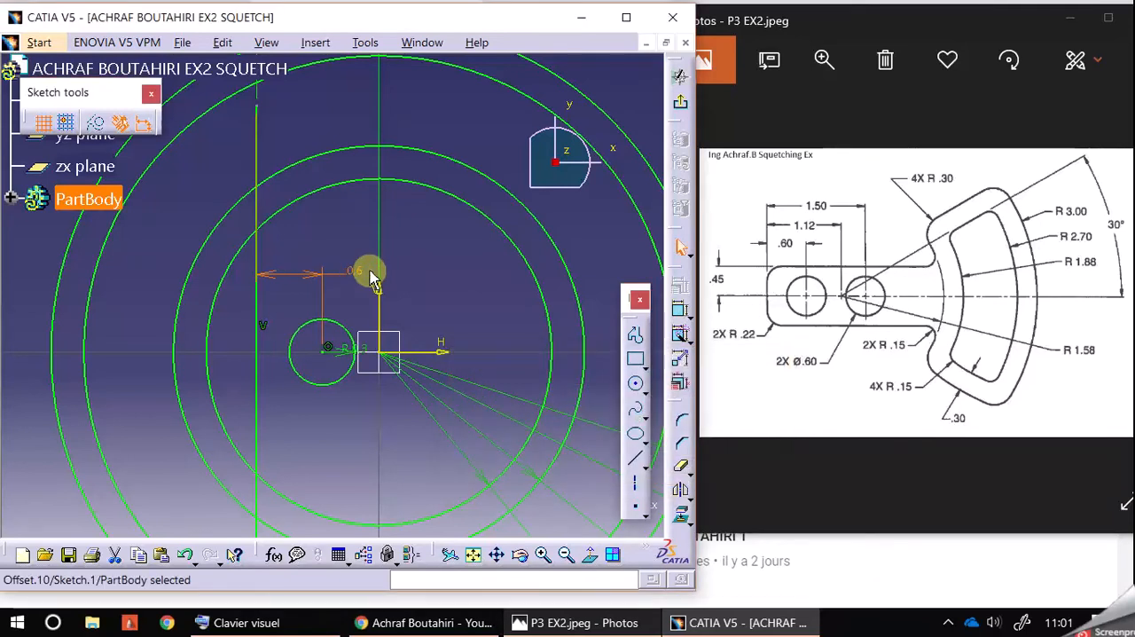
click(412, 286)
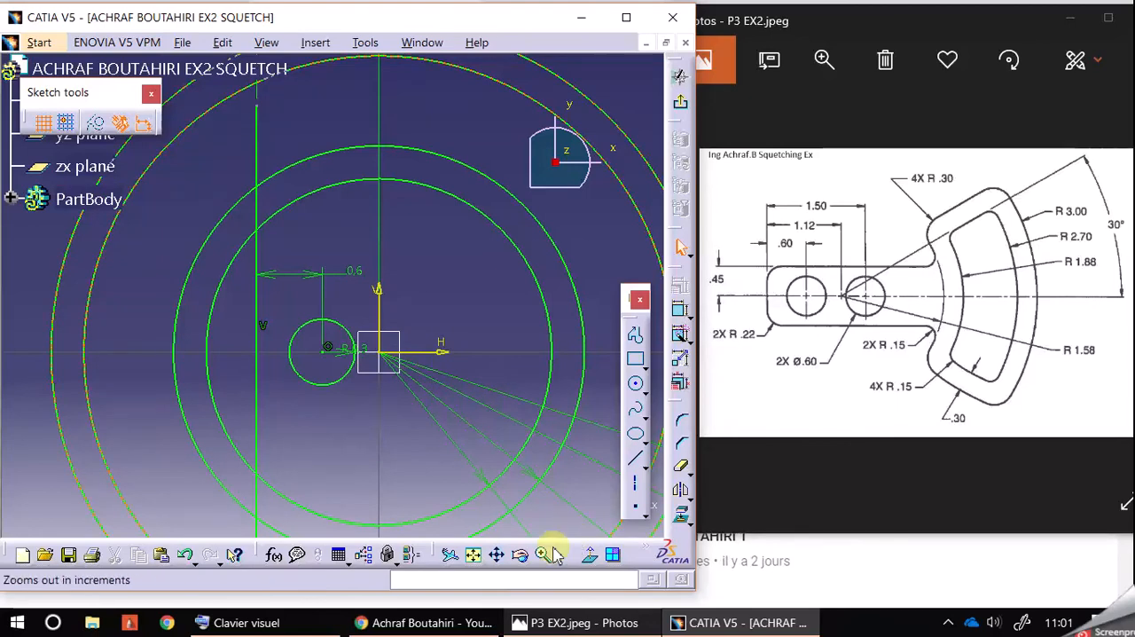
Step: Draw a second circle of radius 0.3 mm on the horizontal axis, about 0.8 mm right of the origin
click(634, 383)
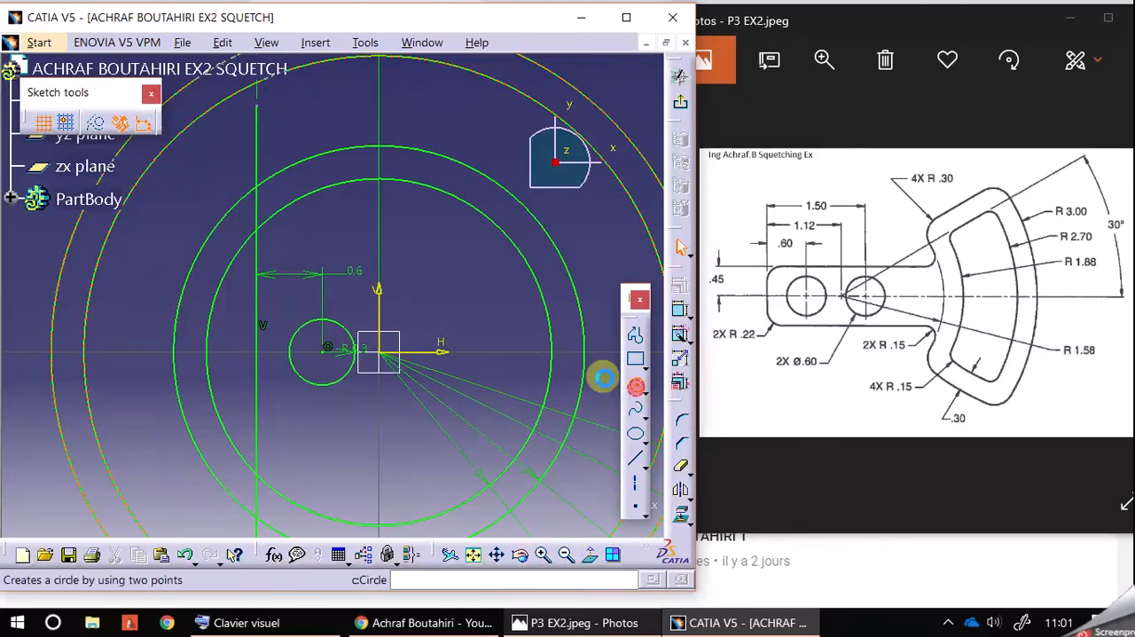
click(464, 352)
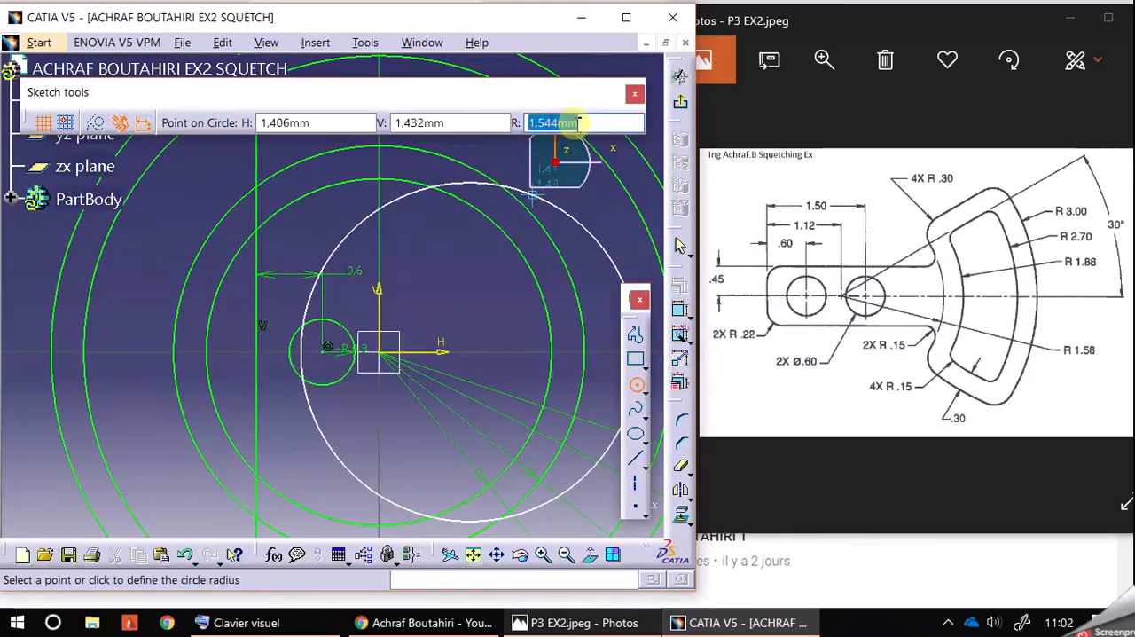
text(.3)
key(Return)
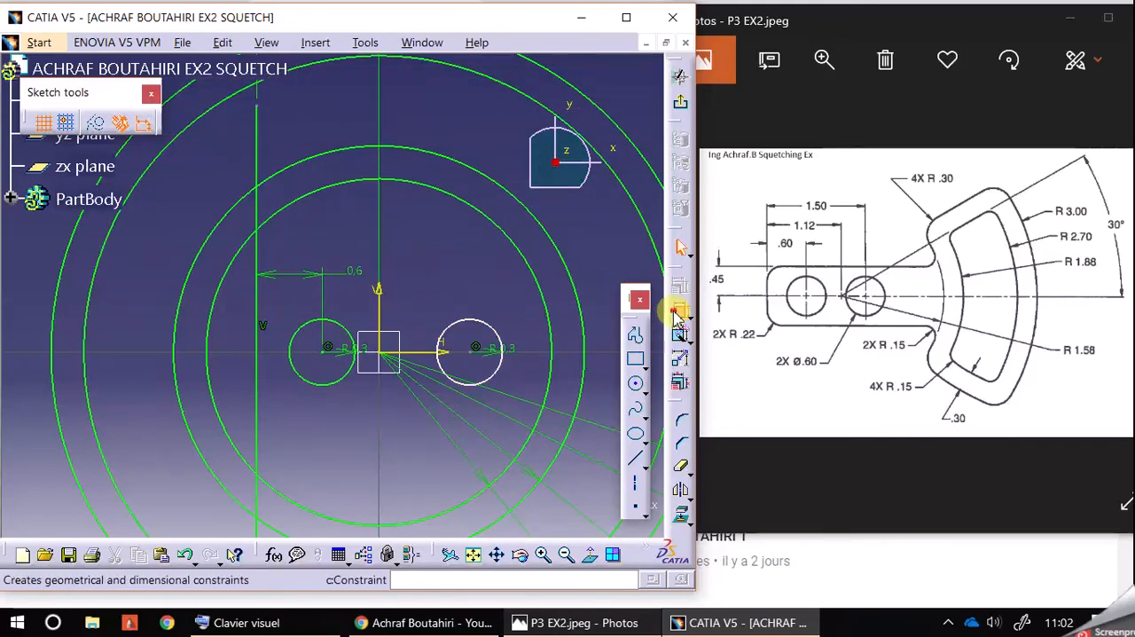
Step: Constrain the distance from the vertical line to the second small circle's centre to 1.5 mm
click(257, 255)
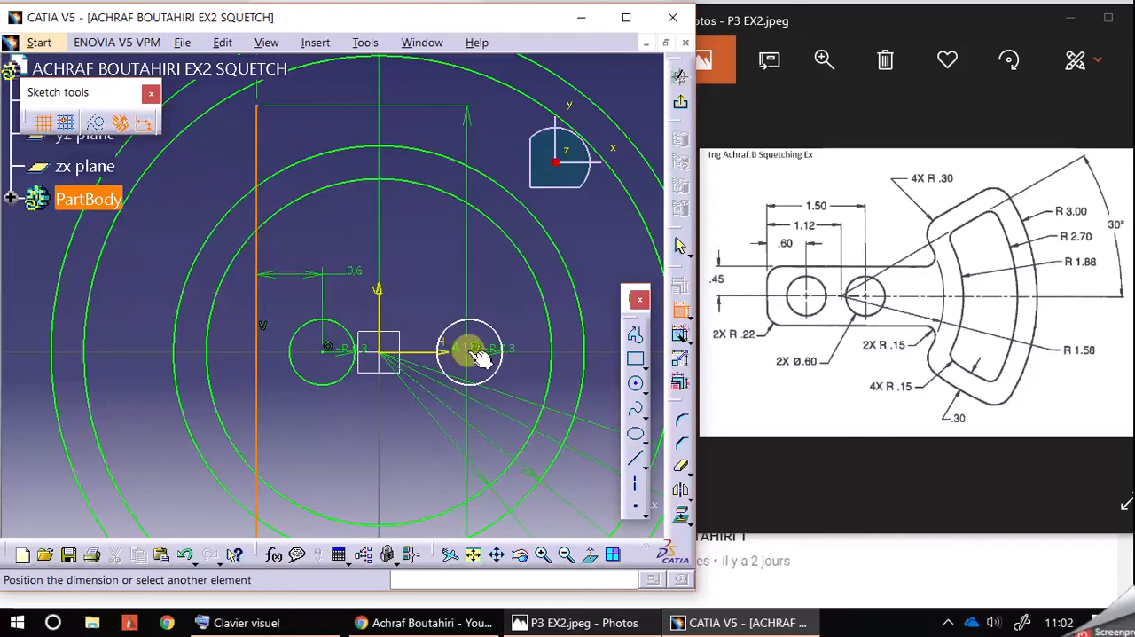
click(476, 354)
click(456, 248)
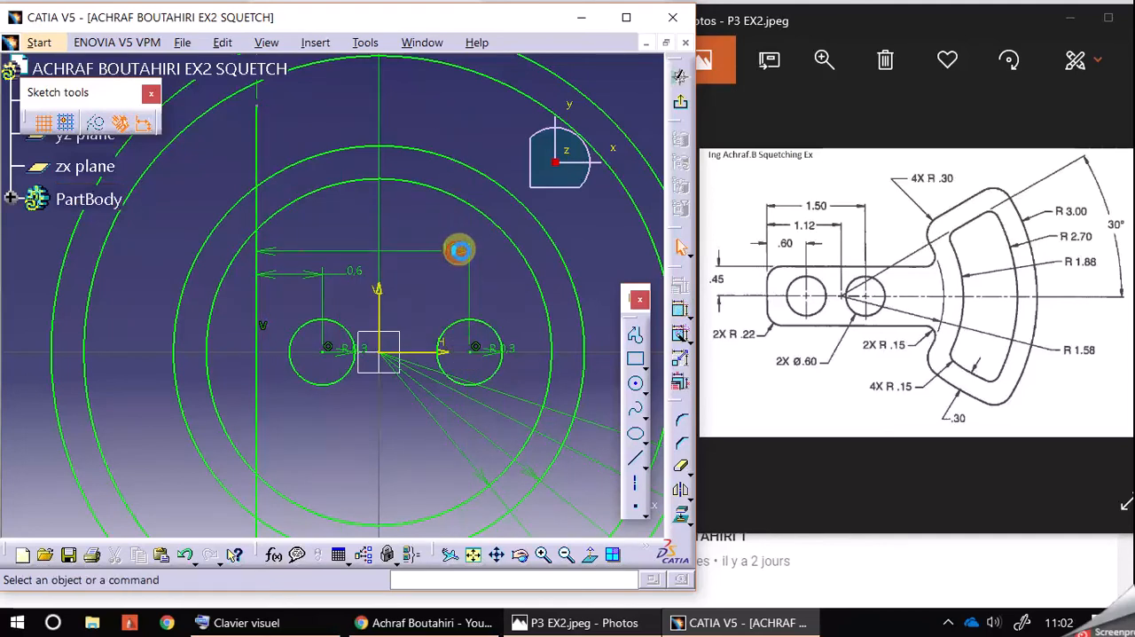
double_click(459, 249)
text(1.5)
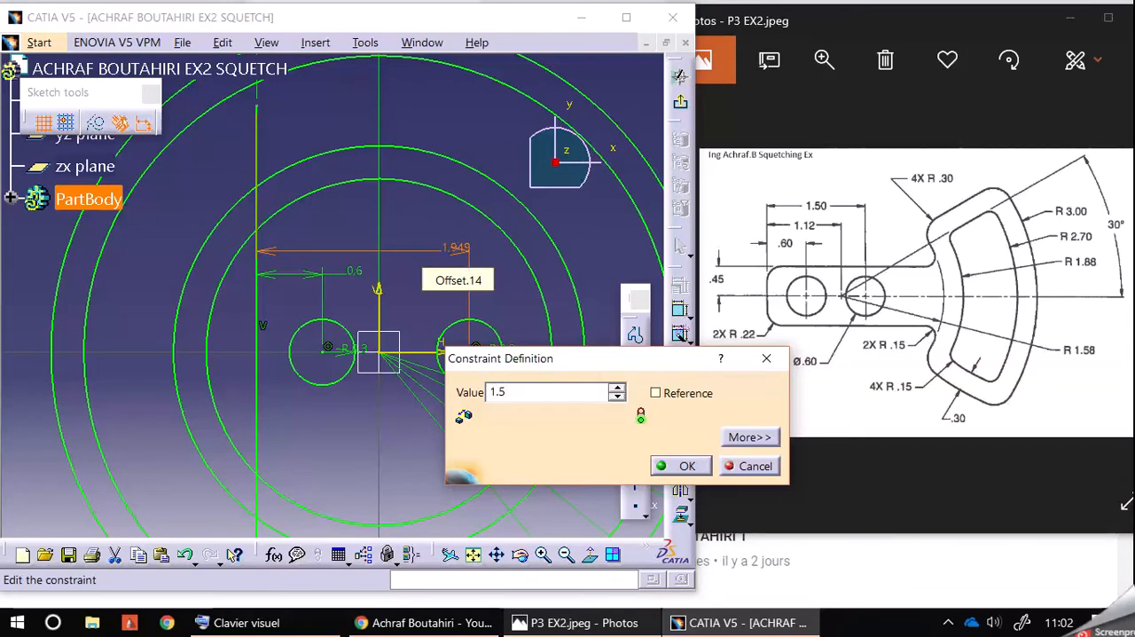
key(Return)
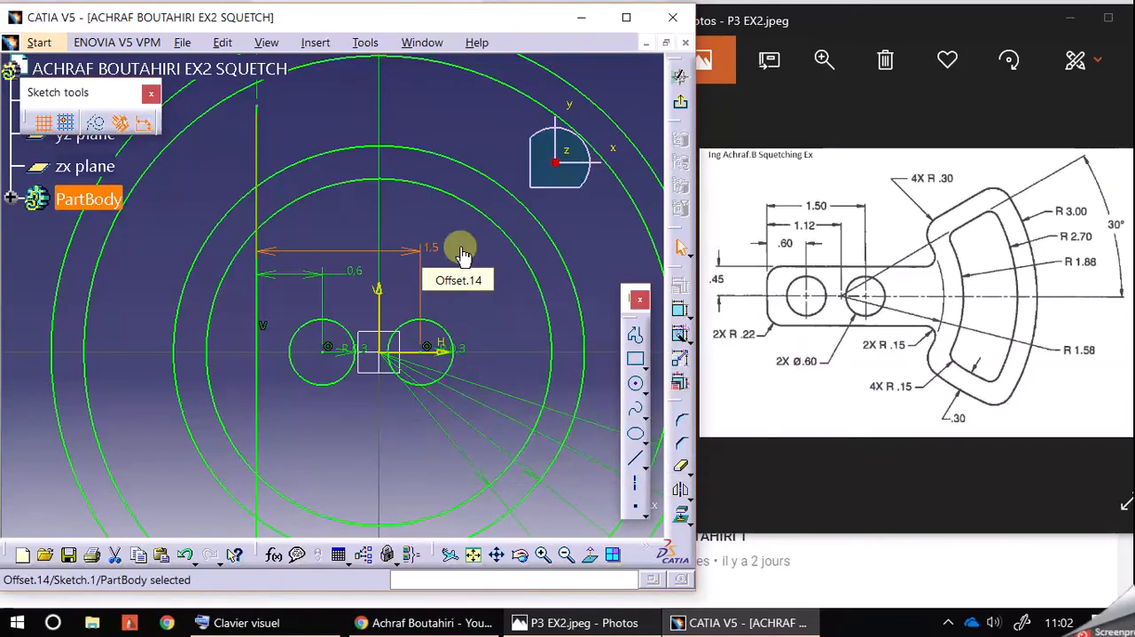
Step: Draw a horizontal line about 1.1 mm above the horizontal axis, spanning from beyond the left vertical line to the outer circles on the right
click(494, 296)
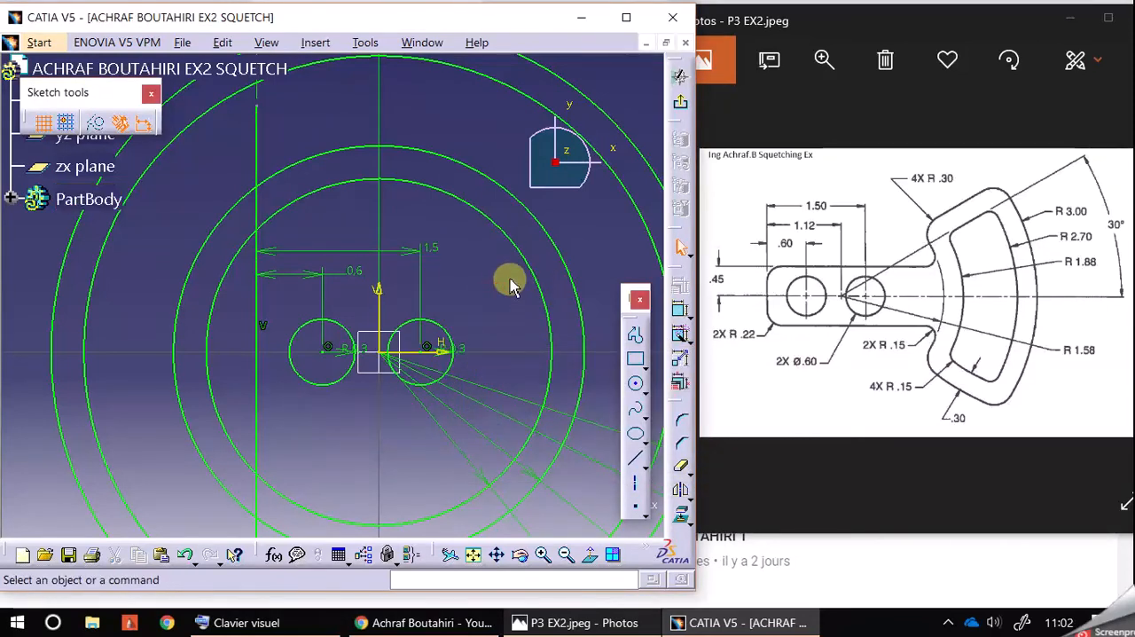
mouse_move(487, 328)
middle_down()
mouse_move(443, 286)
mouse_move(431, 306)
middle_up()
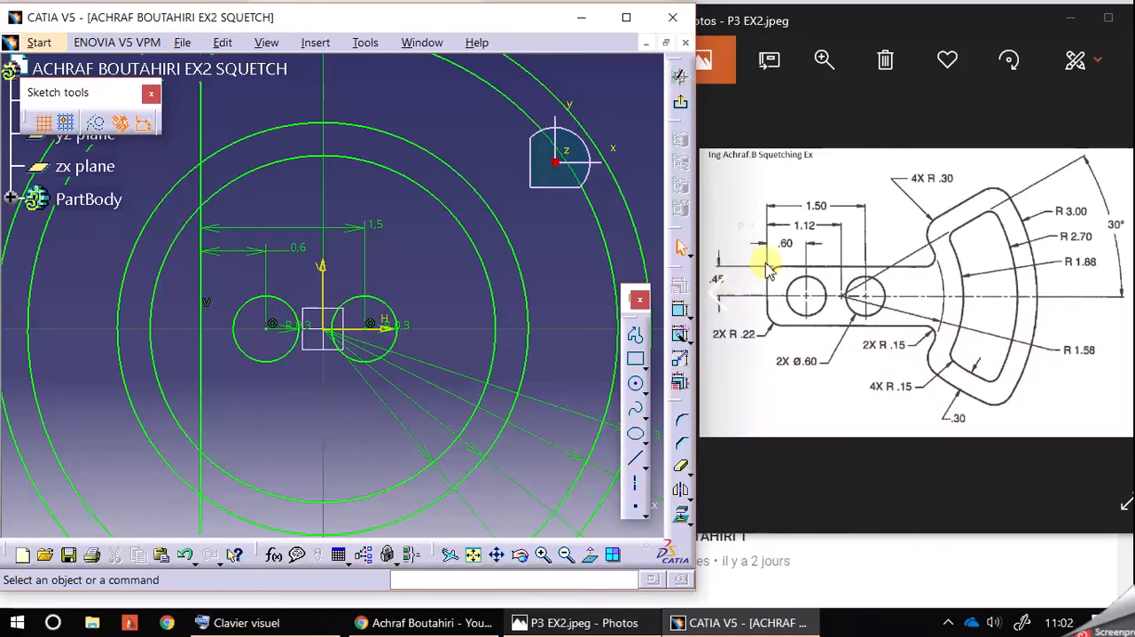
middle_drag(585, 348, 578, 377)
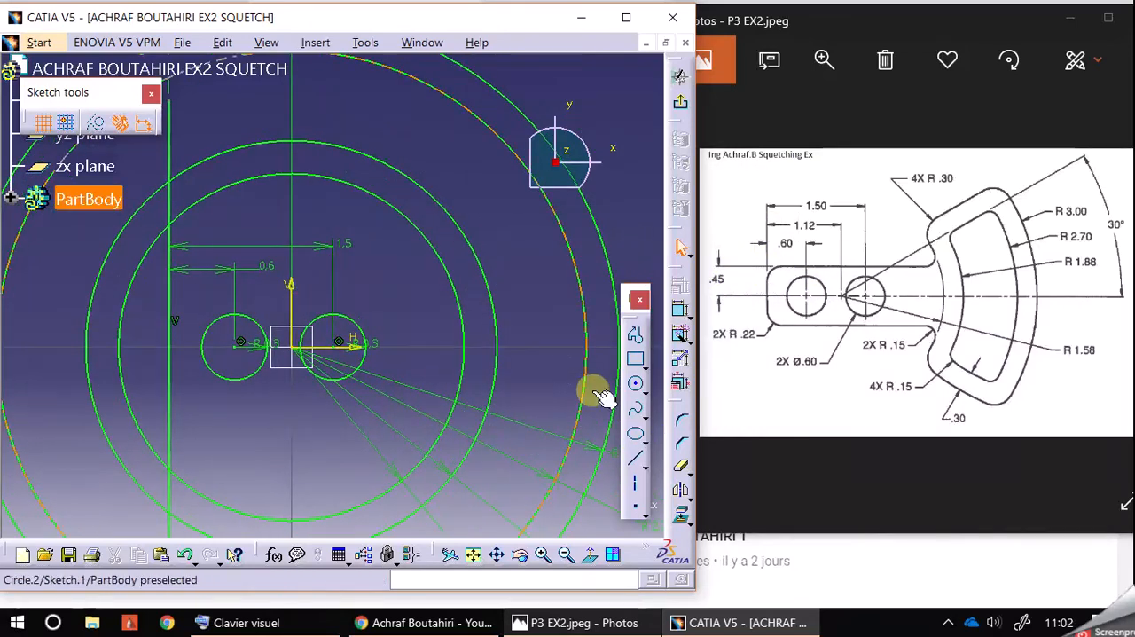
click(634, 458)
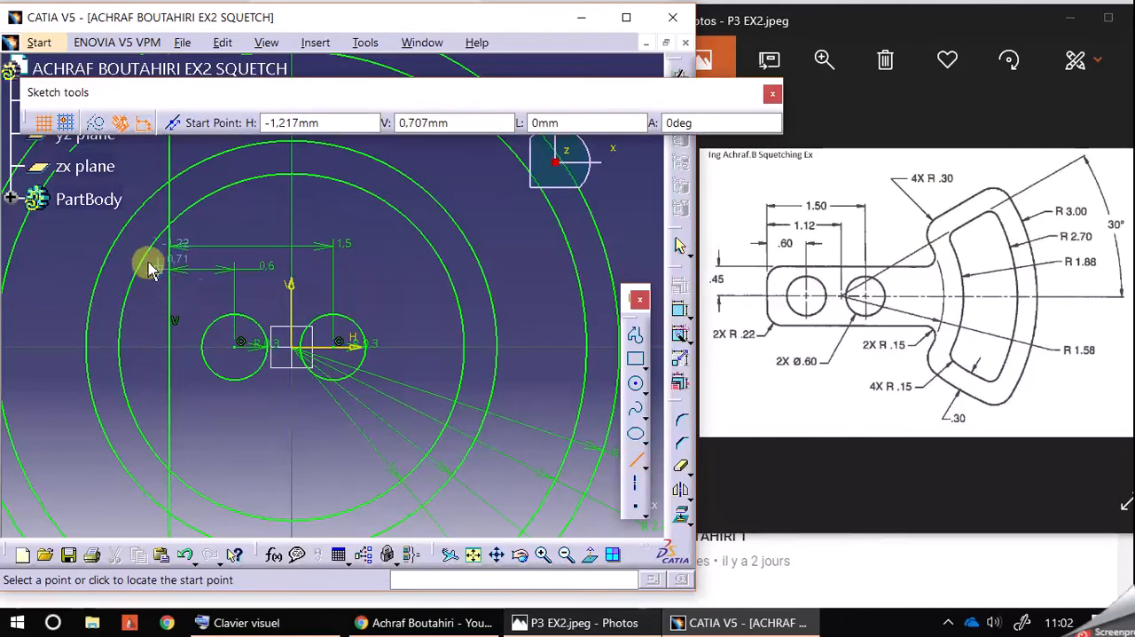
click(78, 227)
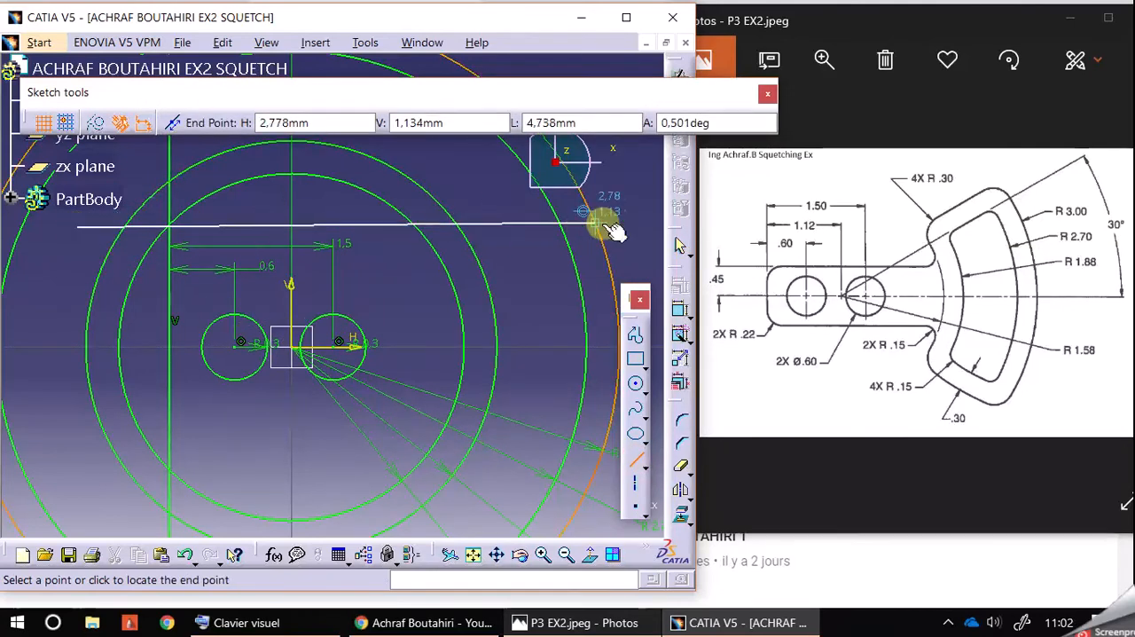
click(639, 228)
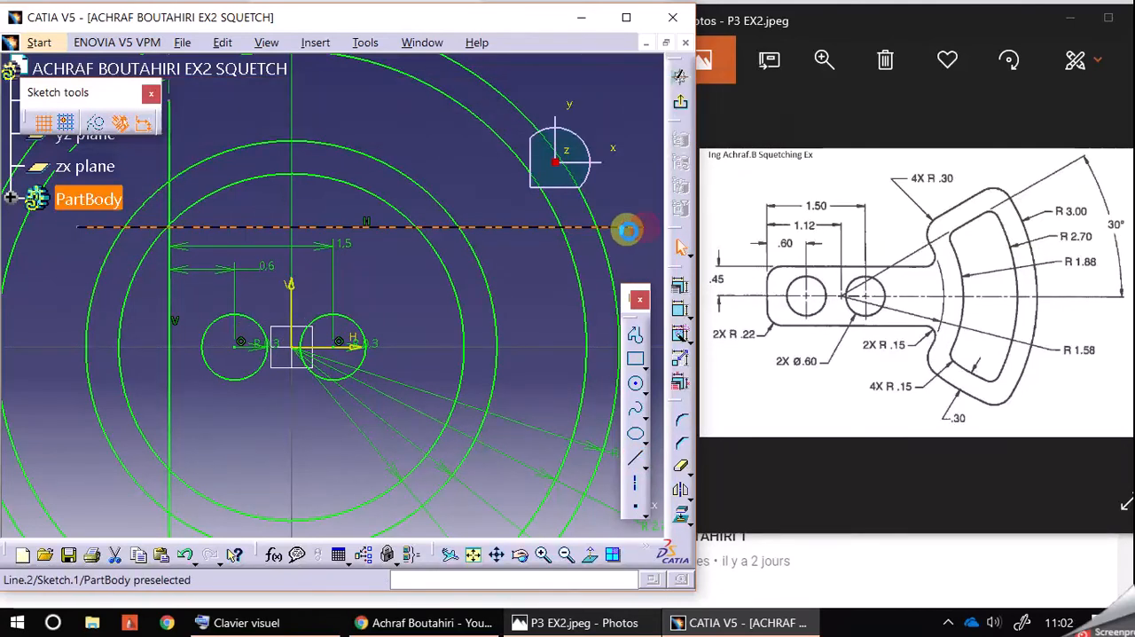
Step: Constrain the distance between the horizontal axis and the new horizontal line to 0.45 mm
click(680, 310)
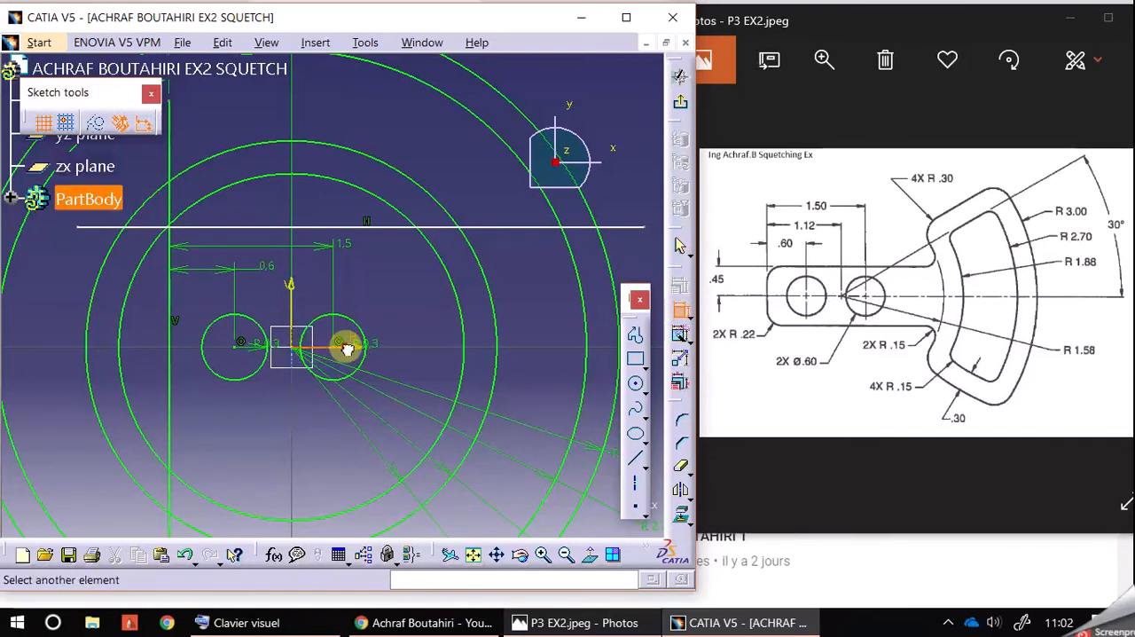
click(355, 351)
click(385, 227)
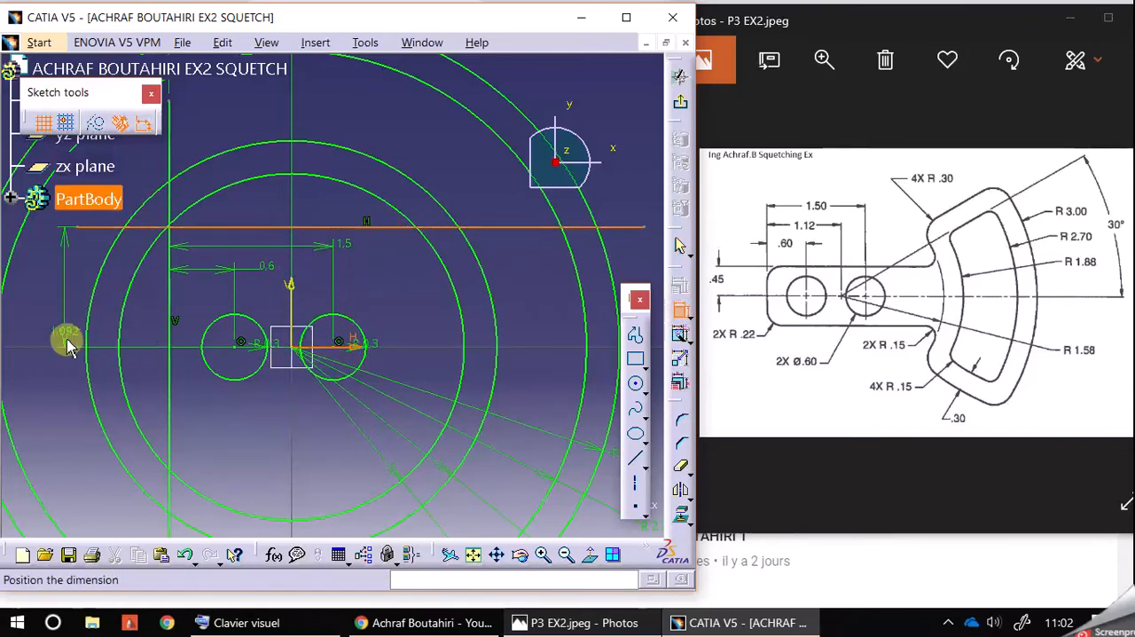
click(50, 367)
double_click(51, 364)
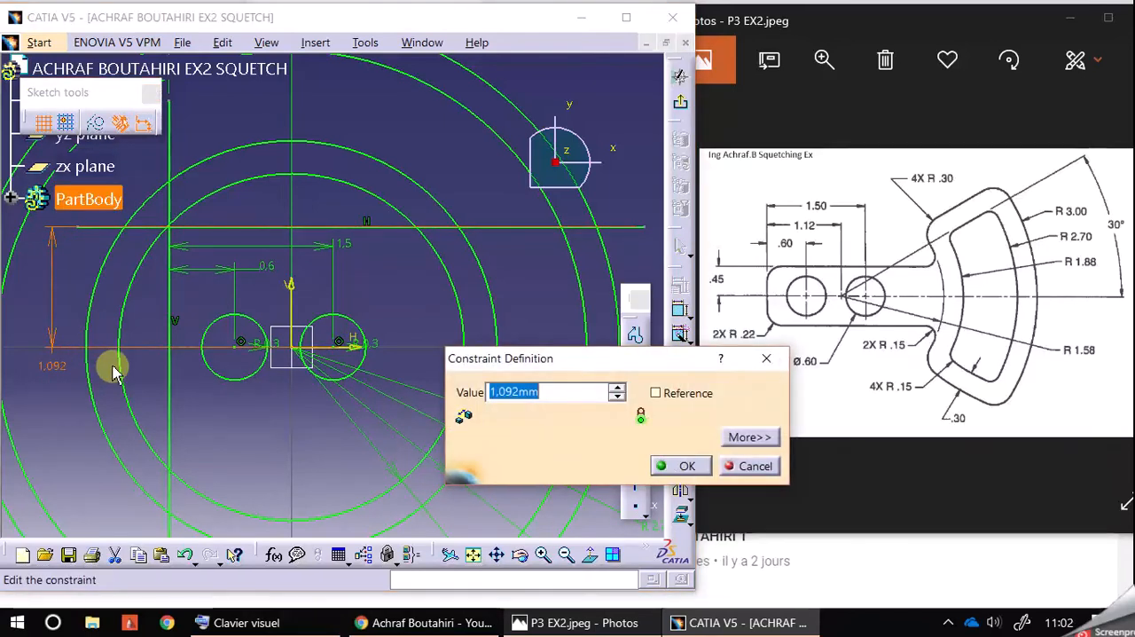
text(.)
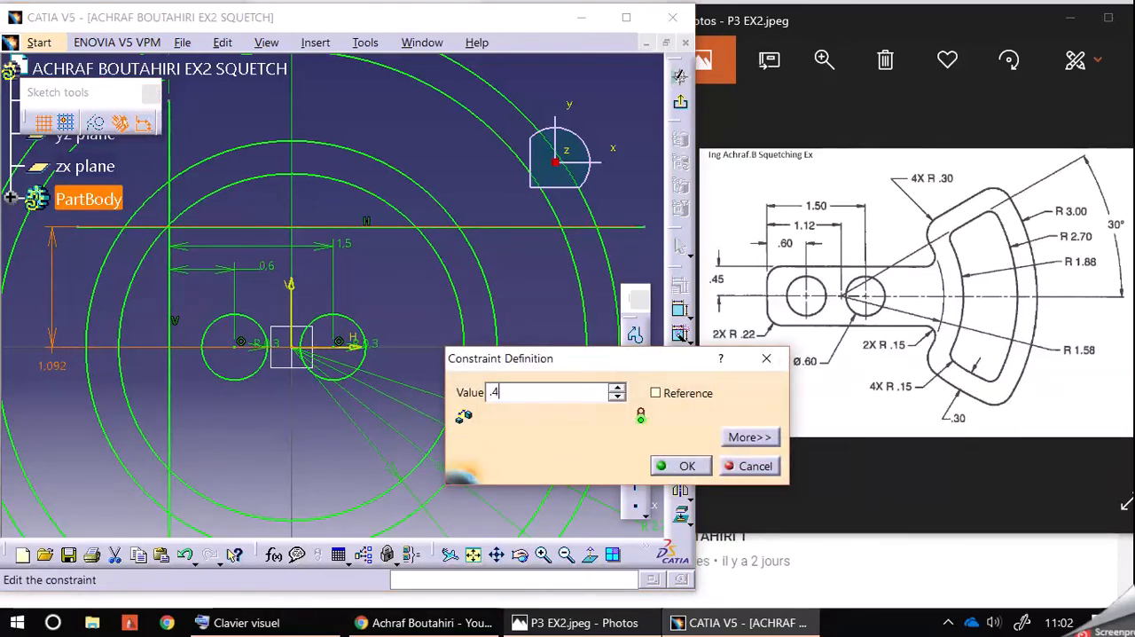
text(45)
key(Return)
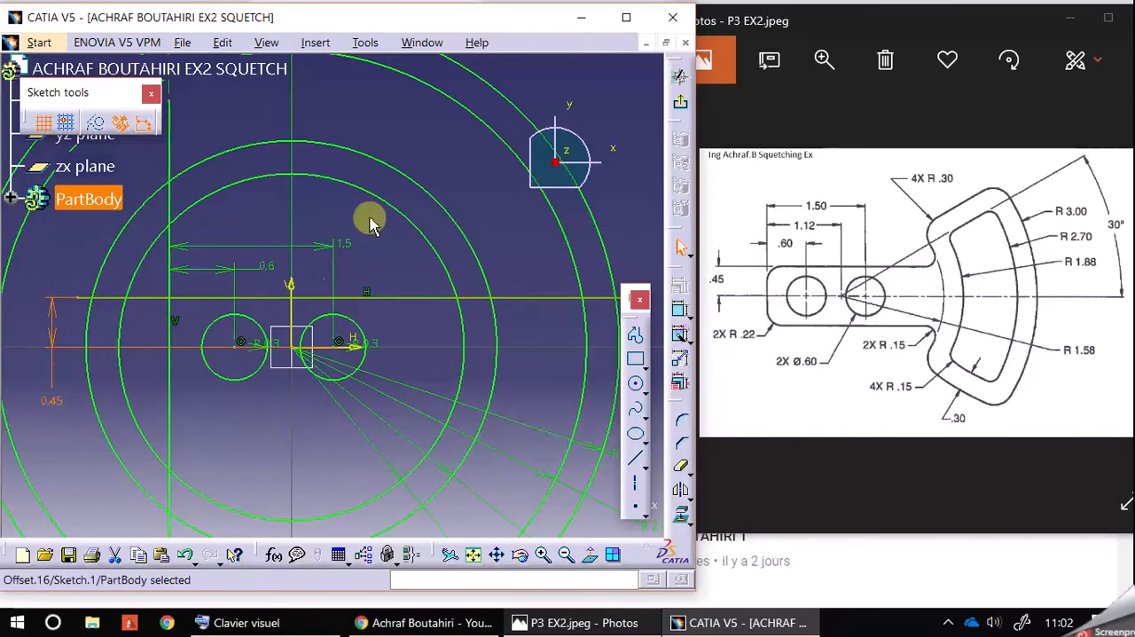
click(440, 149)
Step: Draw an inclined line from the origin up to the right beyond the outermost circle, at about 36° to the horizontal axis
mouse_move(472, 191)
middle_down()
mouse_move(417, 182)
mouse_move(405, 198)
mouse_move(444, 189)
mouse_move(430, 183)
mouse_move(405, 203)
mouse_move(402, 222)
middle_up()
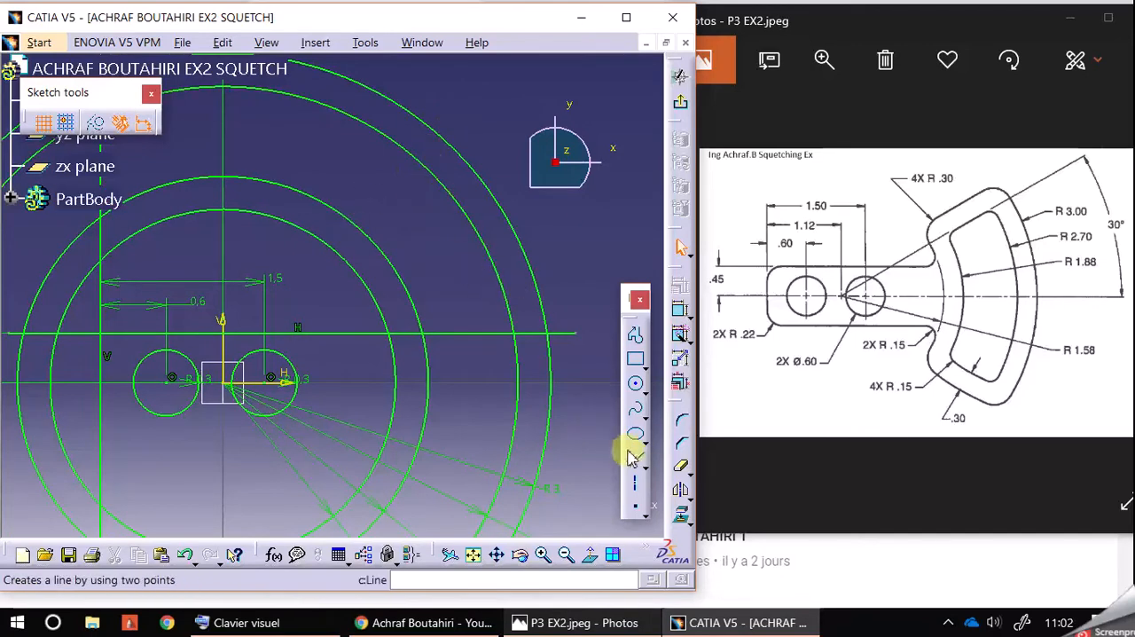
click(635, 457)
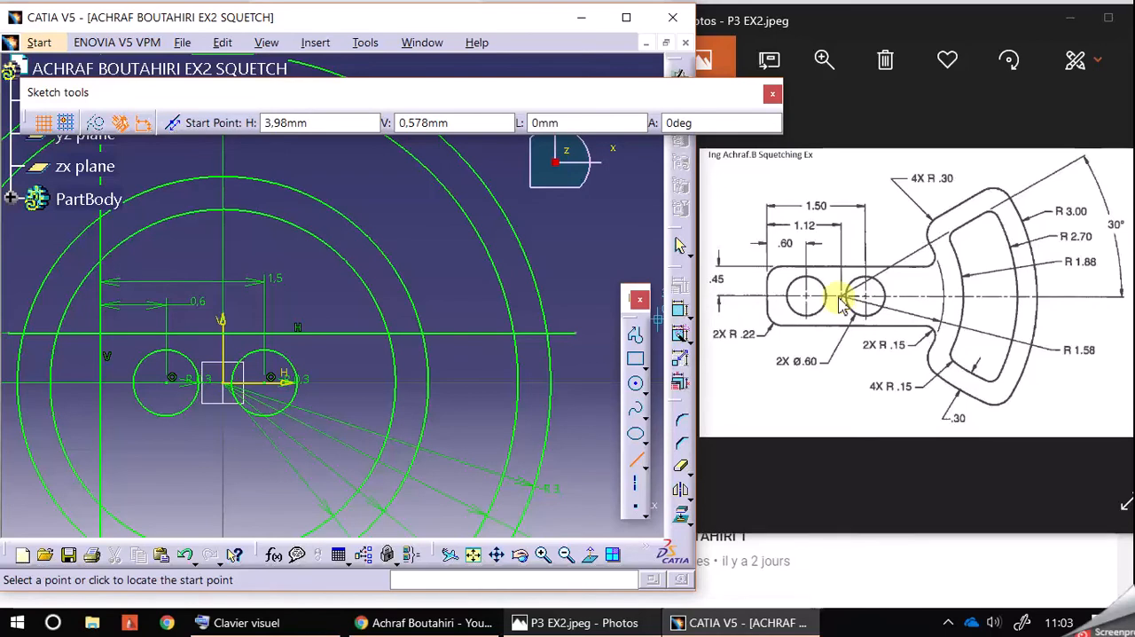
click(222, 389)
click(515, 164)
click(560, 229)
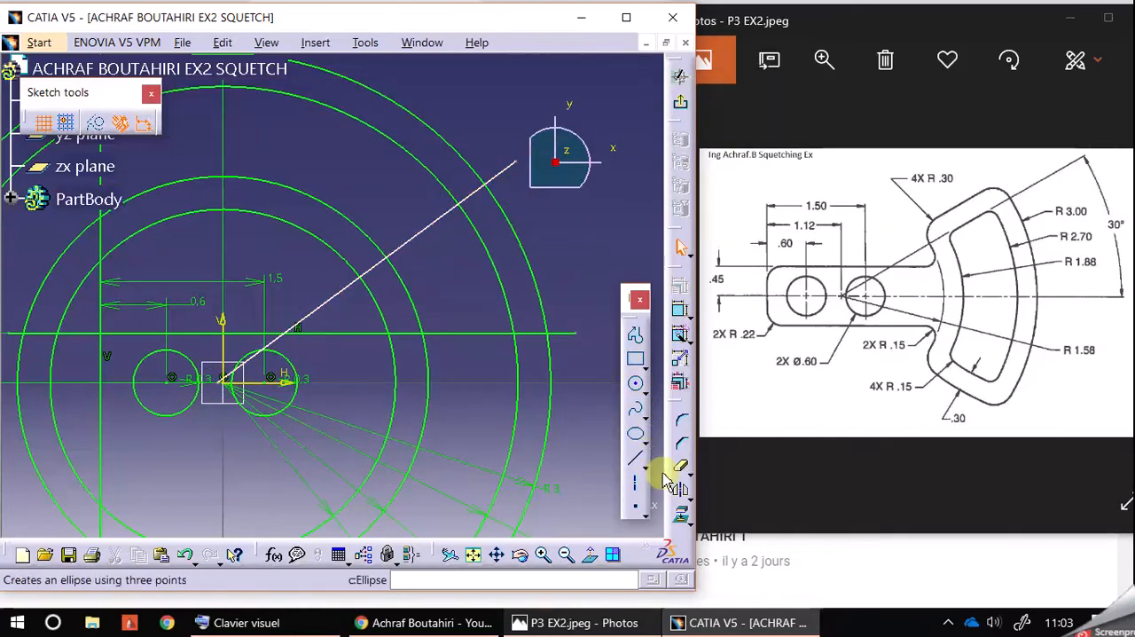
Step: Constrain the angle between the horizontal axis and the inclined line to 30°
click(680, 310)
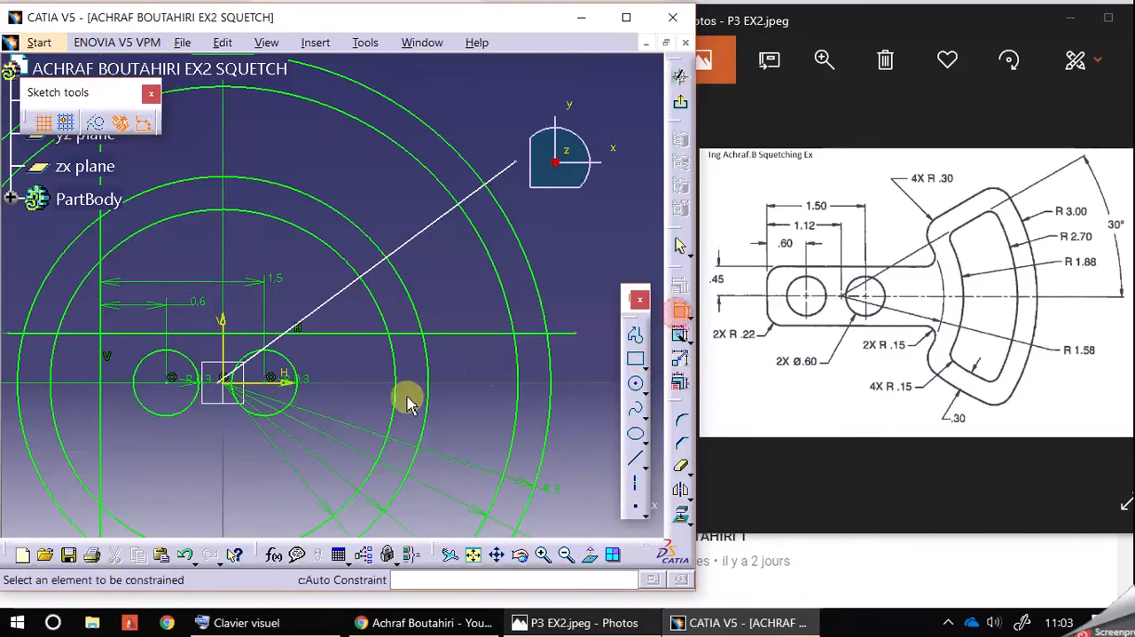
click(277, 391)
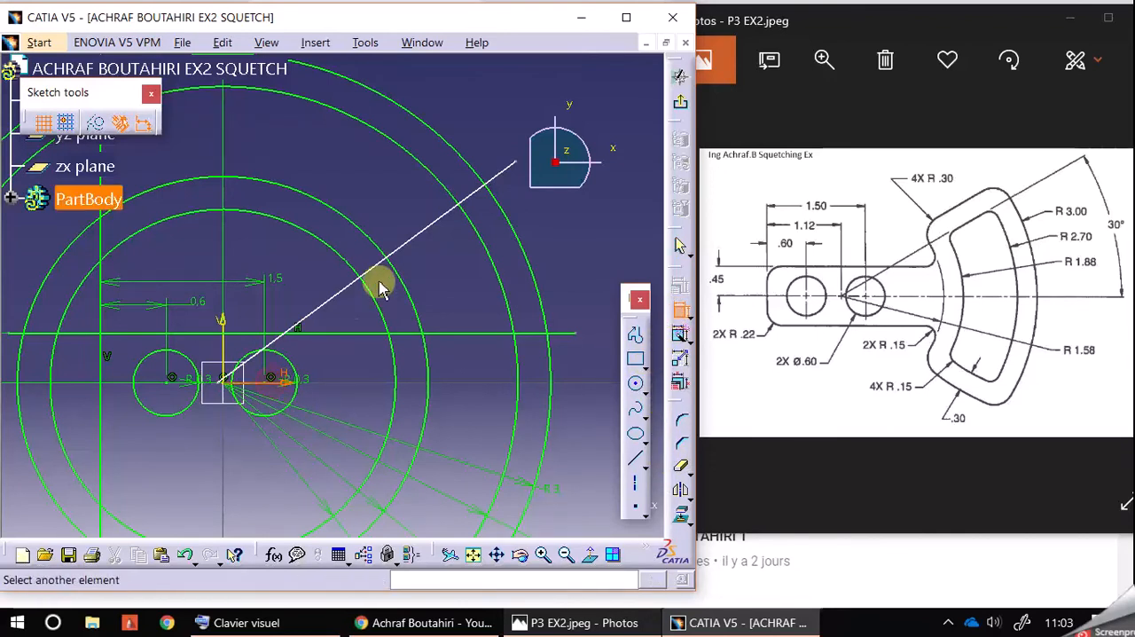
click(412, 244)
click(542, 239)
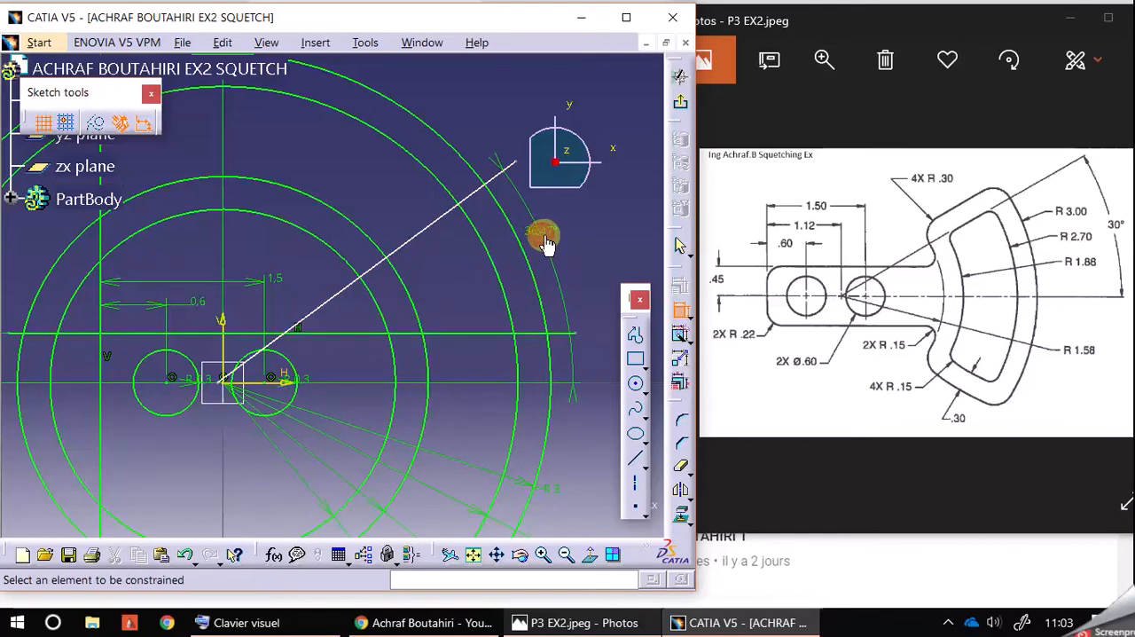
double_click(541, 234)
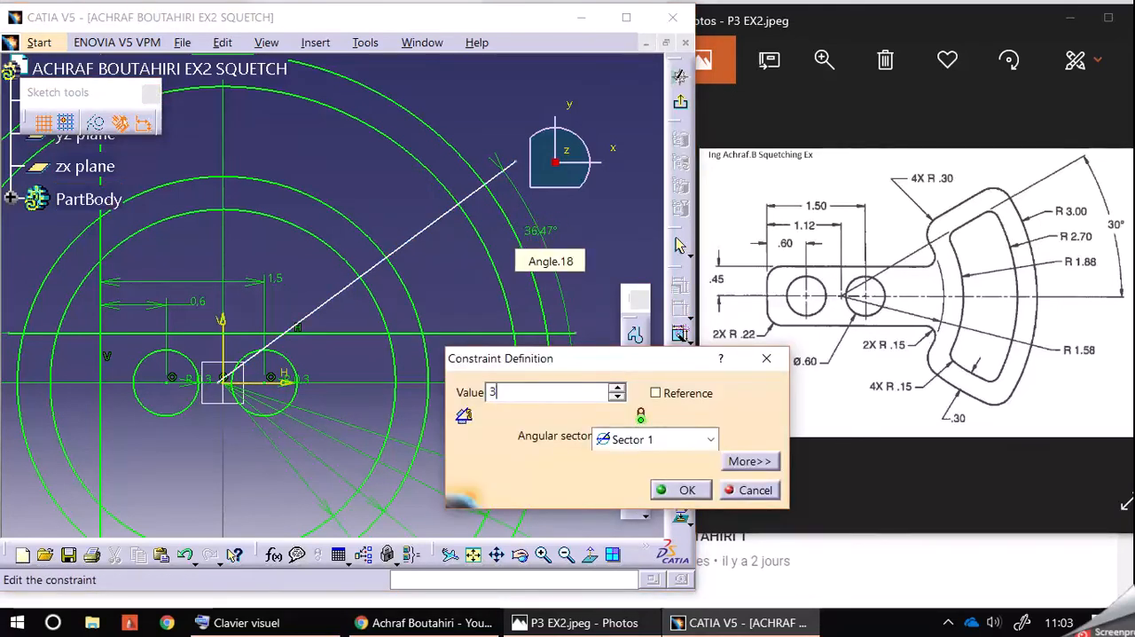
text(30)
key(Return)
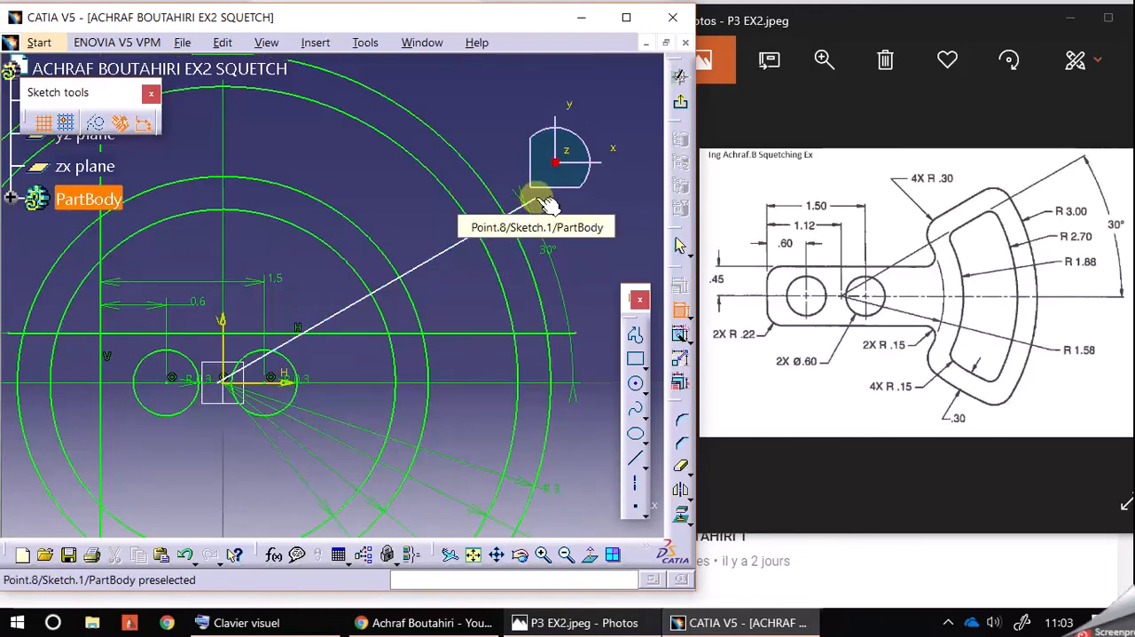
Step: Constrain the inclined line's outer endpoint to be coincident with the outermost R 3 circle
click(536, 198)
click(530, 248)
click(554, 253)
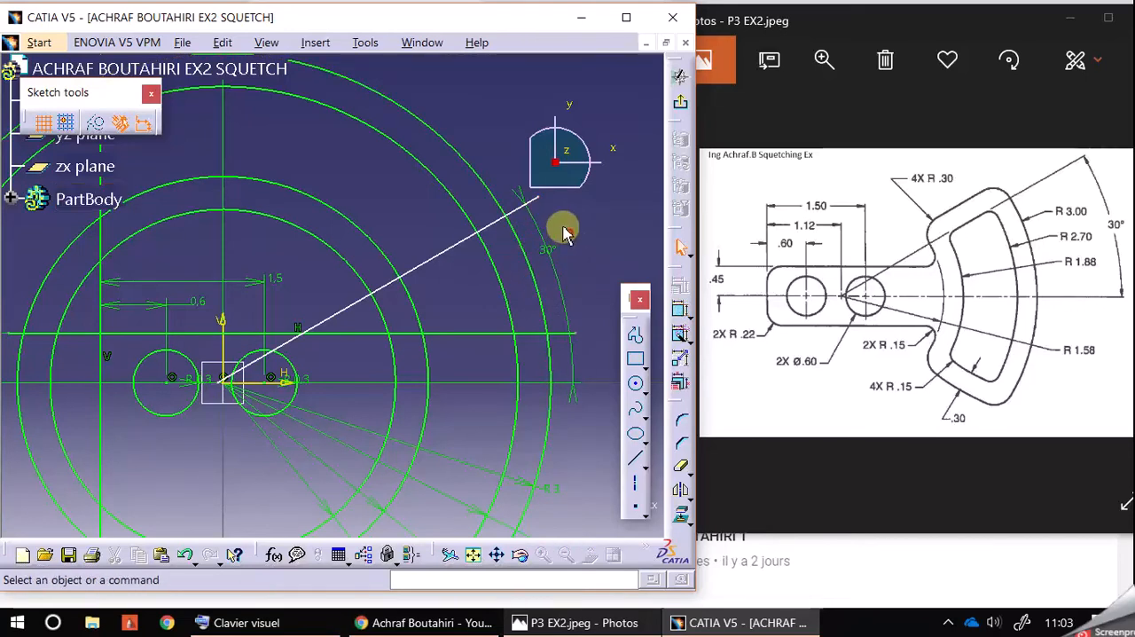
click(539, 199)
ctrl+click(518, 248)
click(677, 286)
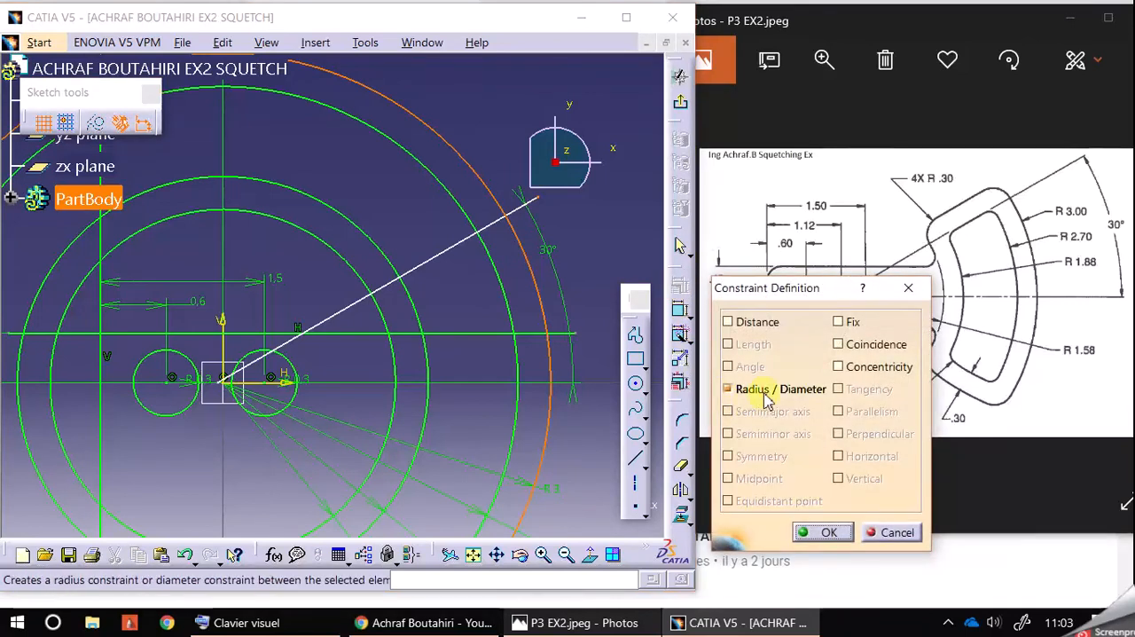
click(840, 345)
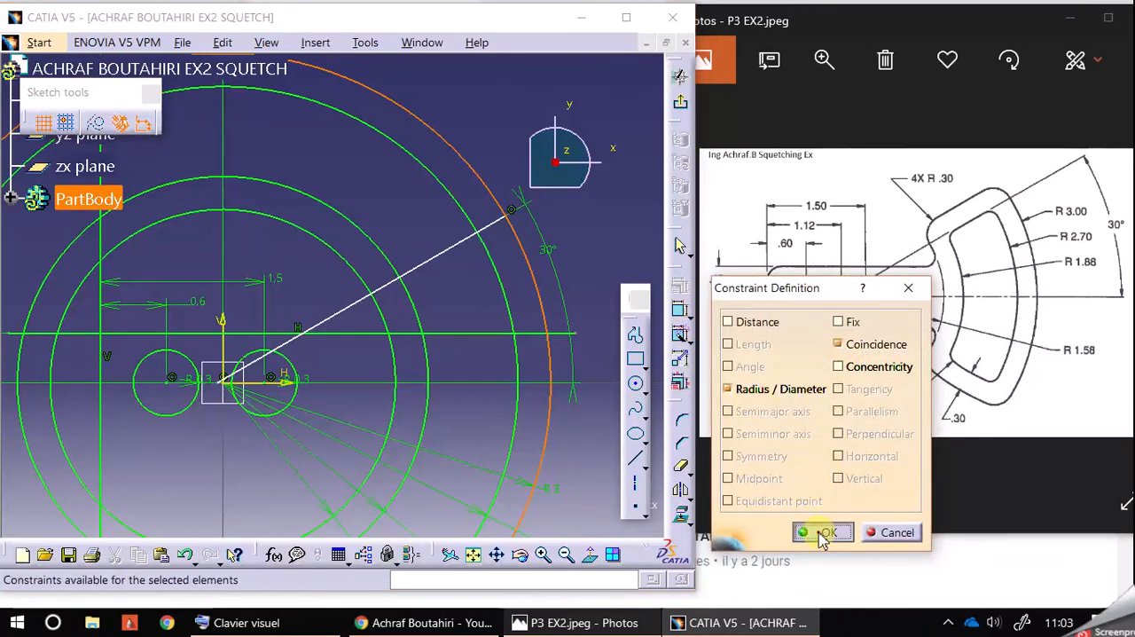
click(822, 533)
Step: Constrain the inclined line's inner endpoint to be coincident with the sketch origin
drag(438, 257, 541, 257)
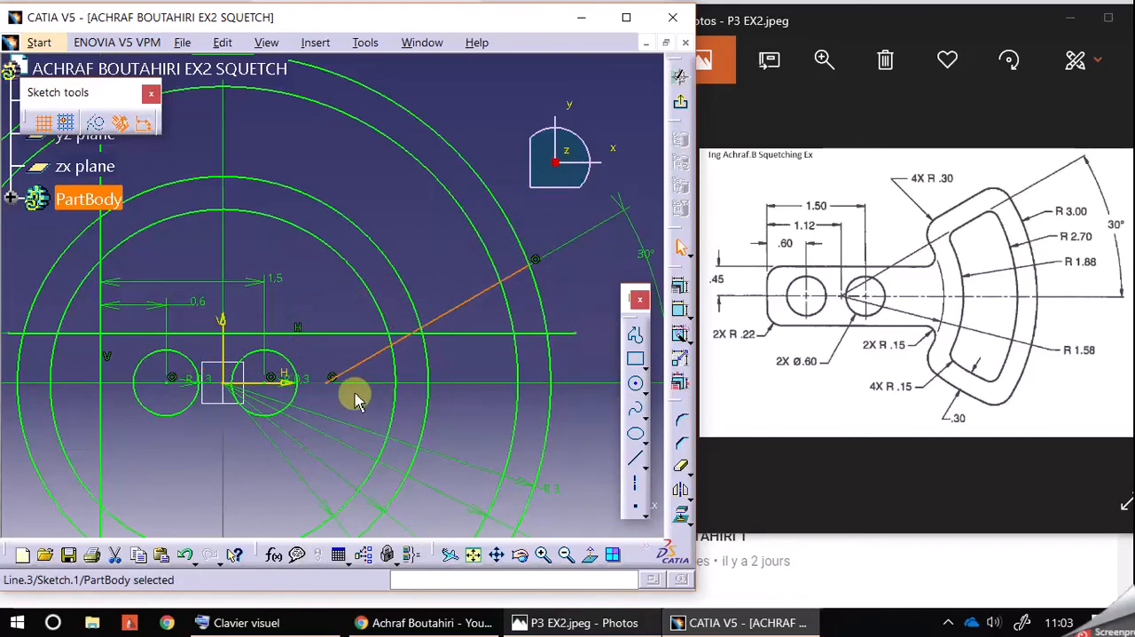
click(355, 400)
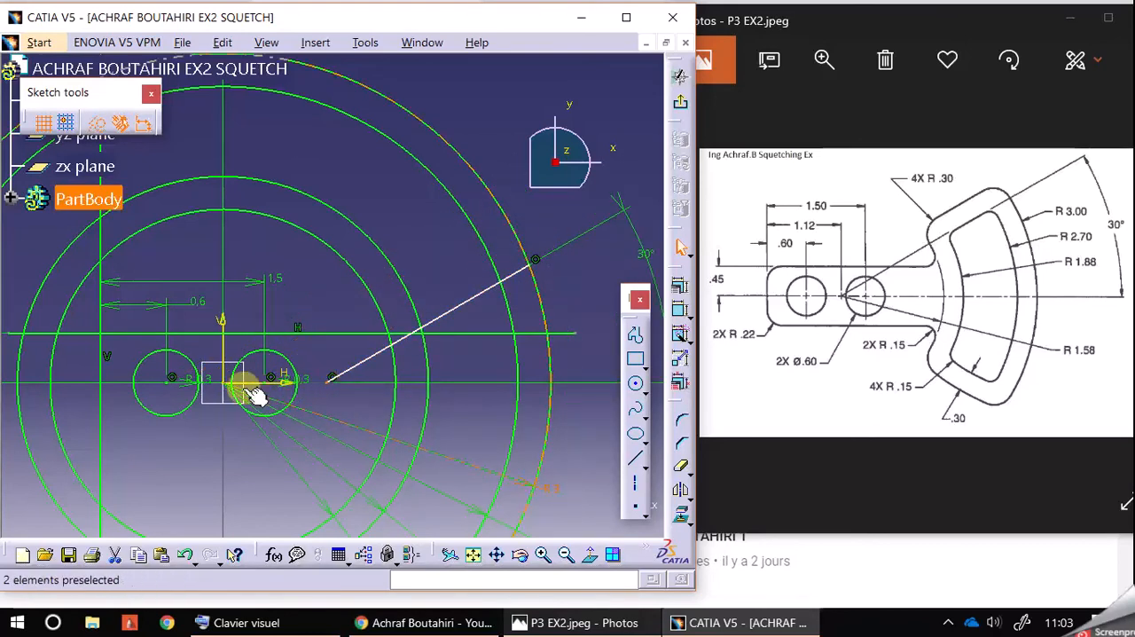
ctrl+click(225, 384)
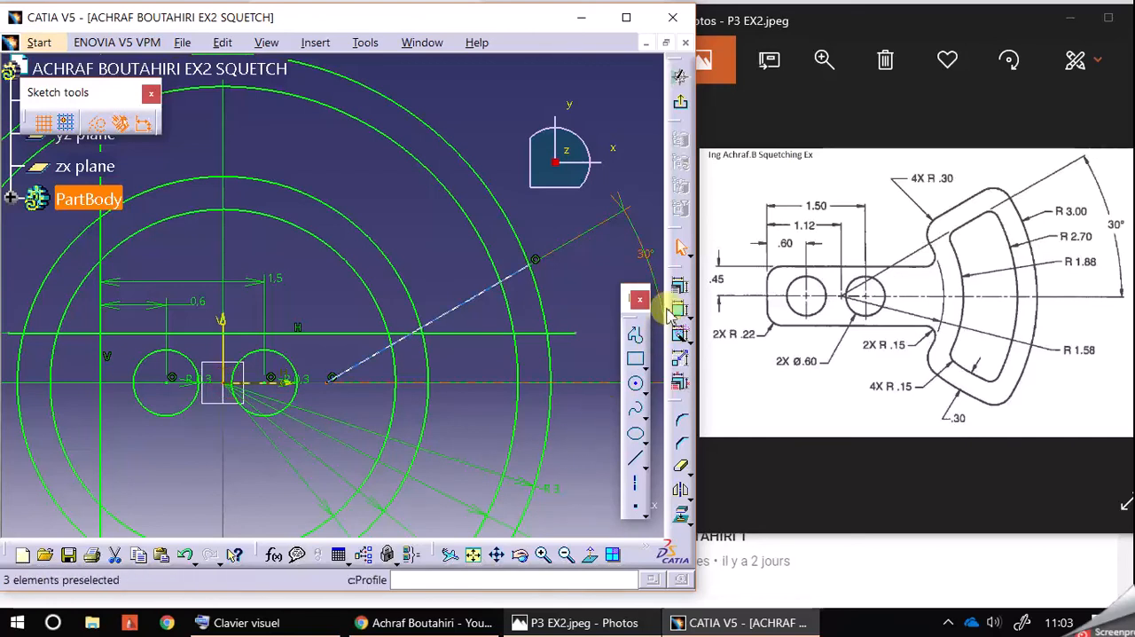
click(679, 286)
click(839, 345)
click(820, 532)
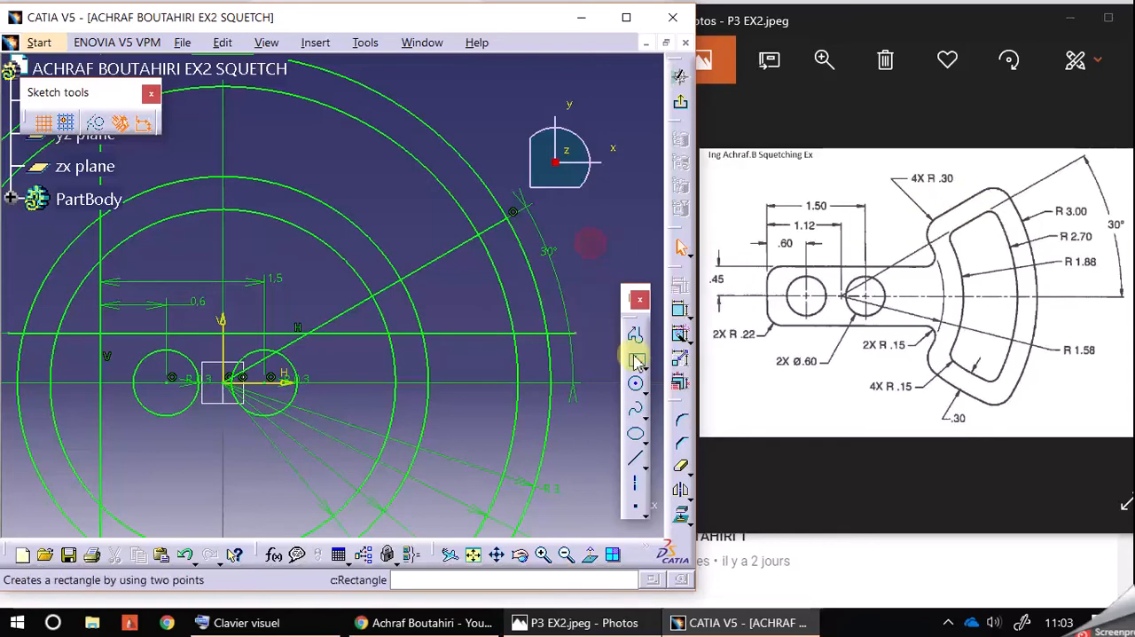
Step: Draw a second inclined line about 3.2 mm long above the 30° line, starting just up and left of the origin
click(636, 460)
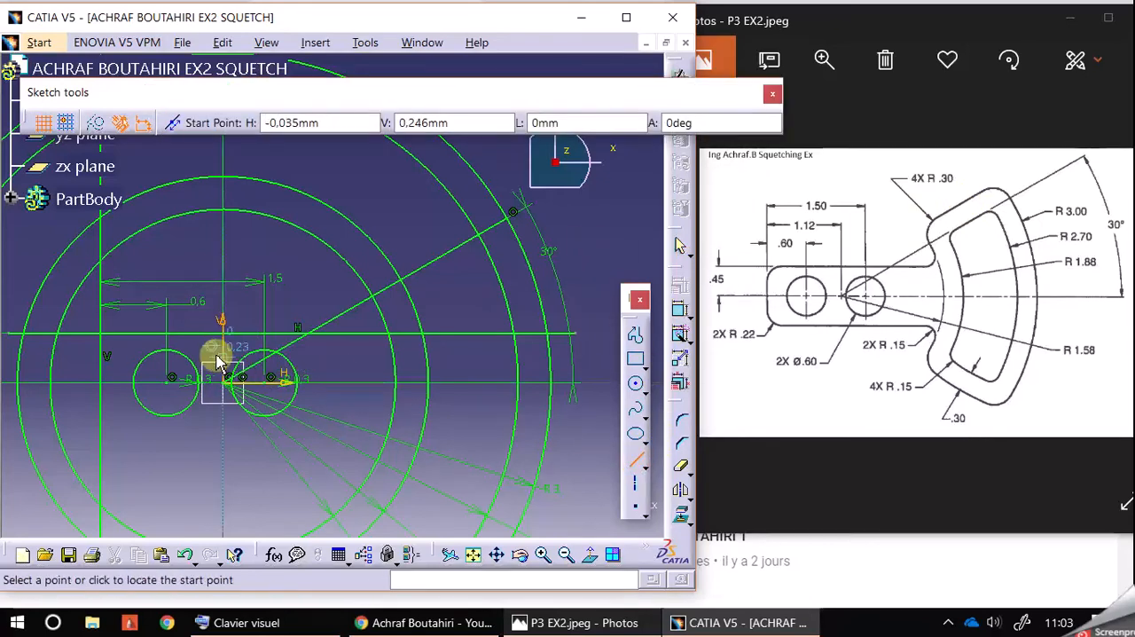
click(212, 351)
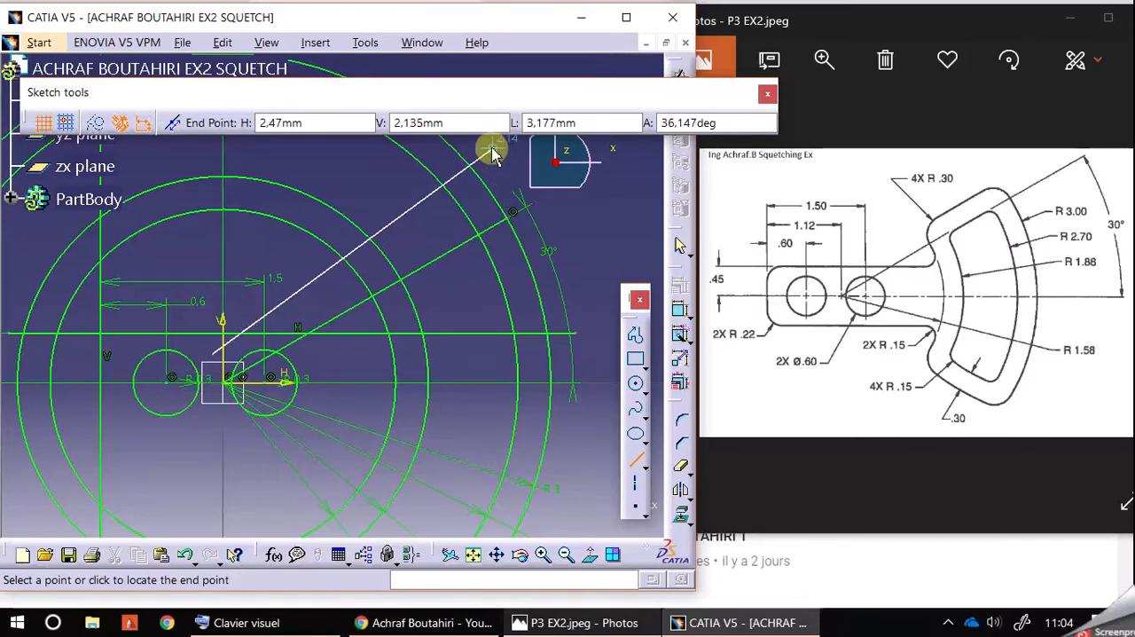
click(493, 152)
Step: Constrain the second inclined line to be parallel to the 30° line
click(428, 199)
ctrl+click(459, 238)
click(680, 284)
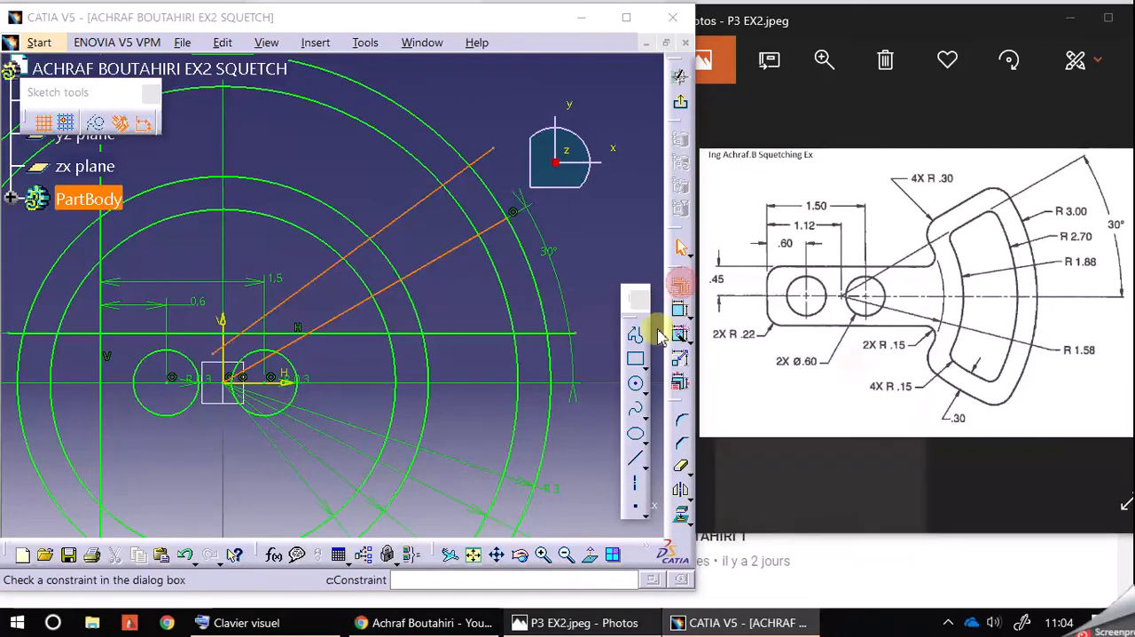
click(847, 410)
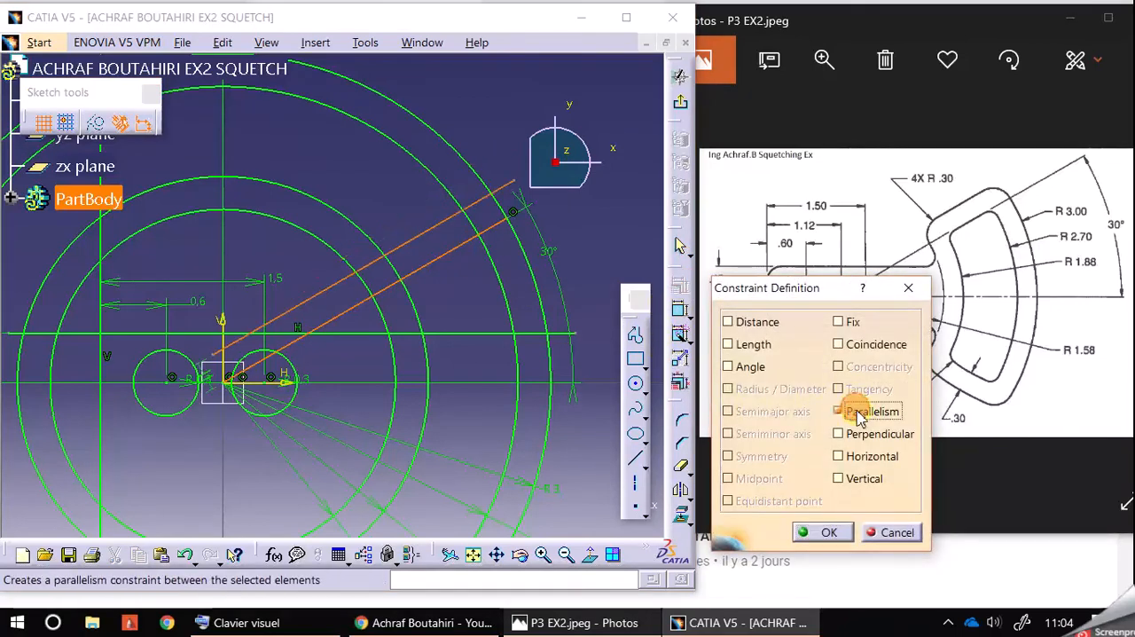
click(825, 532)
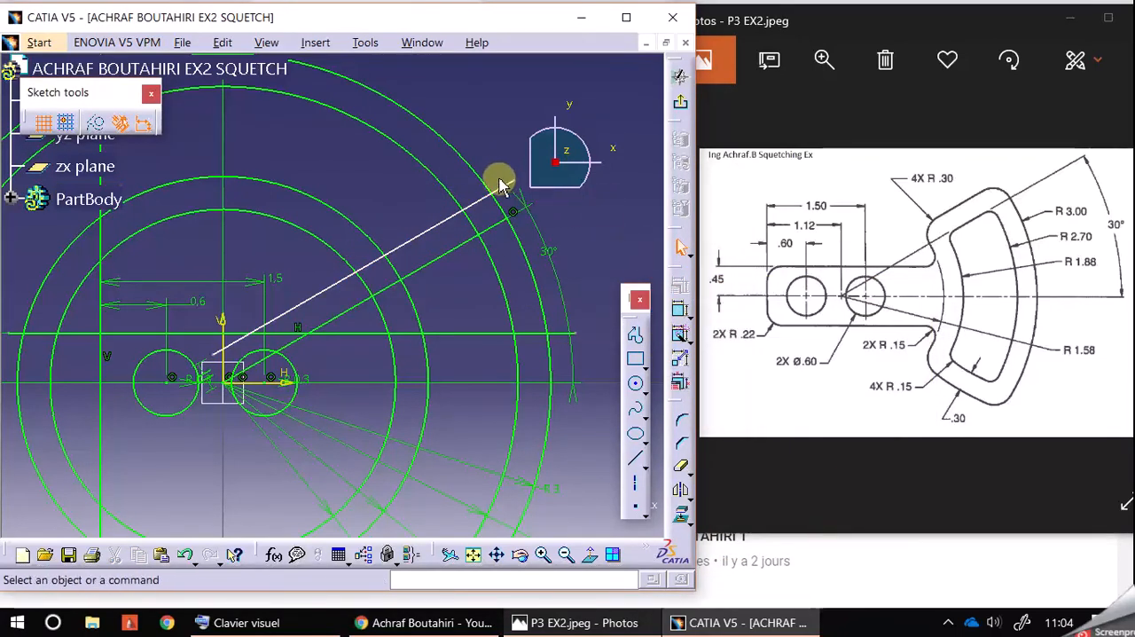
Step: Constrain the parallel line's outer endpoint to be coincident with the outermost R 3 circle
click(517, 181)
ctrl+click(514, 210)
click(678, 332)
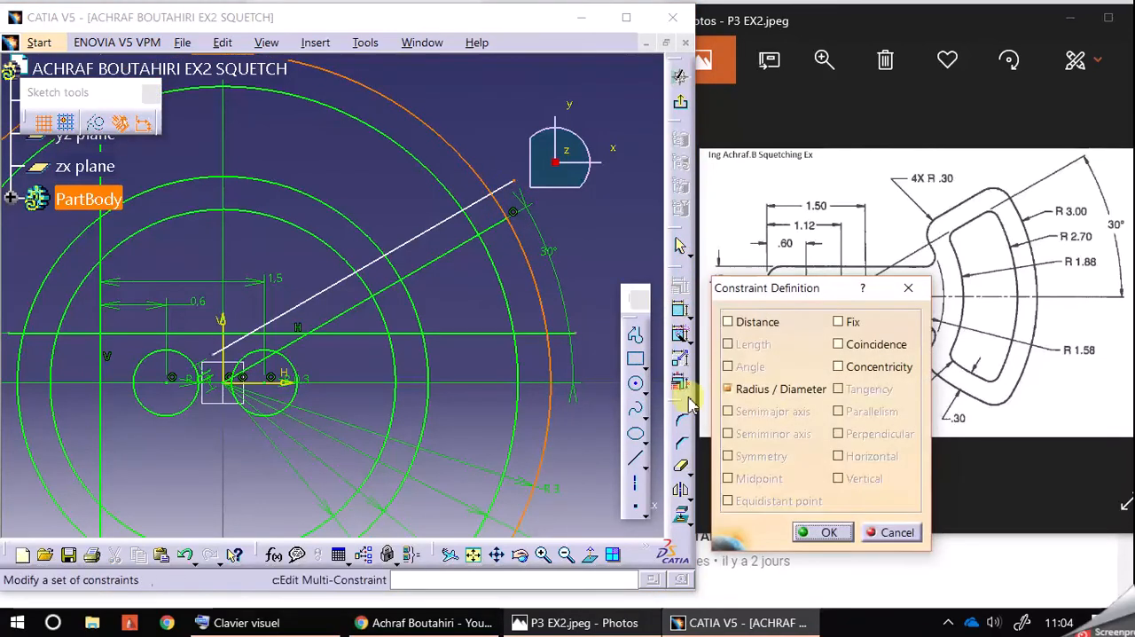
click(853, 345)
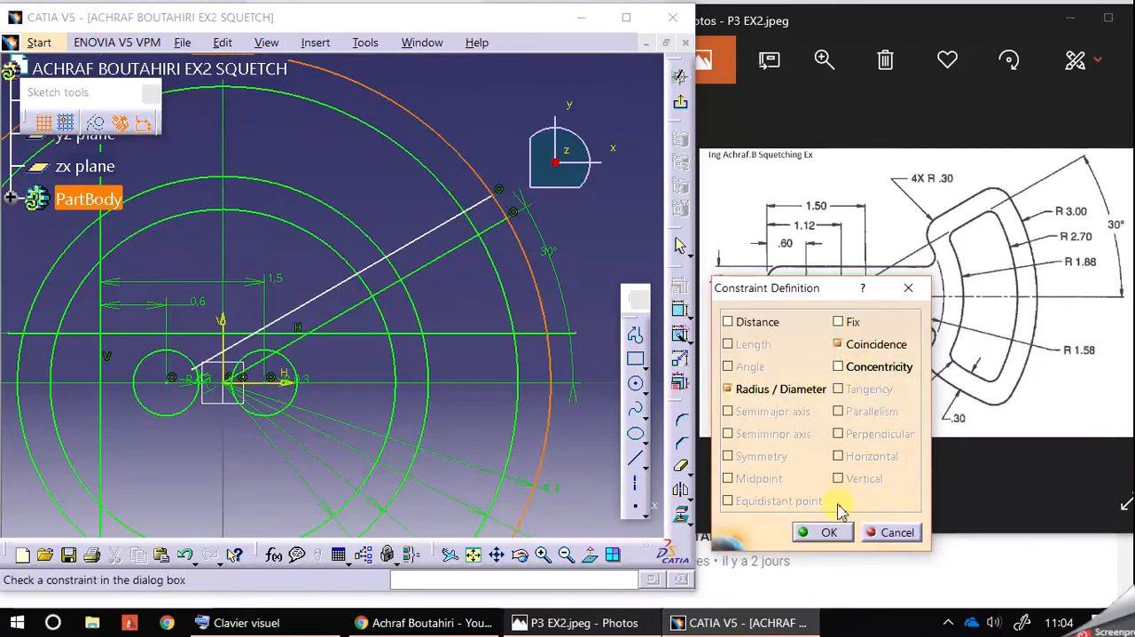
click(828, 532)
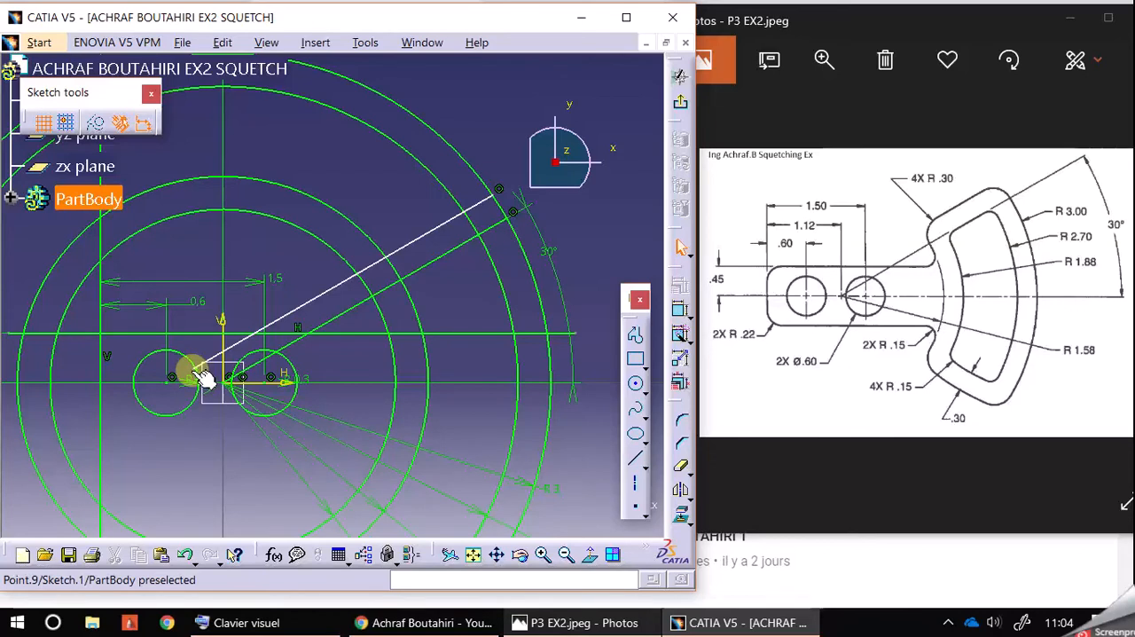
click(203, 377)
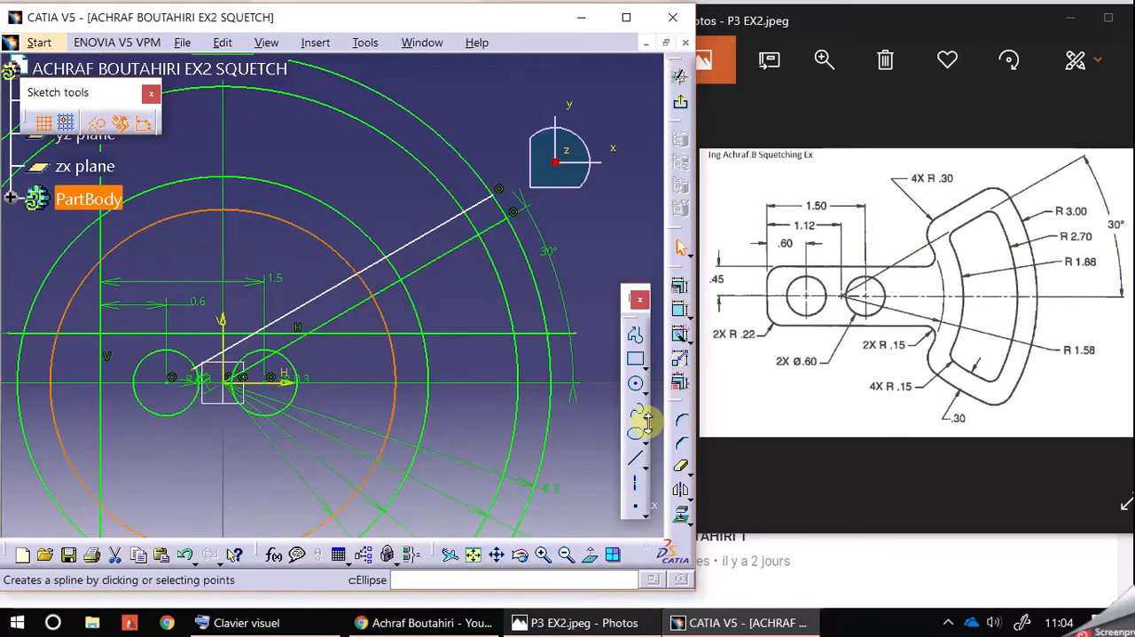
click(679, 285)
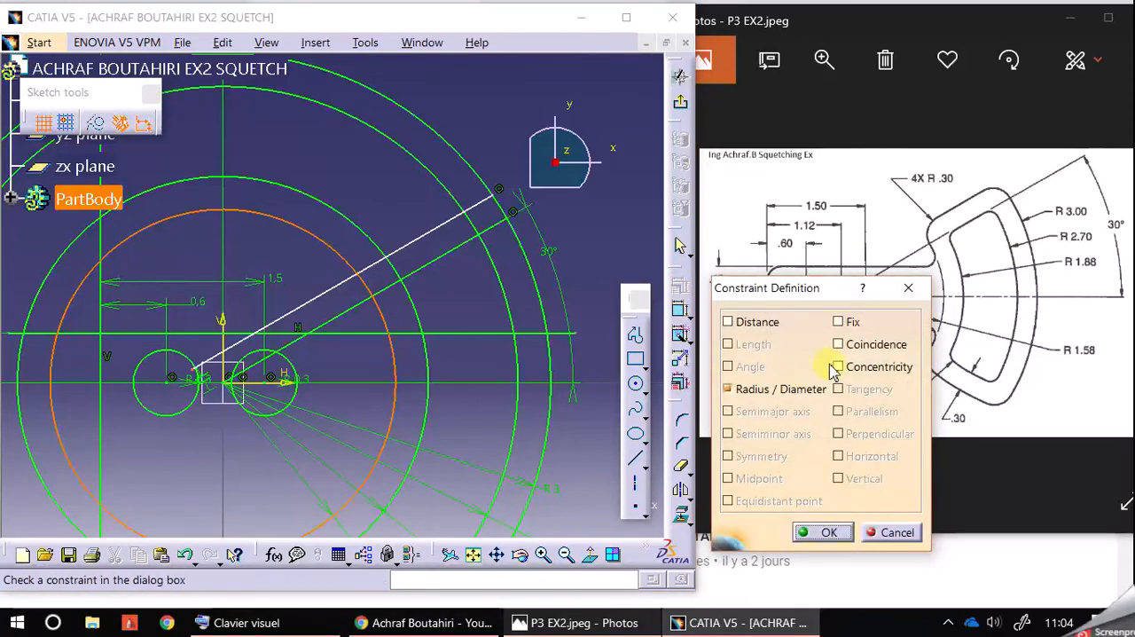
click(846, 347)
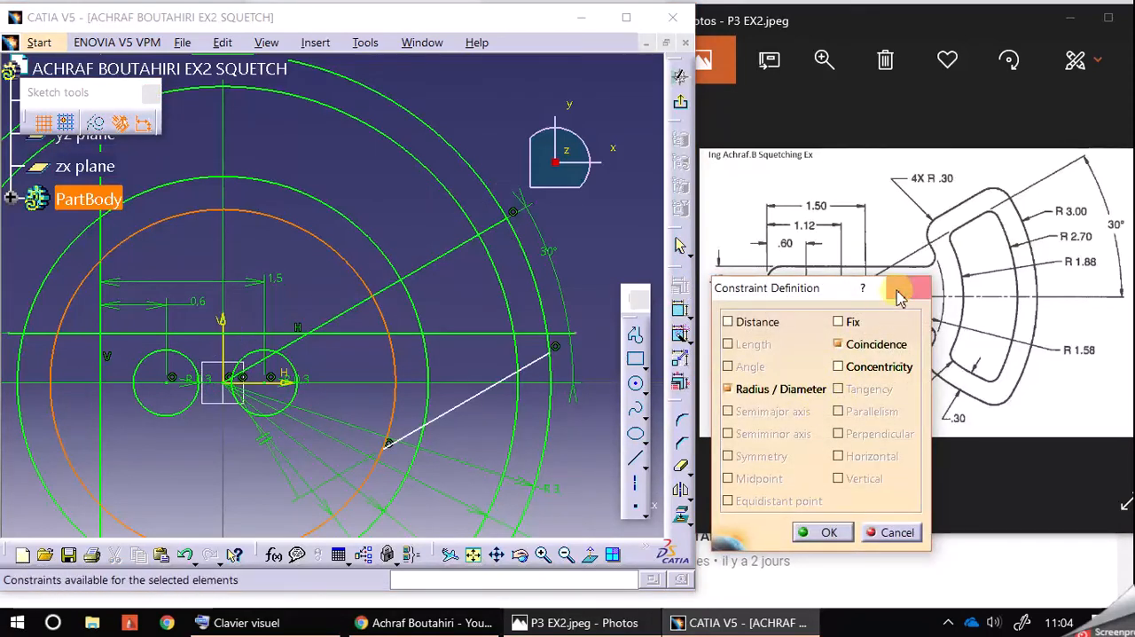
click(906, 531)
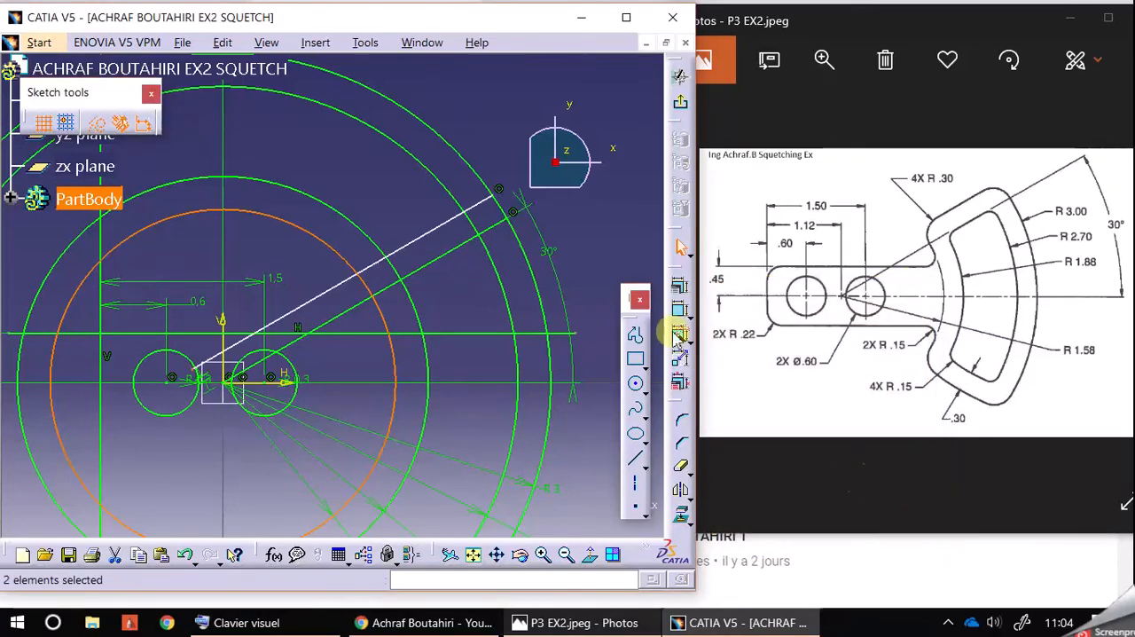
click(501, 107)
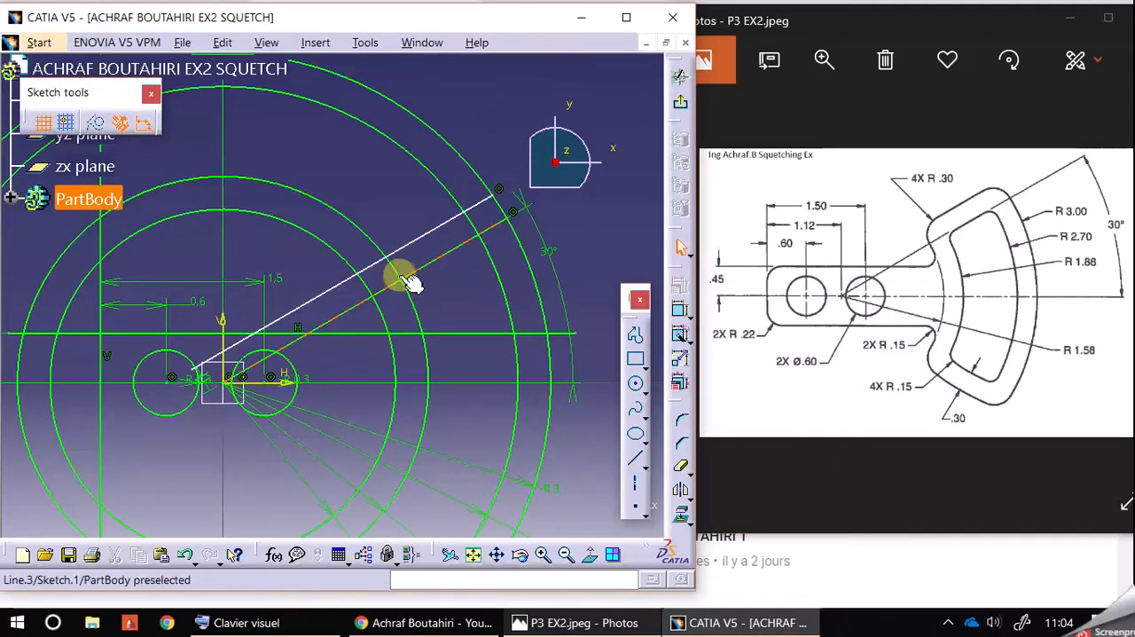
click(367, 286)
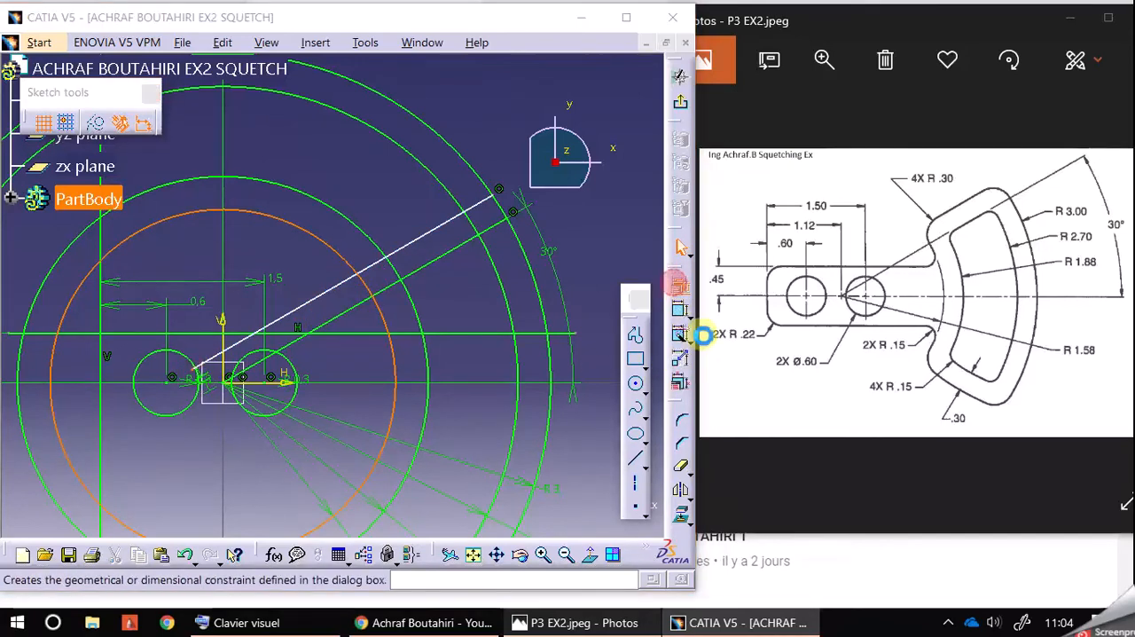
click(679, 288)
click(853, 345)
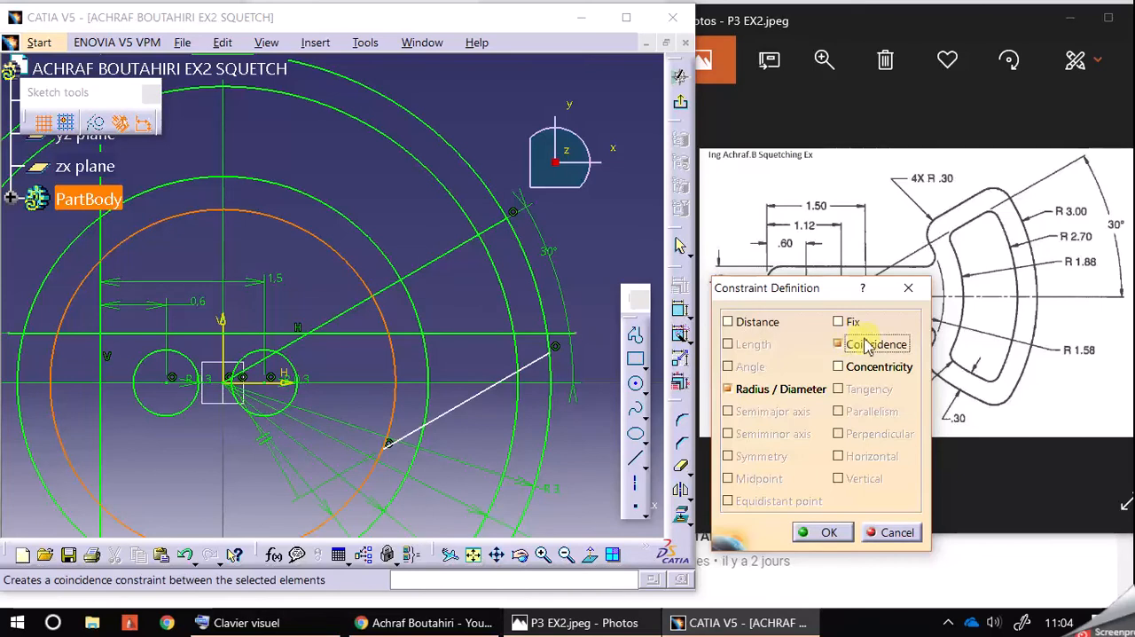
click(907, 287)
click(503, 114)
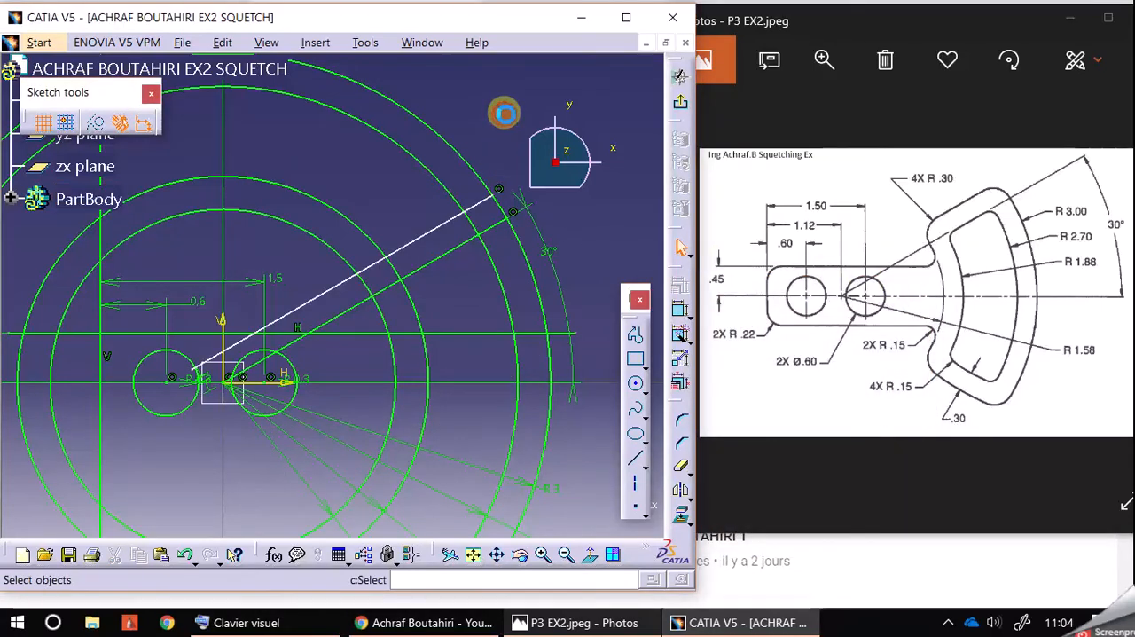
Step: Dimension the distance between the 30° line and its parallel line and set it to 0.3 mm
click(680, 309)
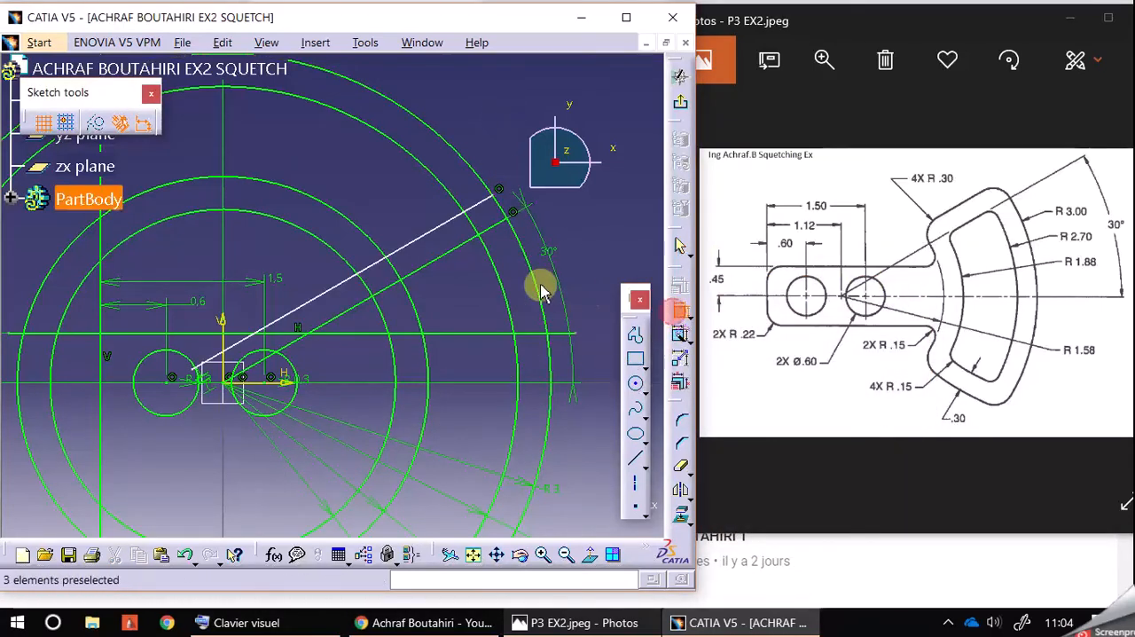
click(451, 251)
click(445, 227)
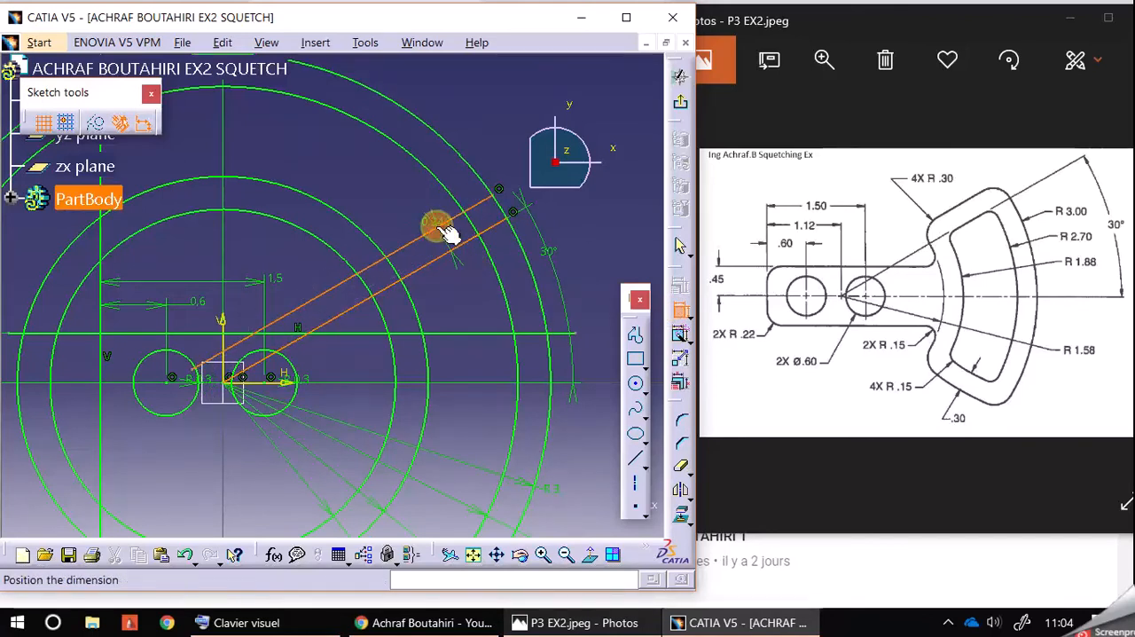
click(403, 193)
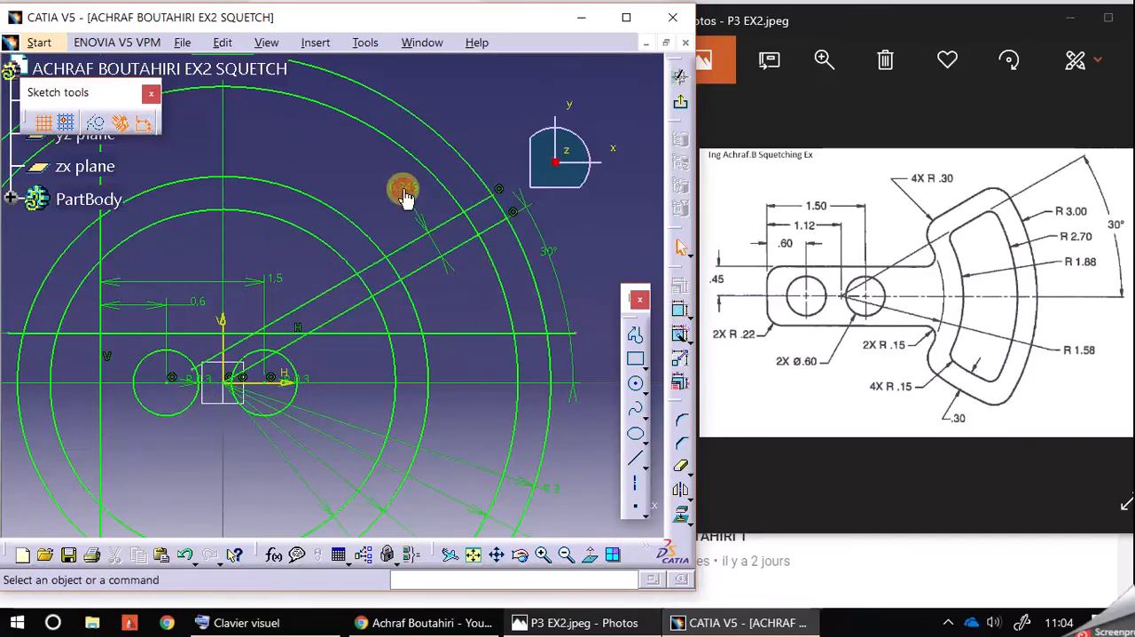
double_click(403, 188)
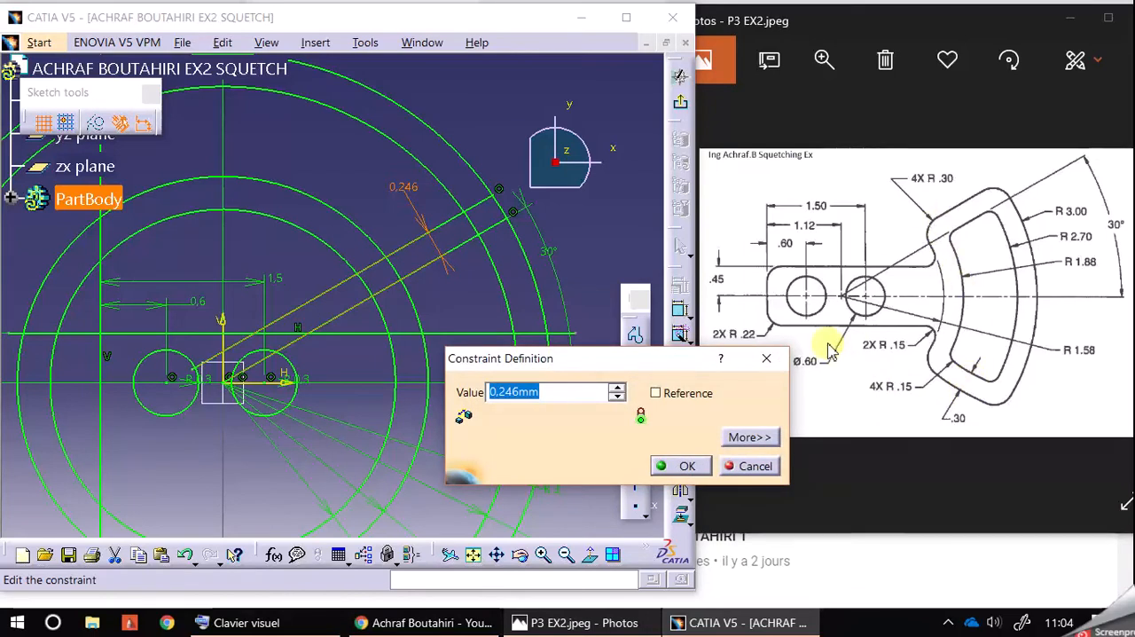
text(,3)
key(Return)
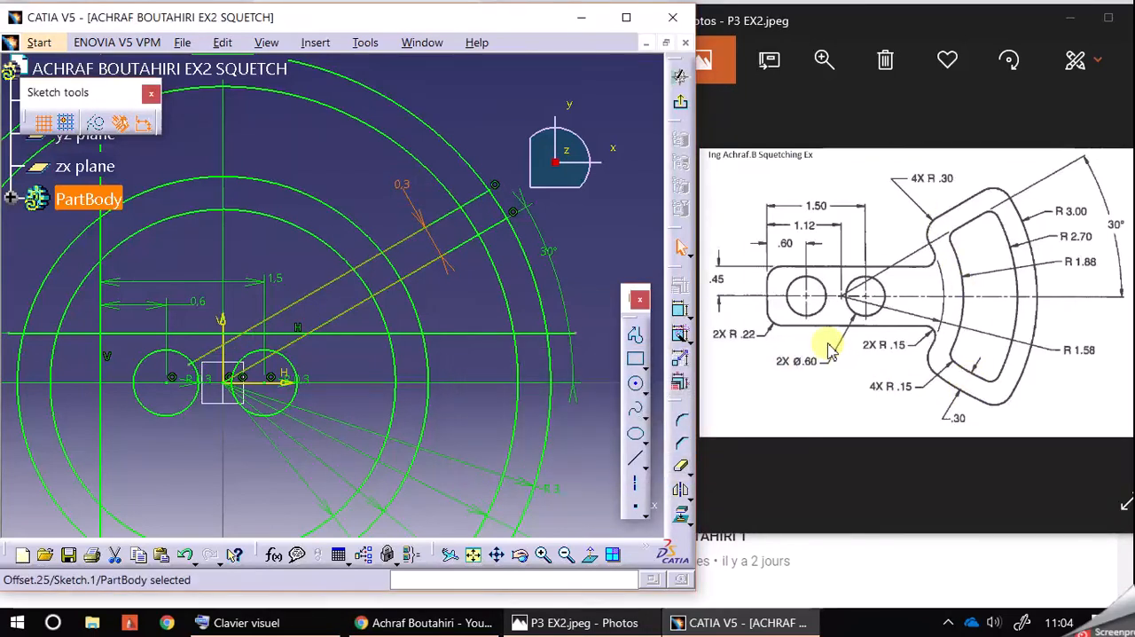
click(499, 117)
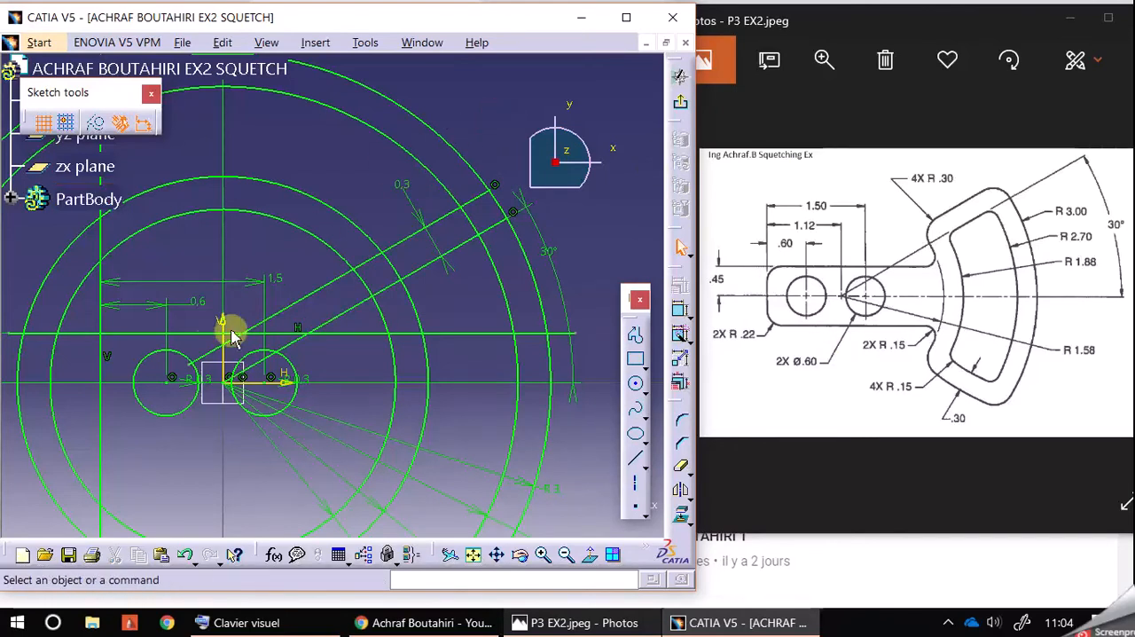
click(187, 365)
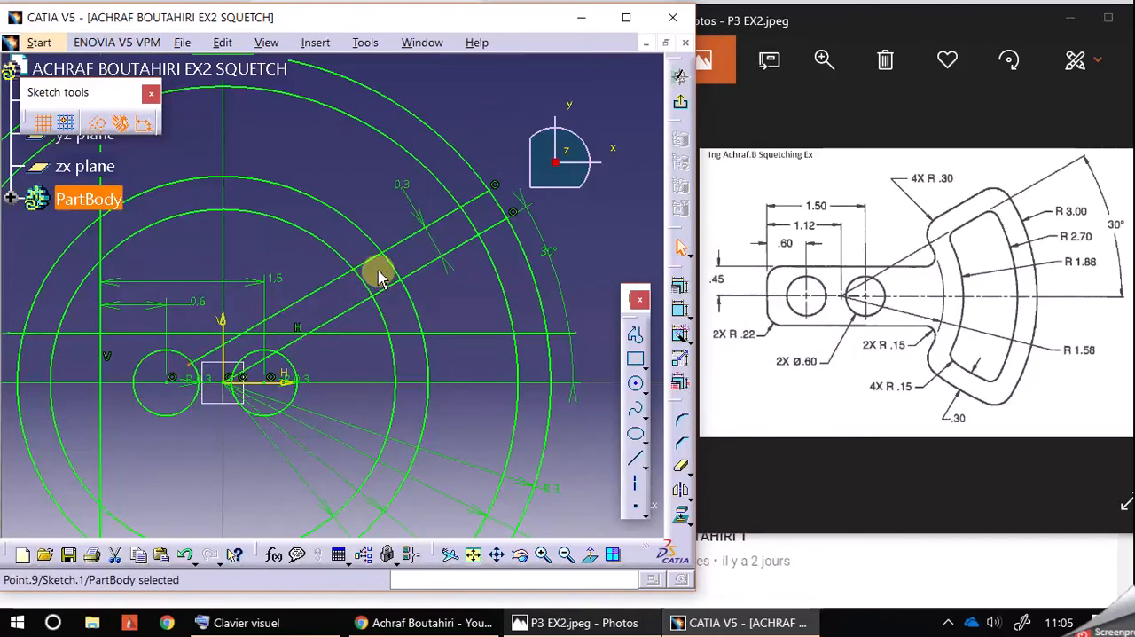
ctrl+click(362, 283)
click(307, 266)
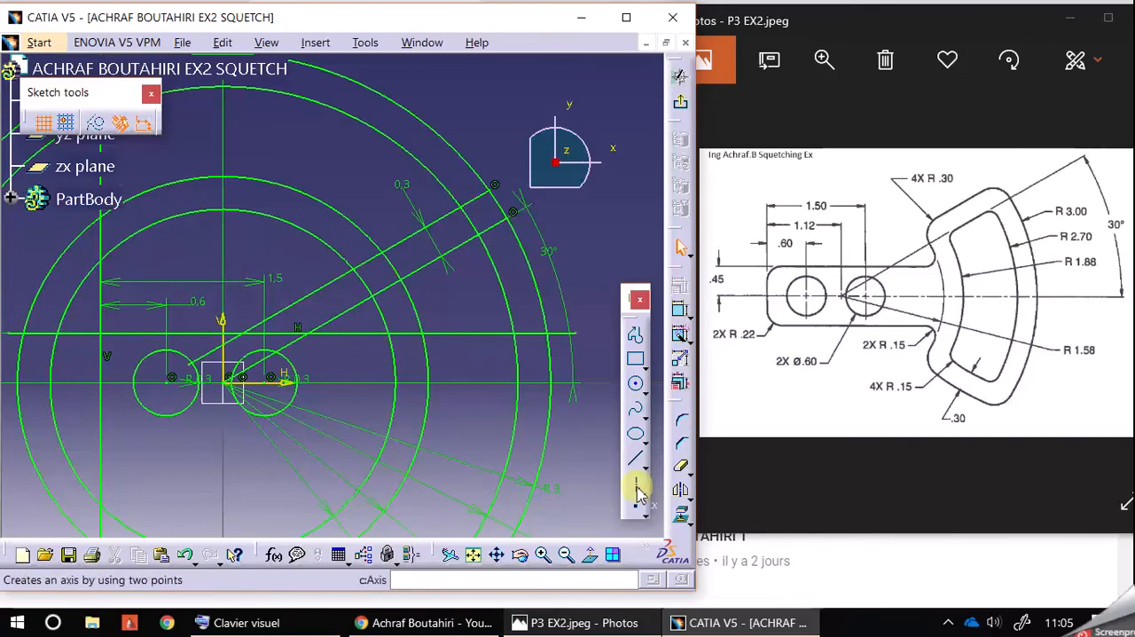
Step: Hide the dimensional and geometrical constraints of the sketch so that only the geometry is displayed
mouse_move(470, 126)
middle_down()
mouse_move(538, 124)
mouse_move(567, 144)
middle_up()
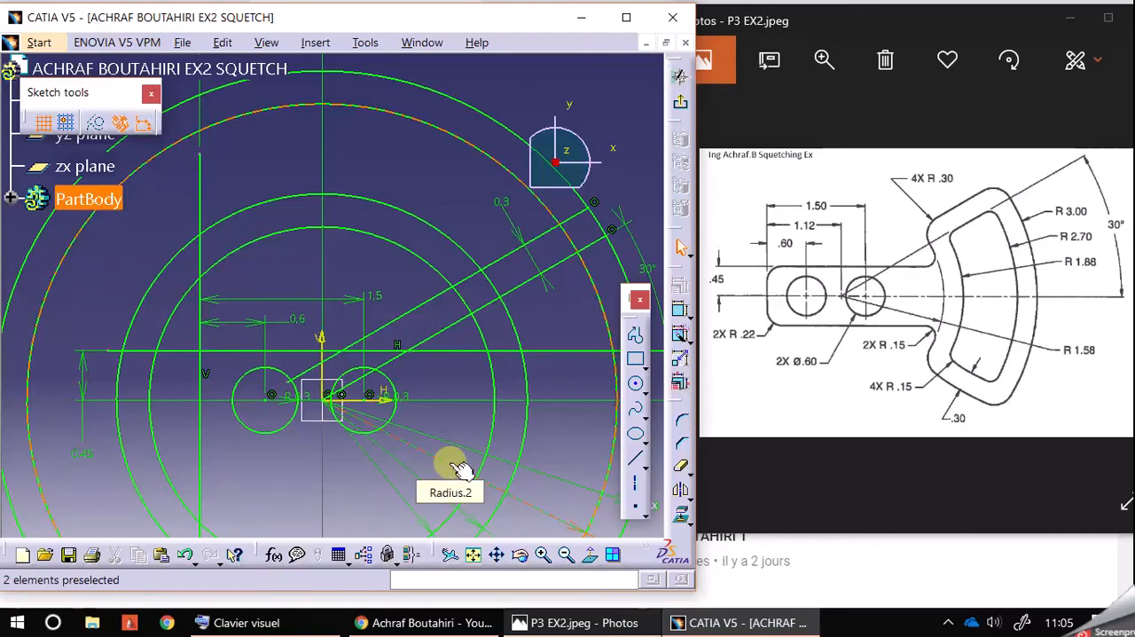
click(625, 17)
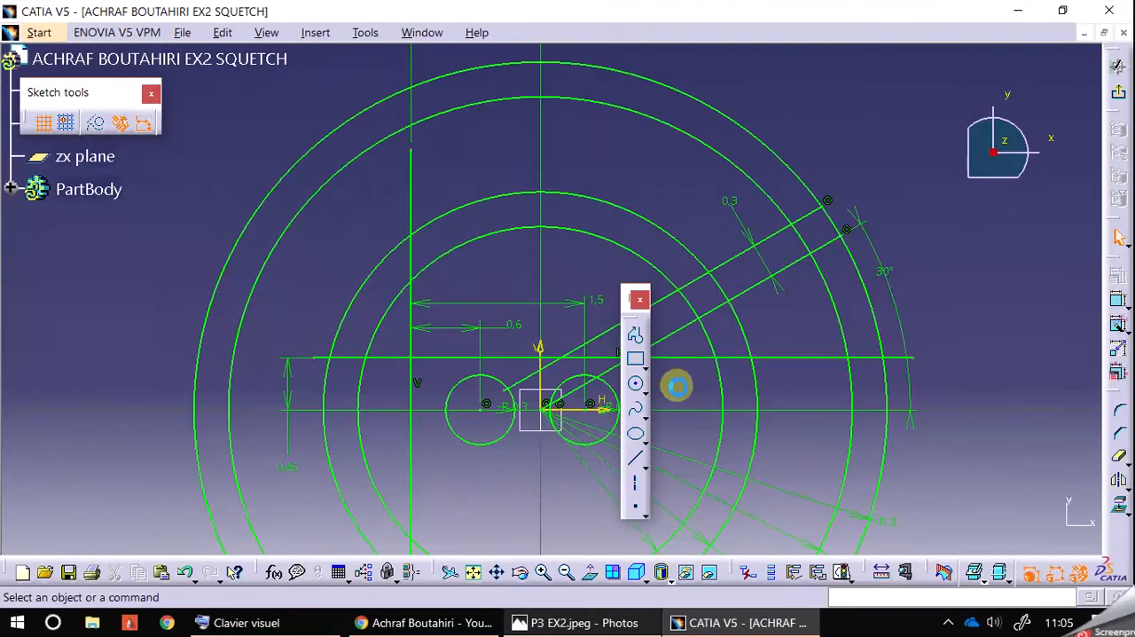
mouse_move(631, 302)
mouse_down()
mouse_move(987, 215)
mouse_move(1008, 222)
mouse_up()
click(1053, 575)
click(1028, 575)
click(1029, 575)
middle_drag(920, 185, 898, 118)
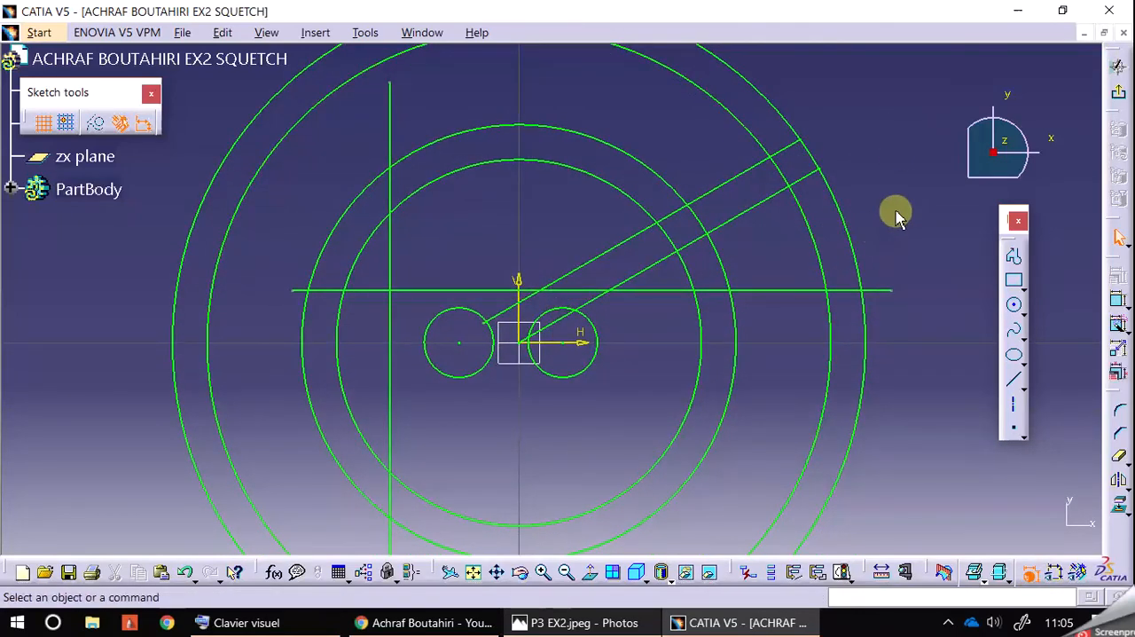
click(1061, 12)
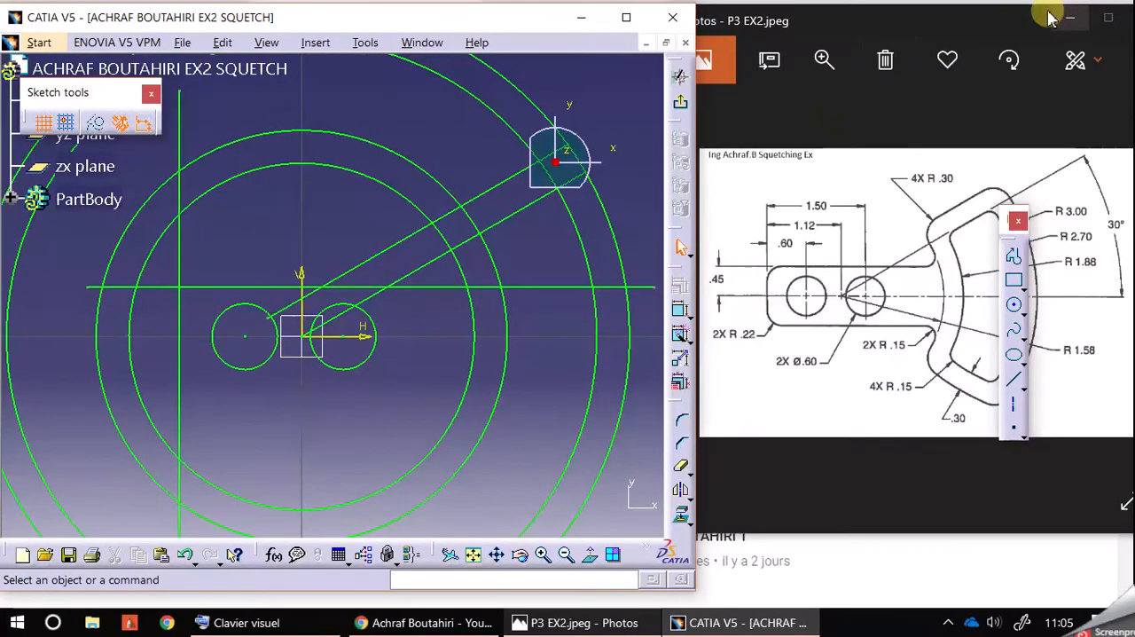
Step: Quick Trim the R 3 and R 2.7 circles to the arcs between the upper inclined line and the horizontal edge line
middle_drag(623, 277, 623, 298)
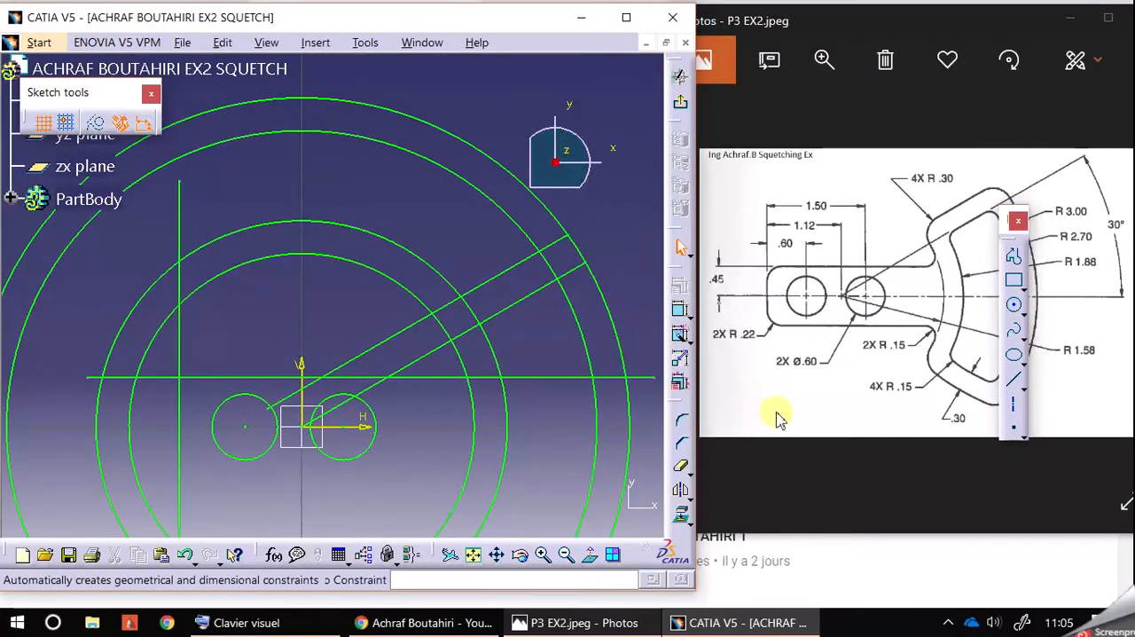
click(682, 471)
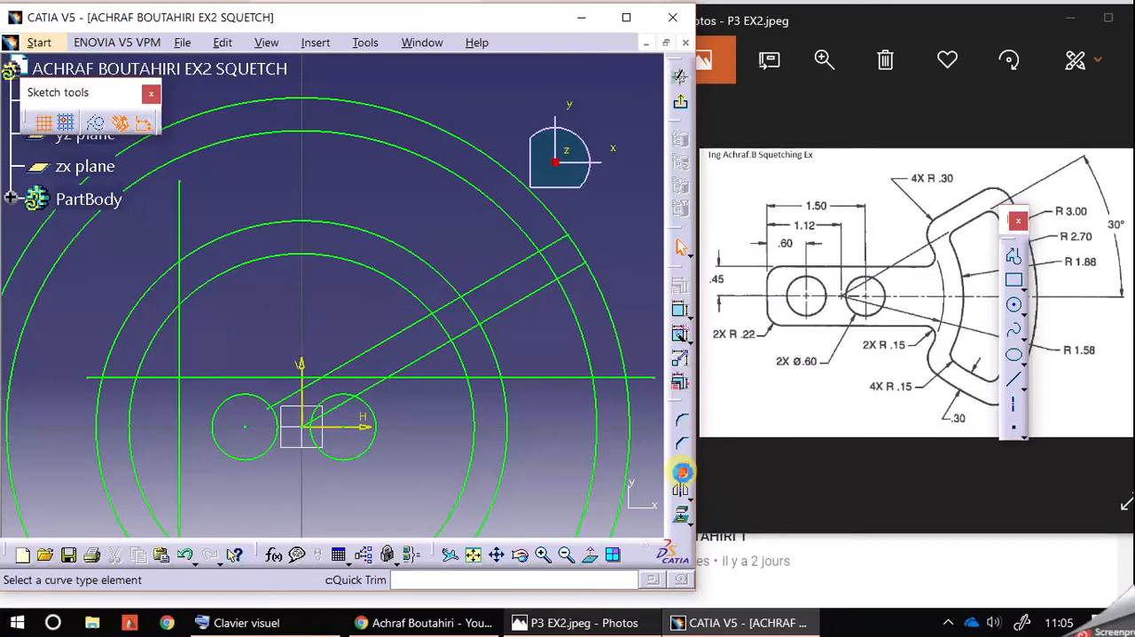
click(331, 107)
click(301, 134)
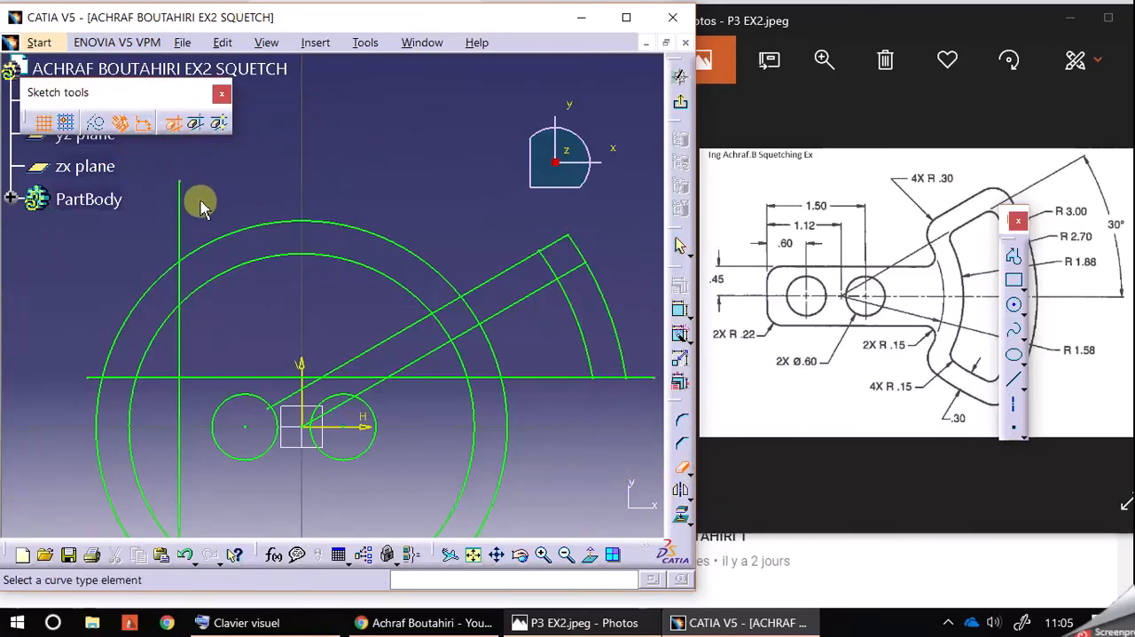
Step: Trim away the upper and left portions of the R 1.88 and R 1.58 circles and the vertical edge line's upper end
click(194, 250)
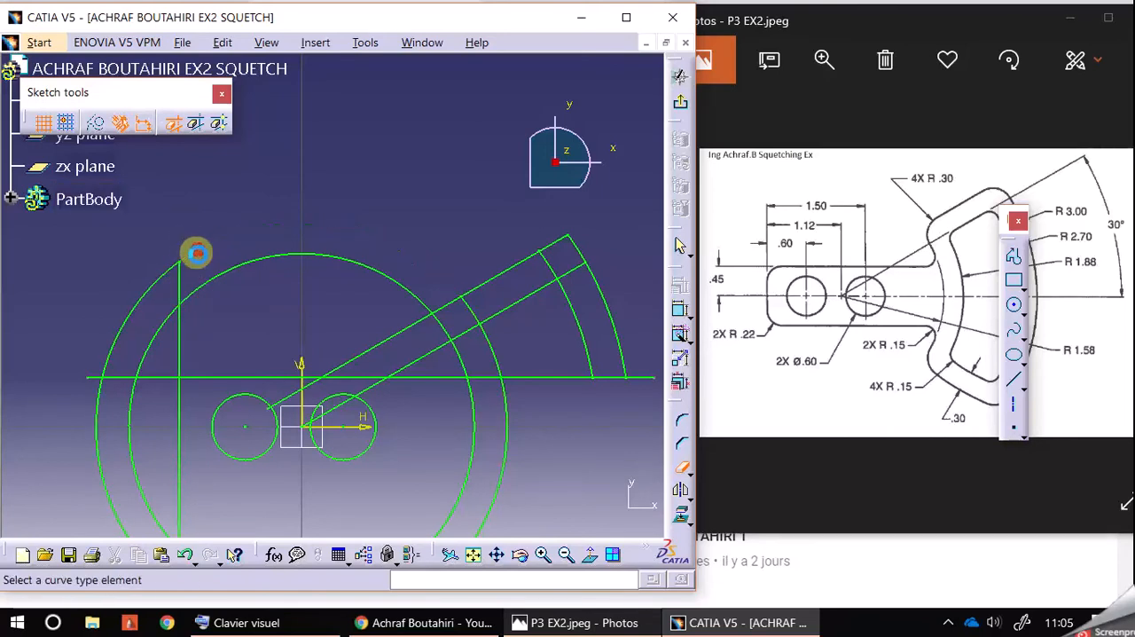
click(157, 293)
click(202, 292)
middle_drag(302, 260, 325, 174)
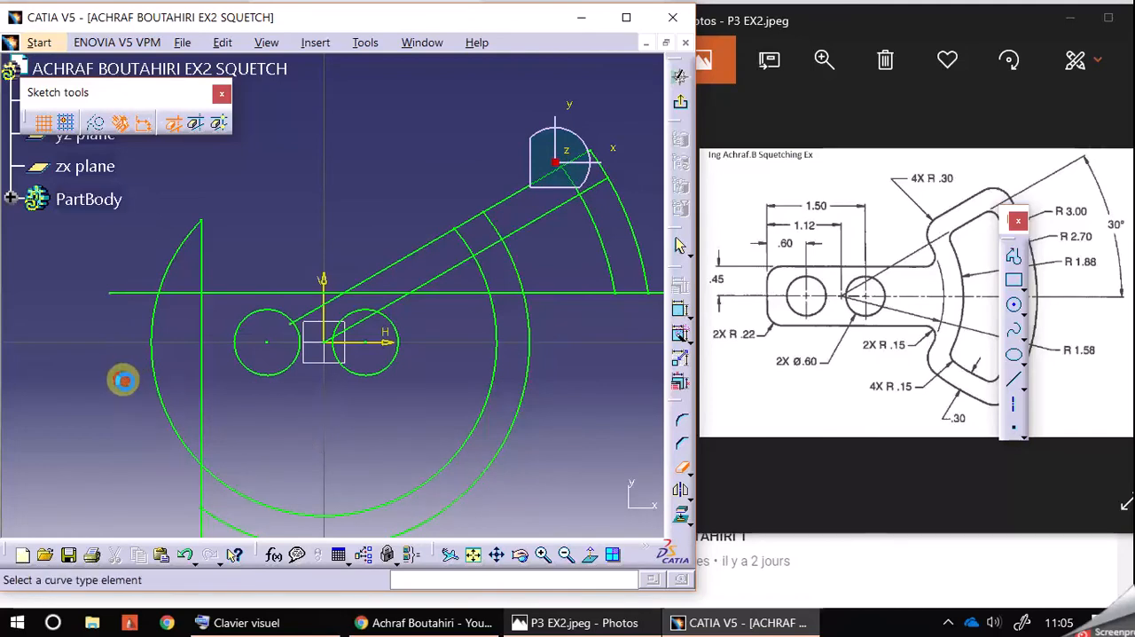
click(158, 391)
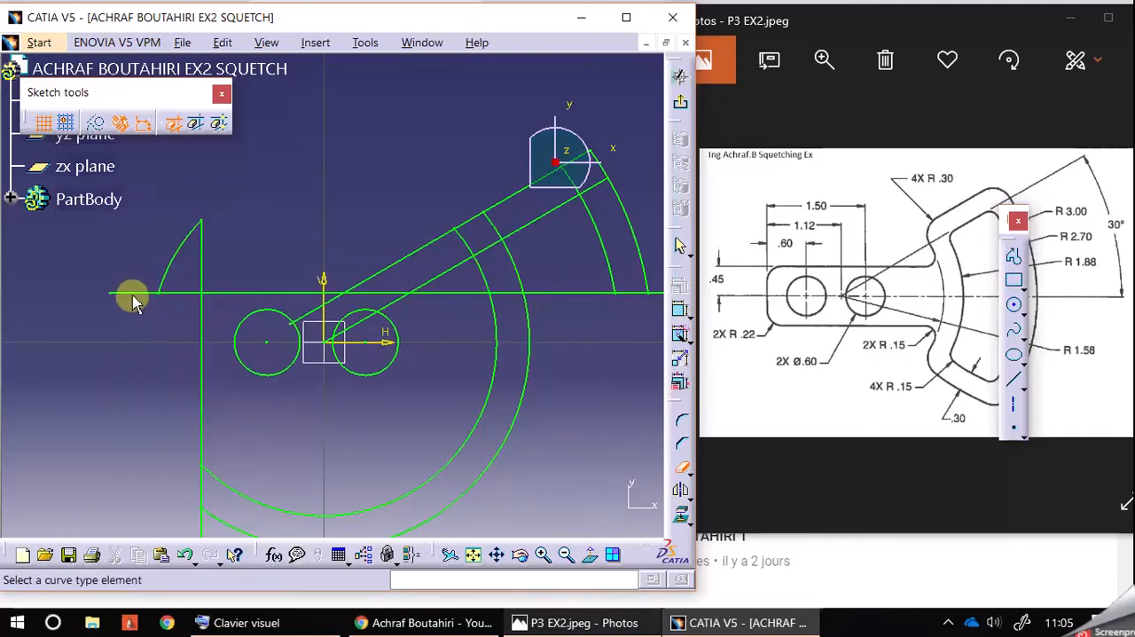
Step: Trim the horizontal and vertical edge lines back to their shared corner and remove the leftover arc outside it
click(133, 293)
click(171, 270)
click(174, 294)
click(203, 254)
Step: Trim away the portions of the R 1.88 and R 1.58 circles below the horizontal edge line
mouse_move(103, 416)
middle_down()
mouse_move(104, 359)
mouse_move(92, 381)
middle_up()
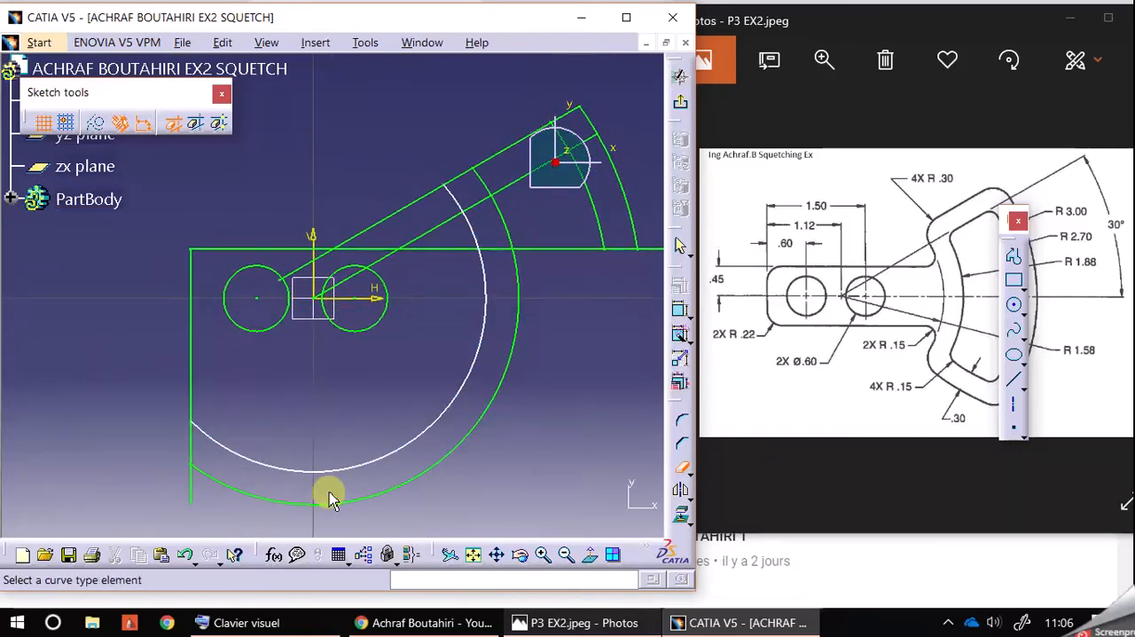
click(460, 444)
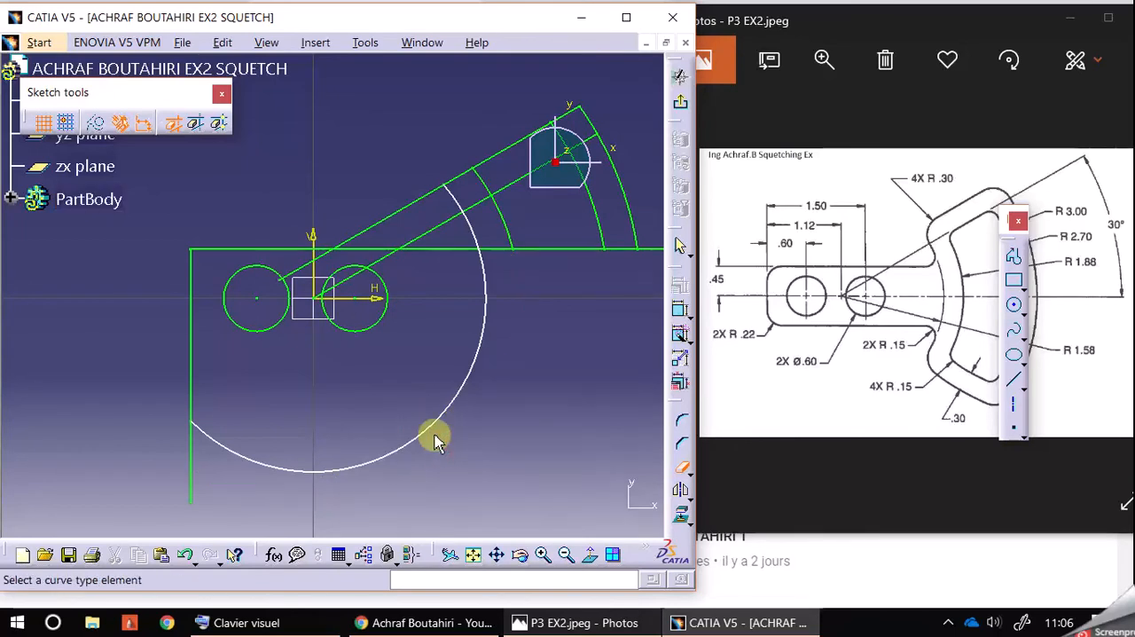
click(431, 432)
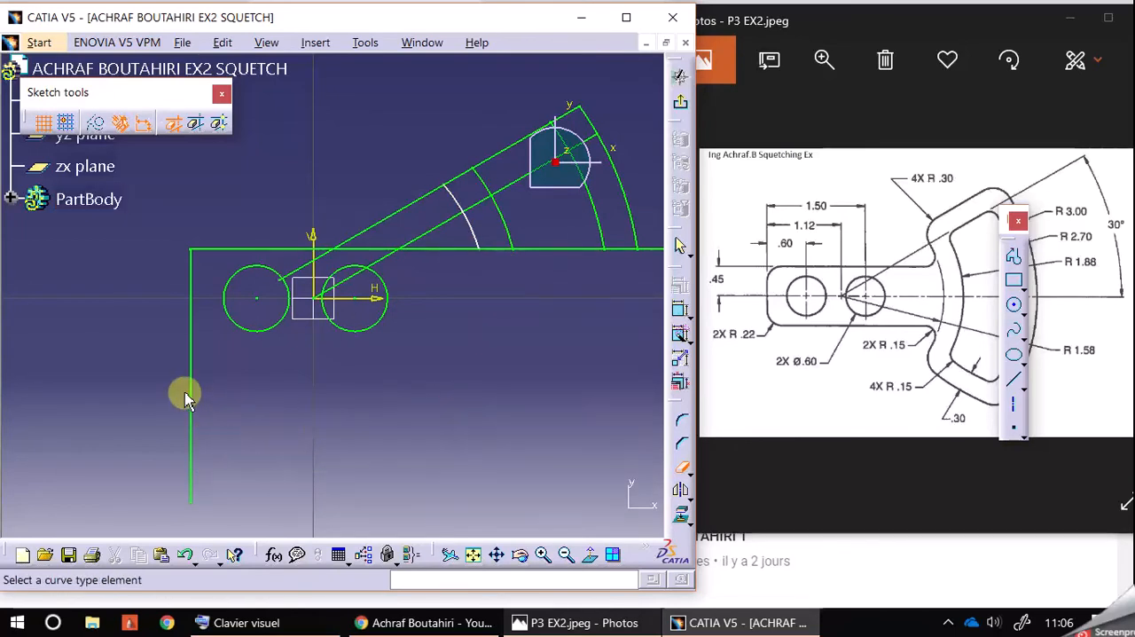
Step: Trim both inclined lines back to the R 1.58 arc, removing their portions towards the holes
mouse_move(271, 420)
middle_down()
mouse_move(222, 461)
mouse_move(268, 447)
mouse_move(278, 423)
mouse_move(256, 400)
middle_up()
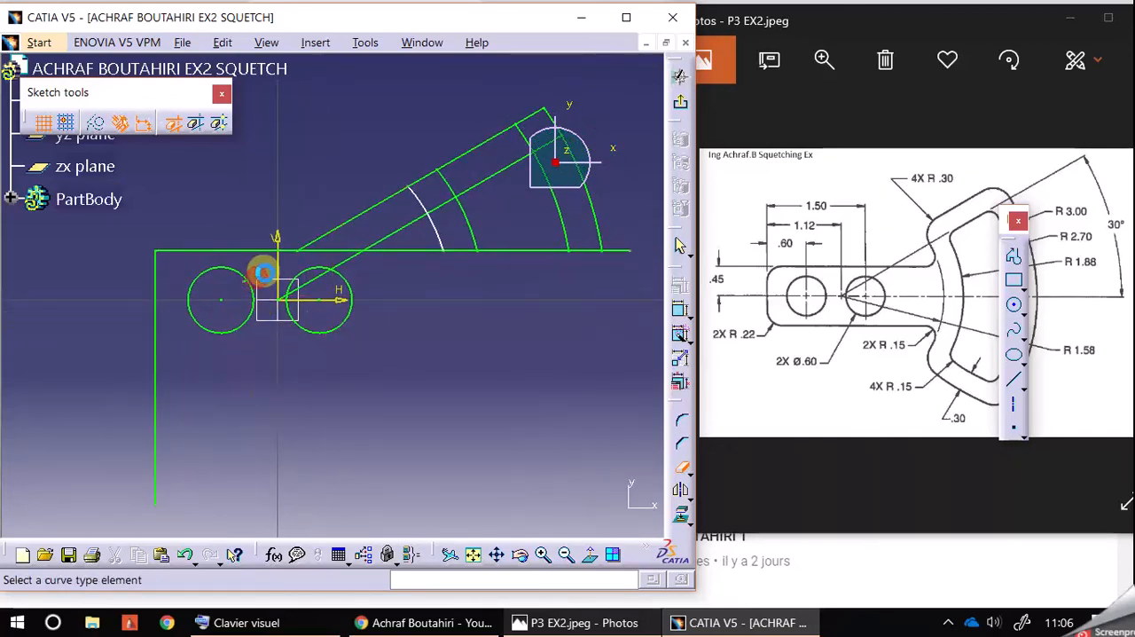
click(338, 229)
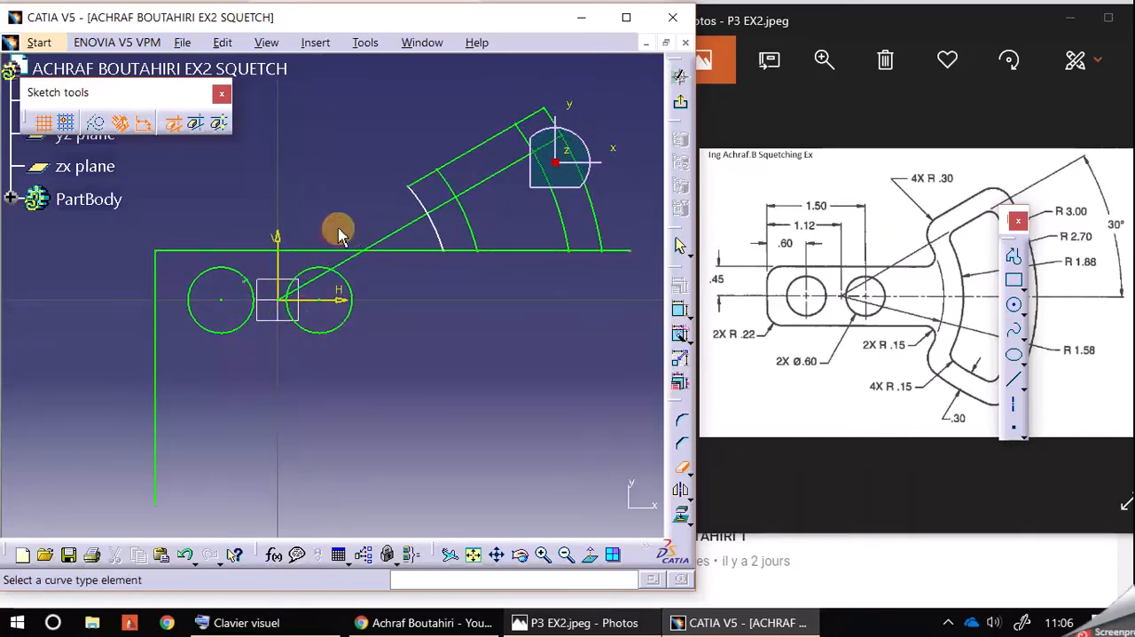
click(382, 239)
click(340, 263)
click(316, 279)
click(289, 300)
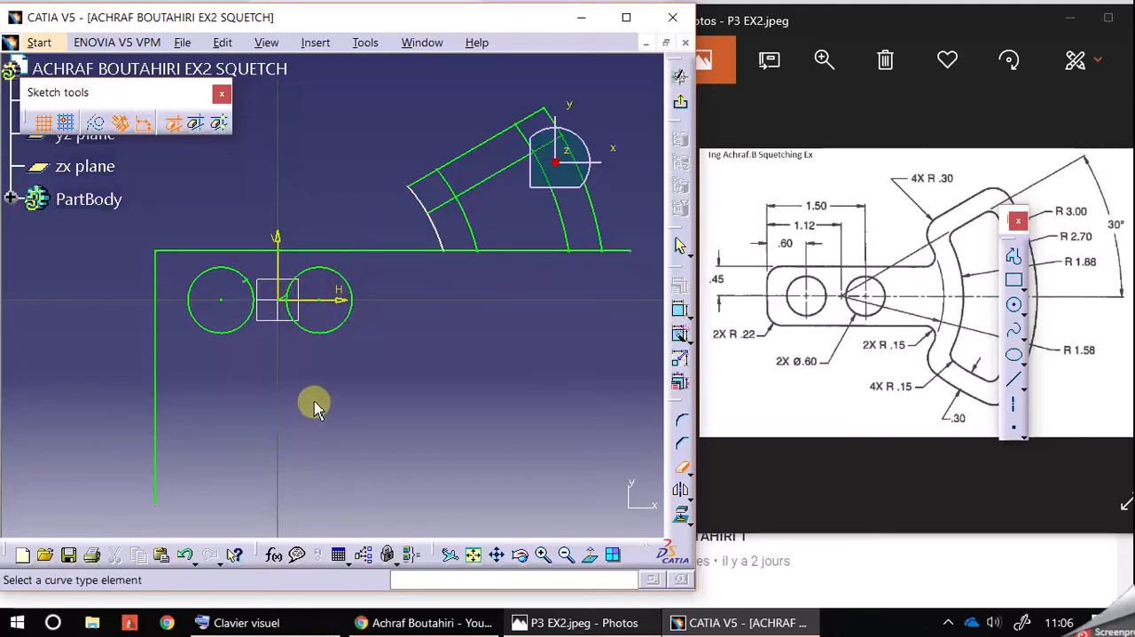
Step: Trim away the small leftover pieces of the inclined lines near the origin and inside the hole farther from the sector
click(541, 555)
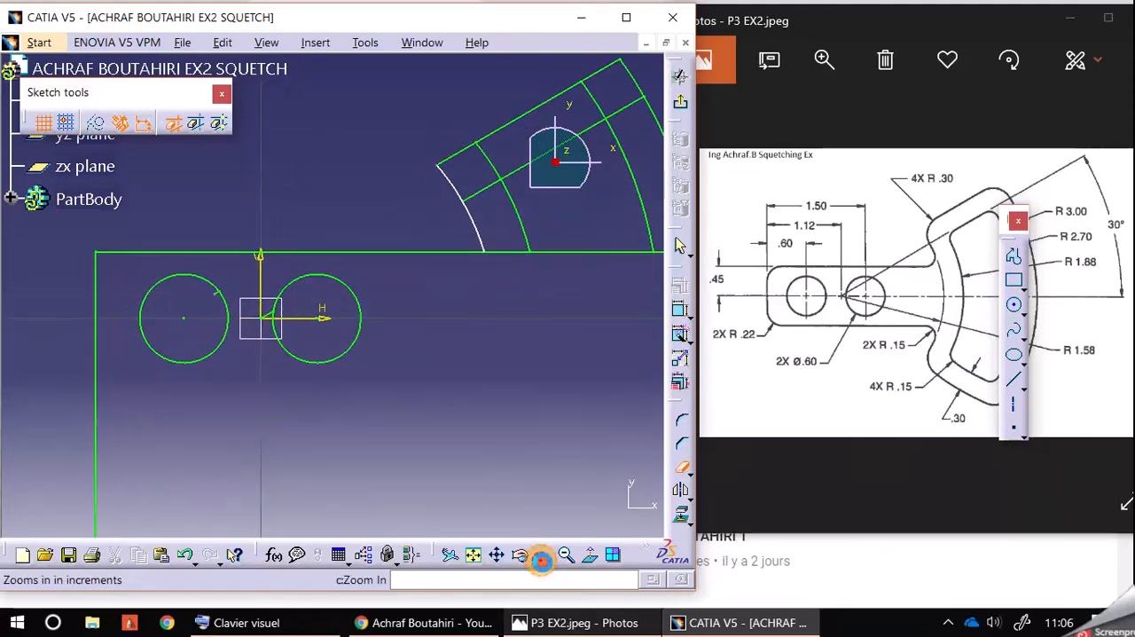
click(228, 322)
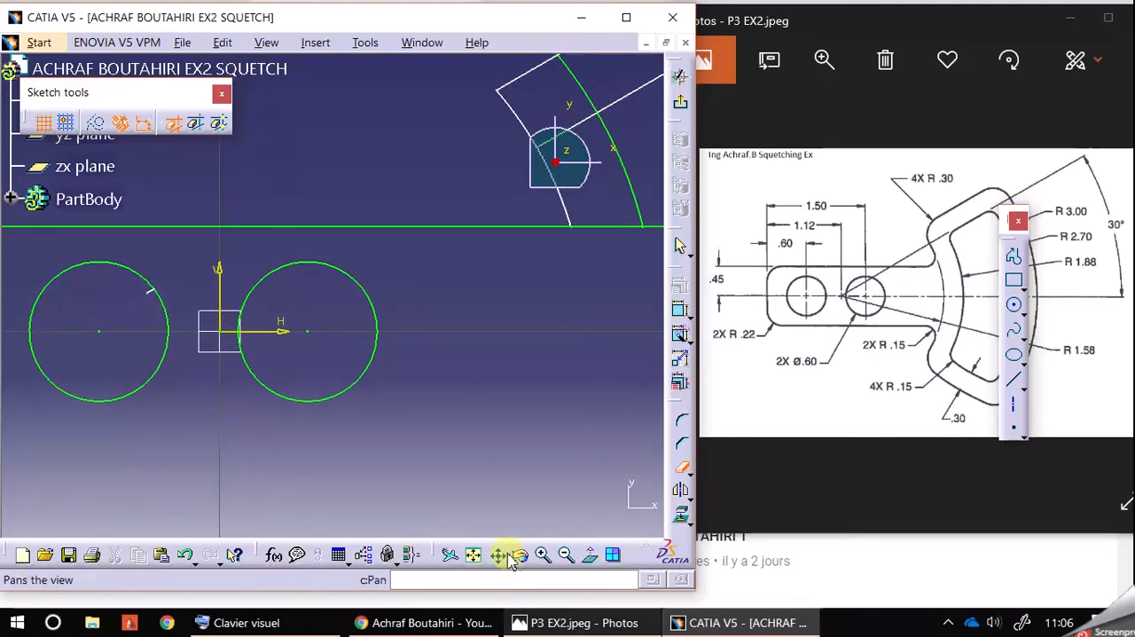
click(542, 554)
middle_drag(239, 395, 491, 399)
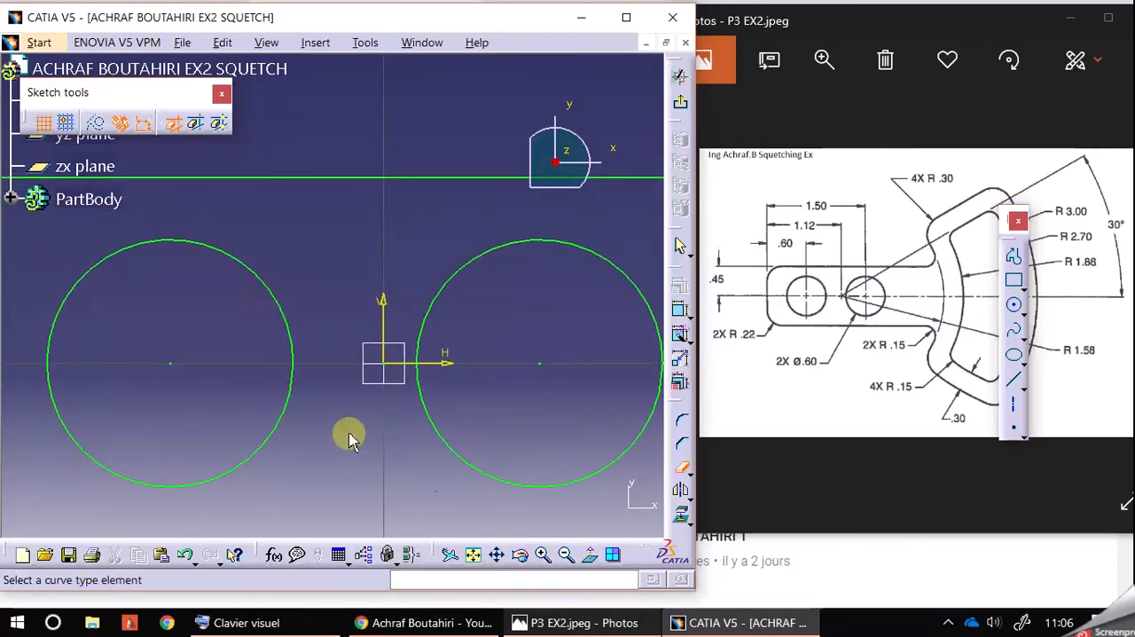
Step: Trim the lower inclined line and the R 1.88 and R 2.70 arcs back to the corners of the sector's inner cutout
click(565, 556)
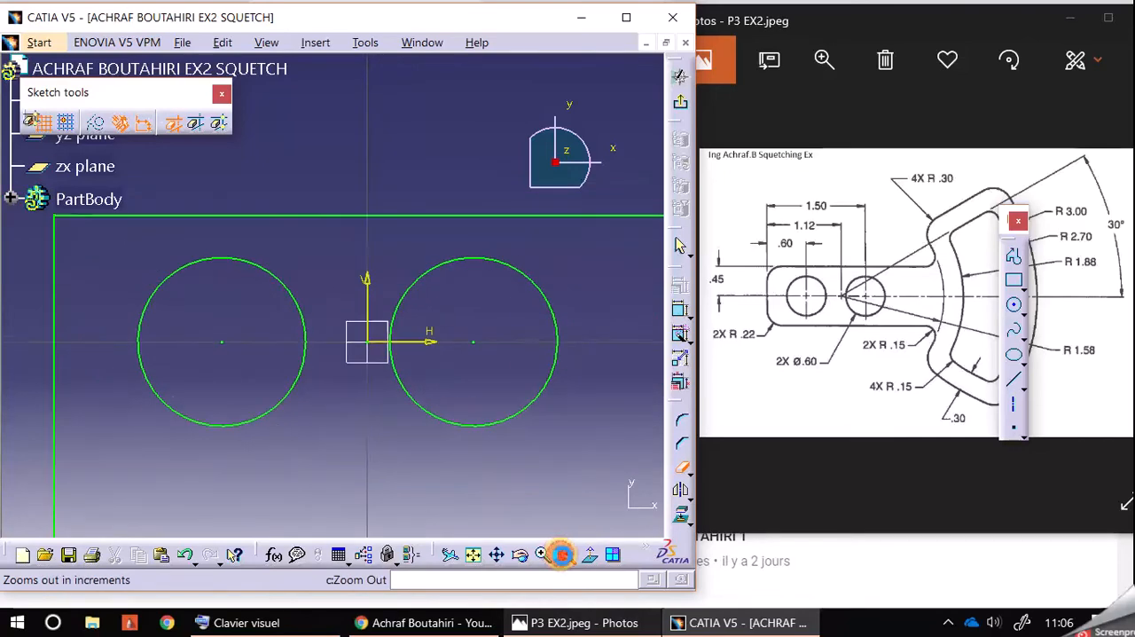
click(562, 554)
click(562, 554)
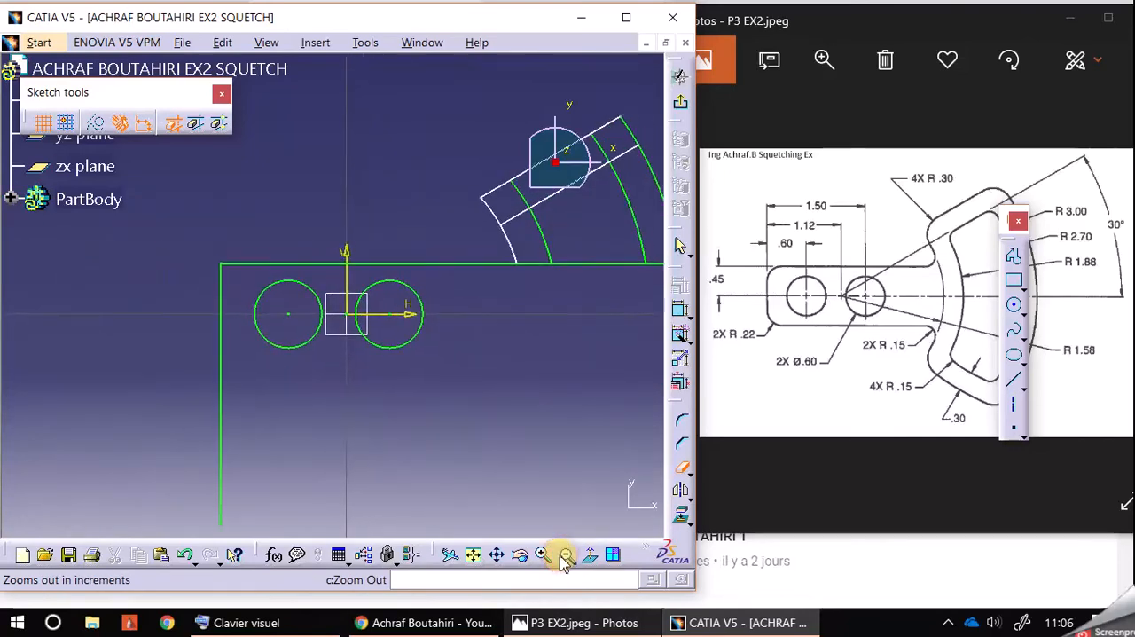
middle_drag(534, 416, 492, 463)
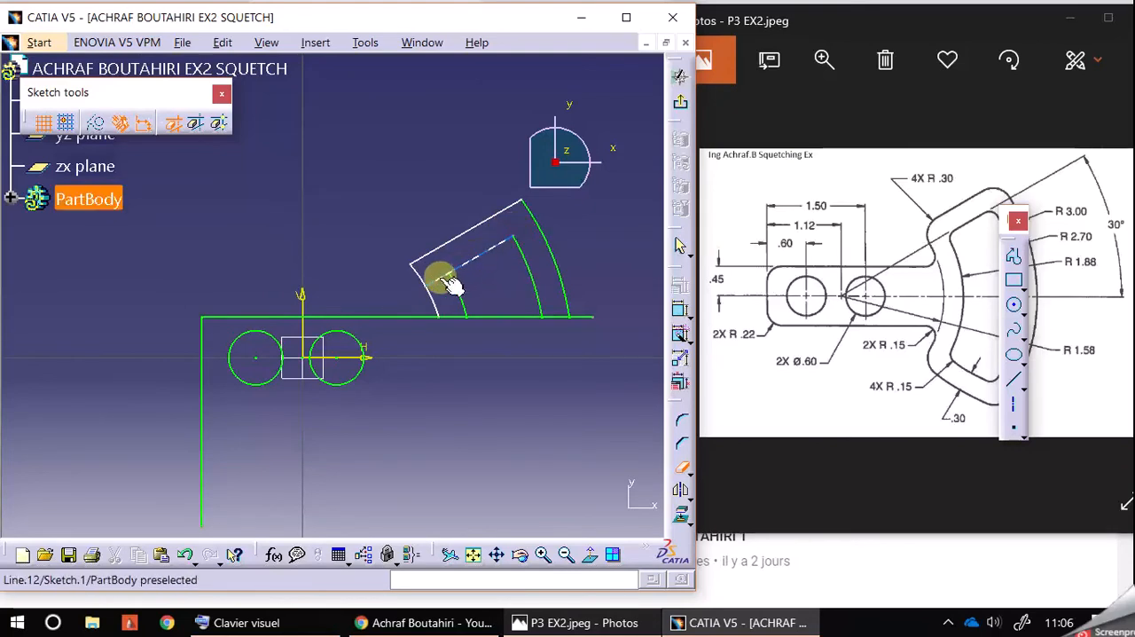
click(444, 276)
middle_drag(504, 433, 458, 436)
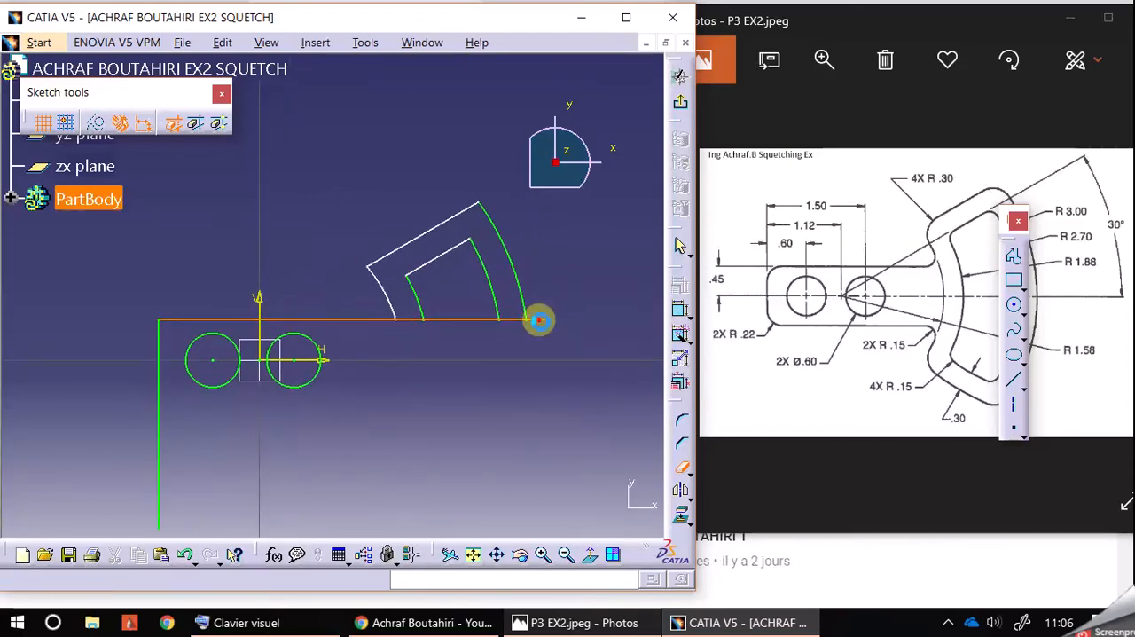
Step: Trim away the portions of the horizontal edge line that cross the sector beyond the R 1.58 arc
click(478, 319)
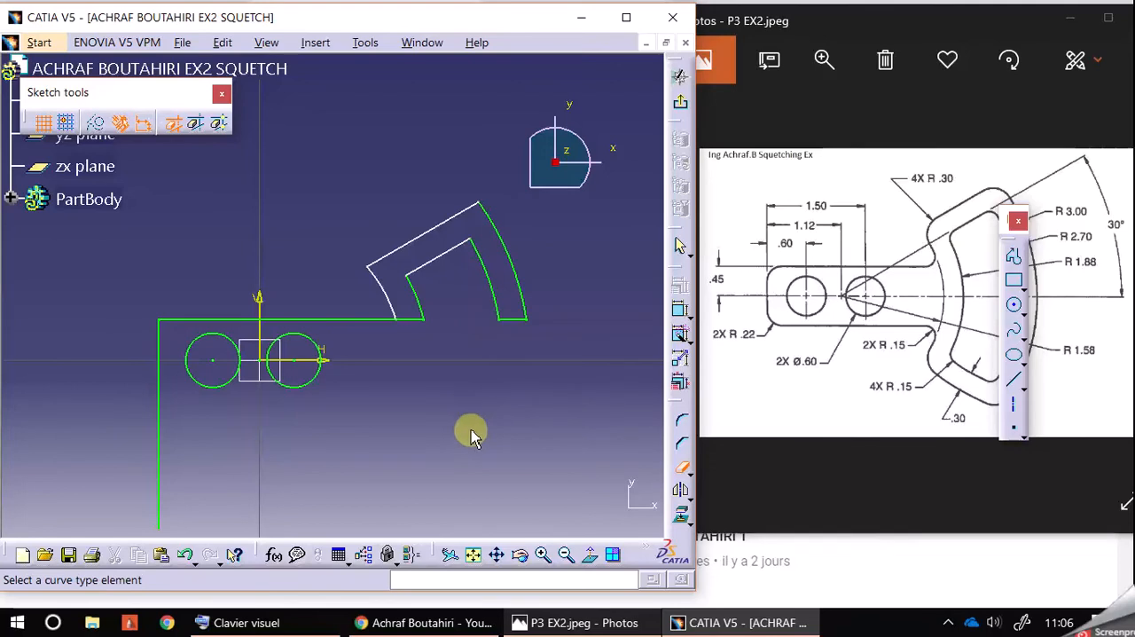
click(416, 320)
click(512, 319)
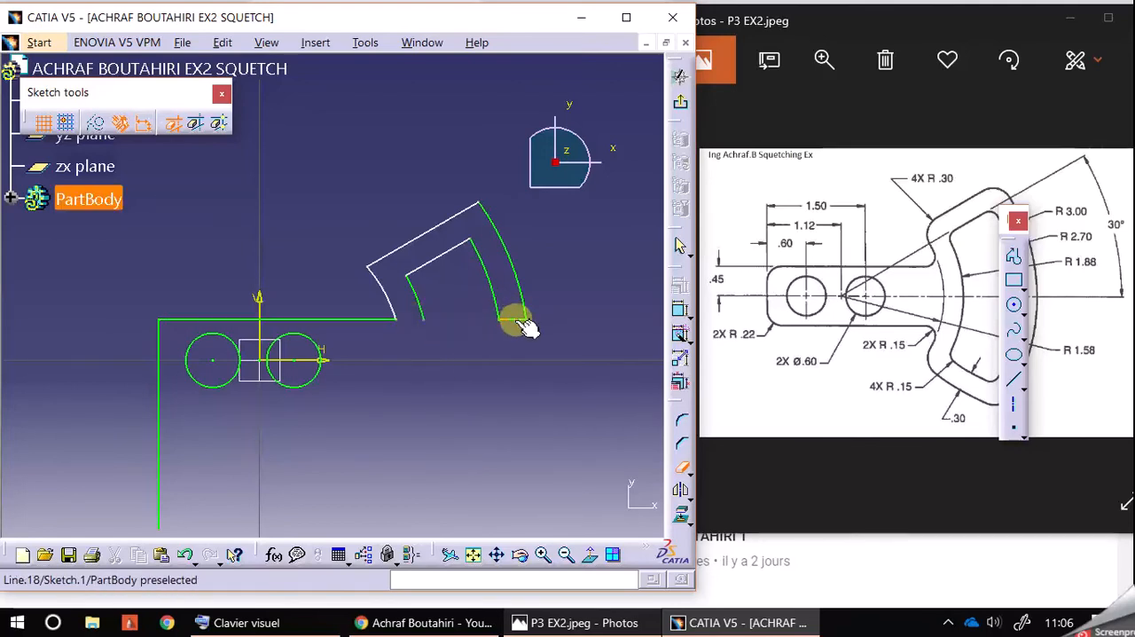
middle_drag(477, 460, 474, 432)
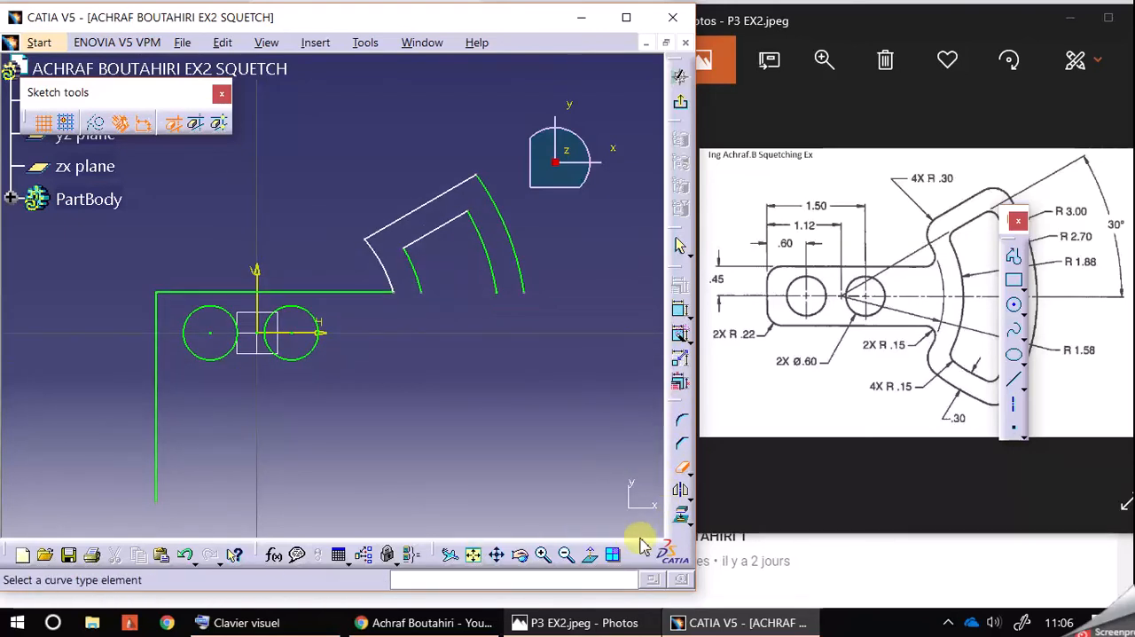
Step: Float the sketch operations toolbar over the drawing area, leave the trim command and maximize the CATIA window
drag(680, 406, 625, 351)
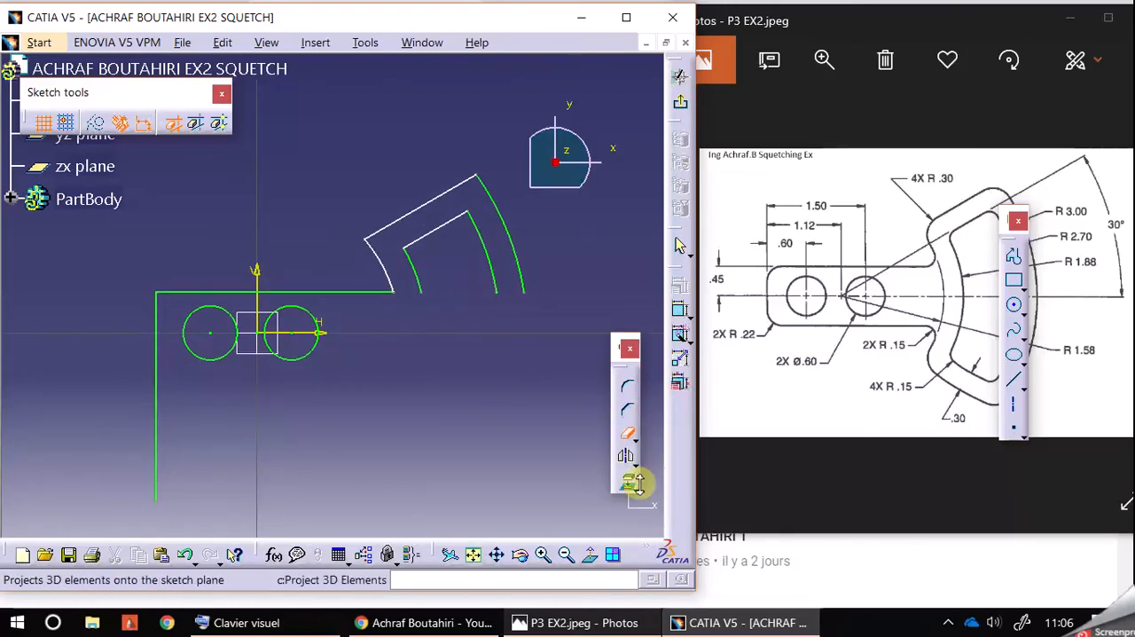
click(627, 434)
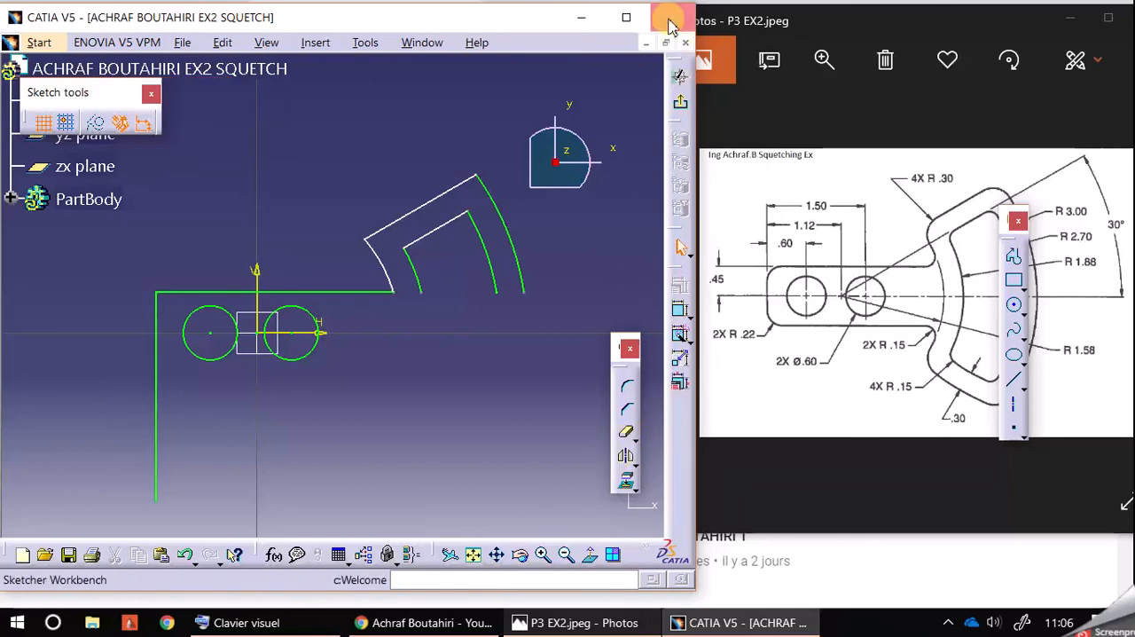
click(627, 20)
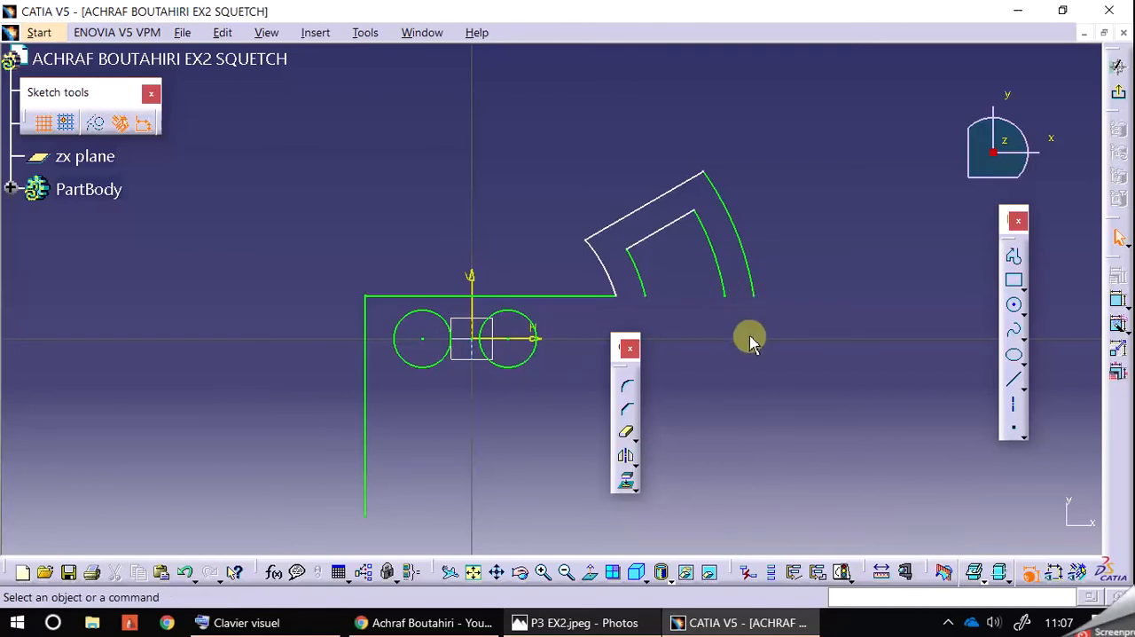
Step: Undo the trims back to the full construction circles and the untrimmed edge and inclined lines
click(183, 572)
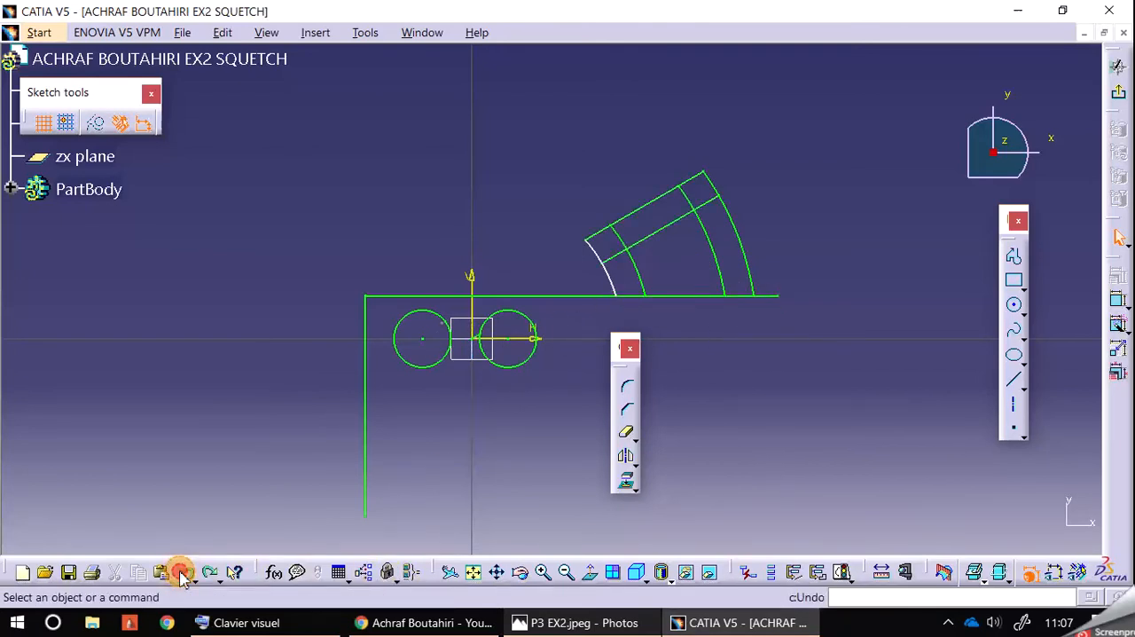
click(183, 573)
click(183, 573)
click(183, 572)
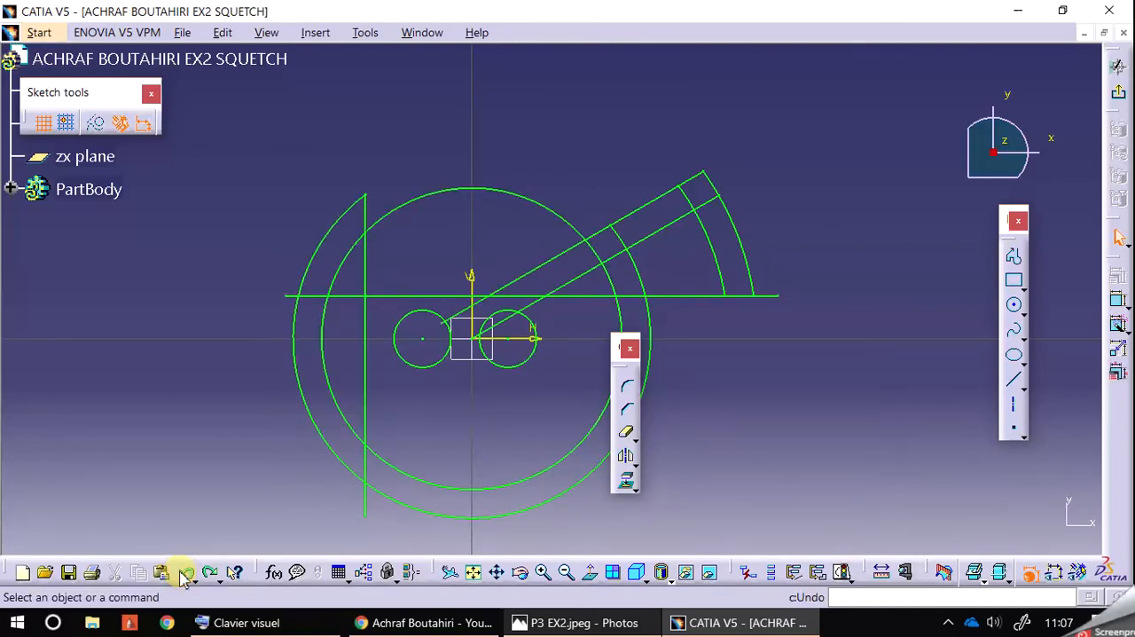
click(183, 573)
click(183, 573)
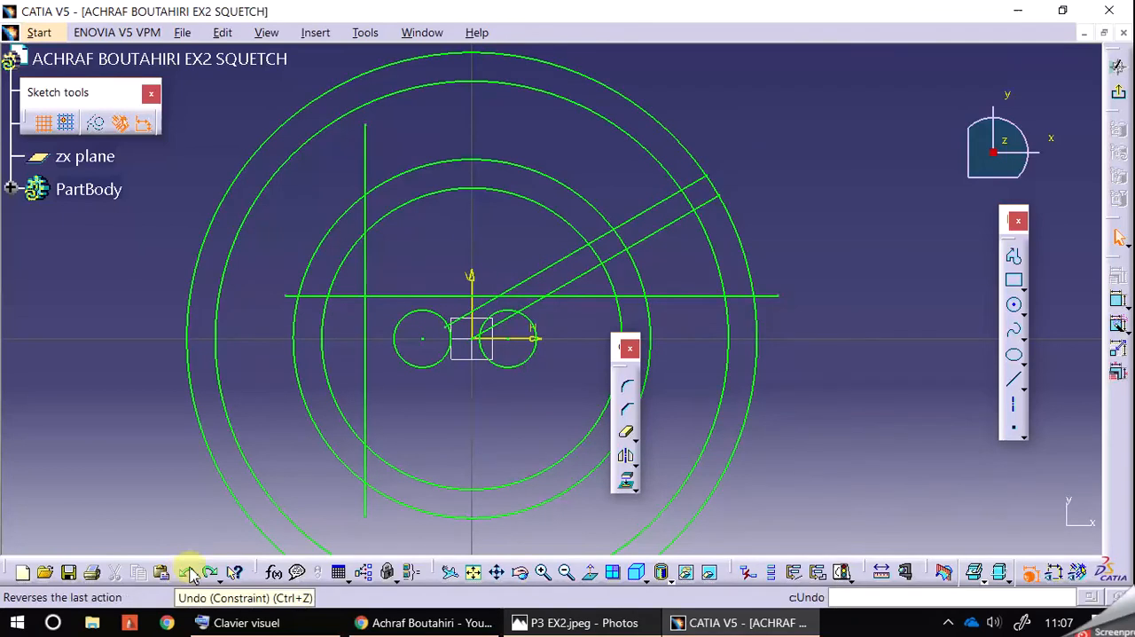
Step: Draw a horizontal axis line about 8 mm long through the origin, extending past the R 3.00 circle on both sides
click(860, 221)
middle_drag(917, 382, 892, 322)
click(1015, 407)
click(106, 284)
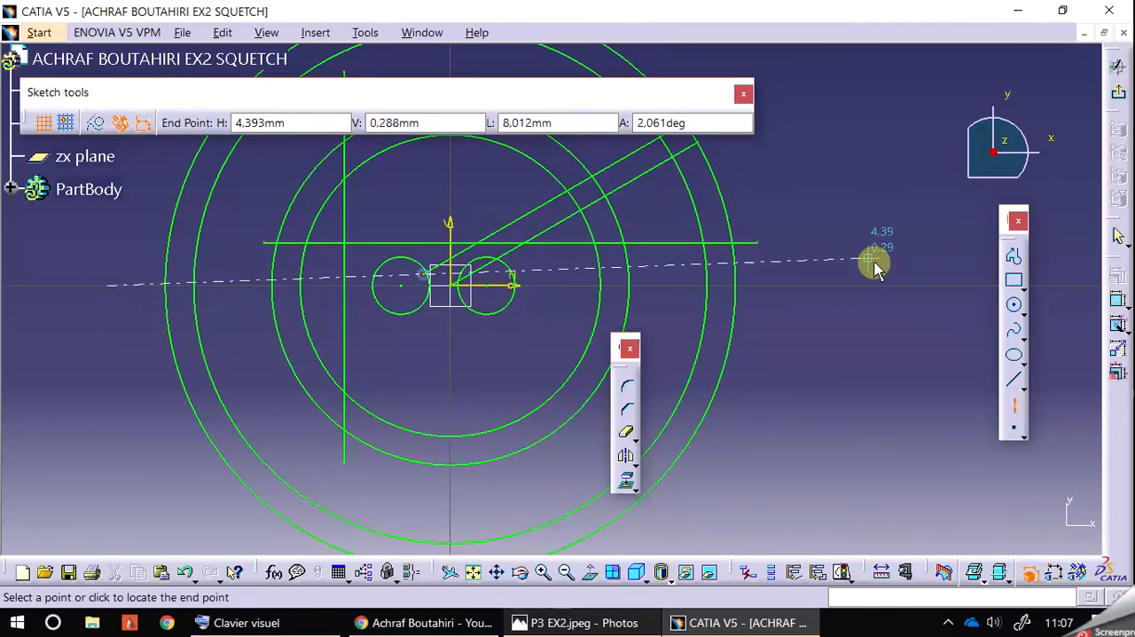
click(886, 285)
Step: Trim the four concentric circles below the horizontal axis, working from the sector side
middle_drag(893, 361, 898, 384)
drag(618, 357, 898, 386)
click(904, 466)
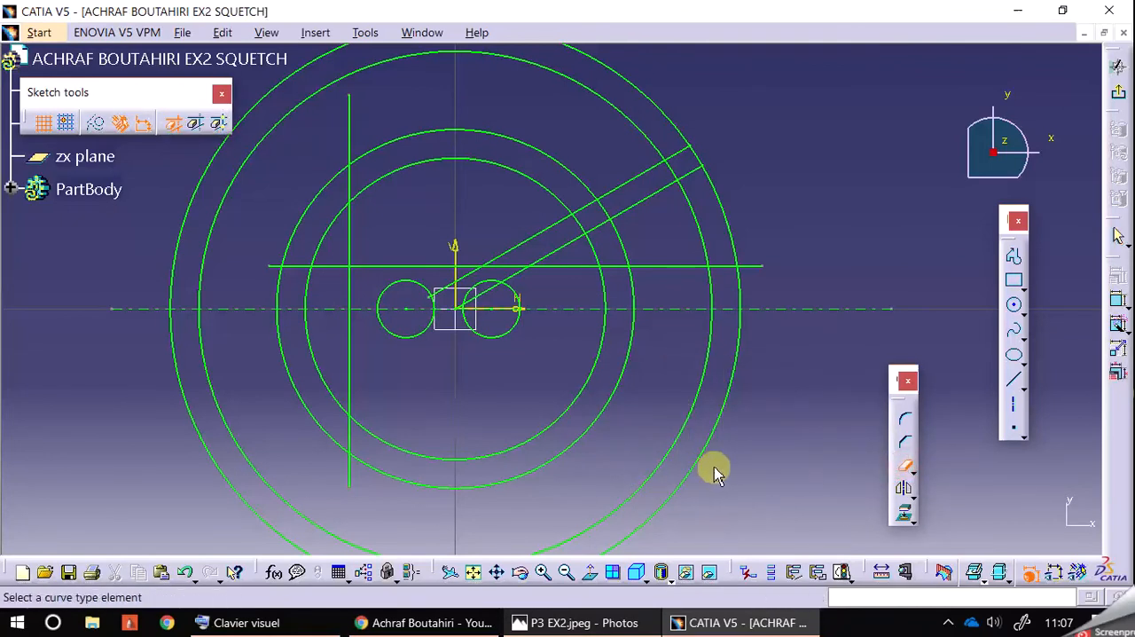
click(699, 460)
click(678, 453)
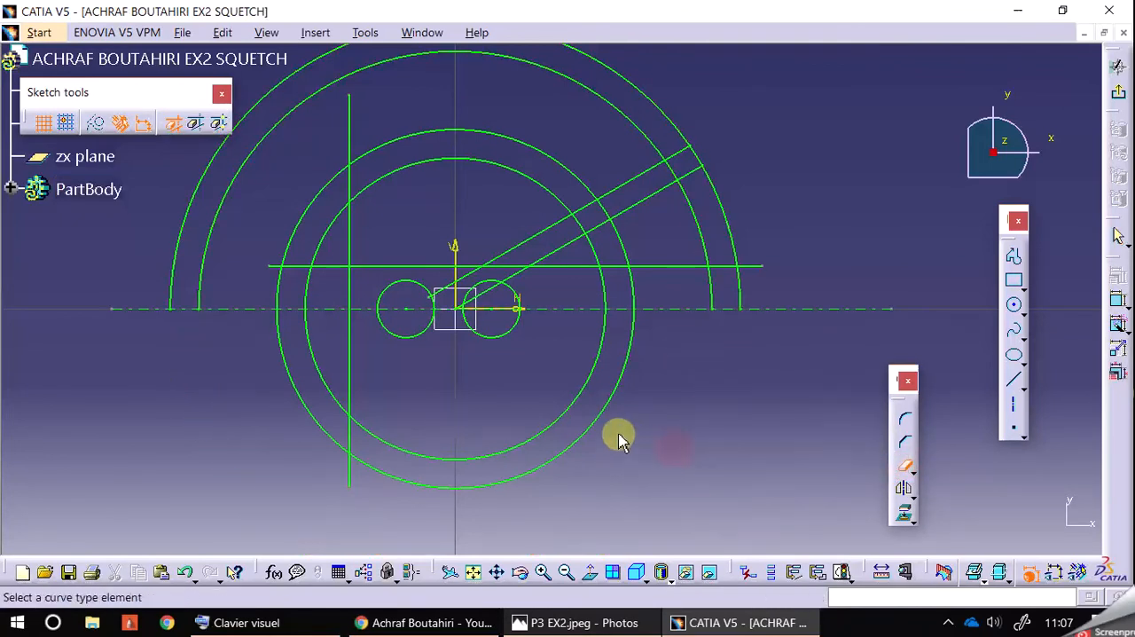
click(589, 429)
click(575, 420)
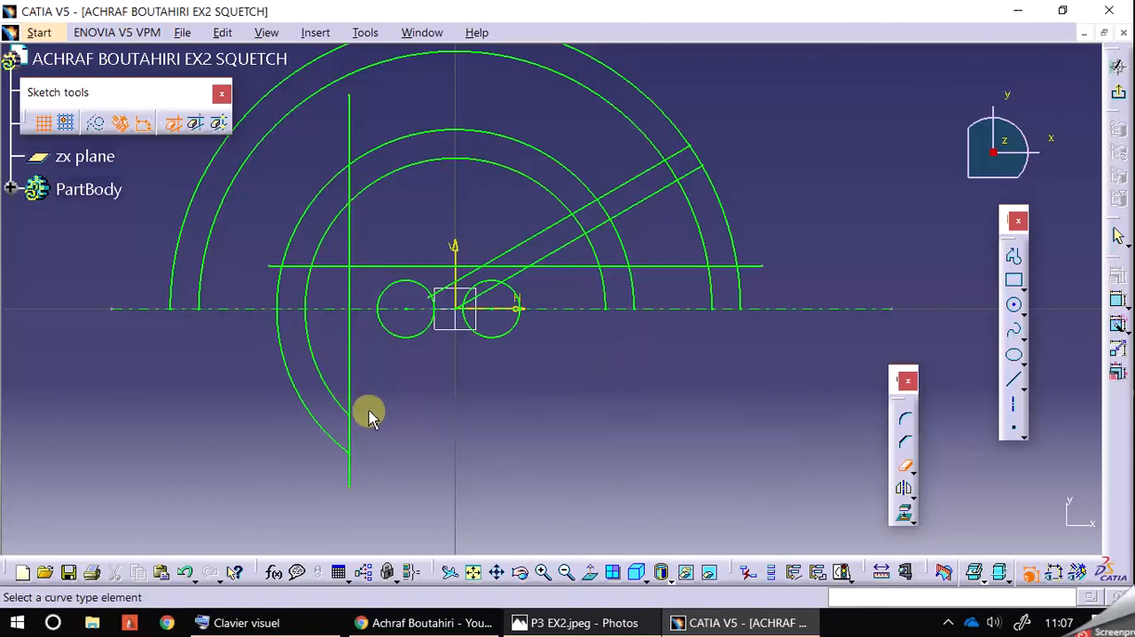
Step: Trim away everything still below the axis: the vertical edge line, the remaining arcs and the lower halves of both holes
click(352, 396)
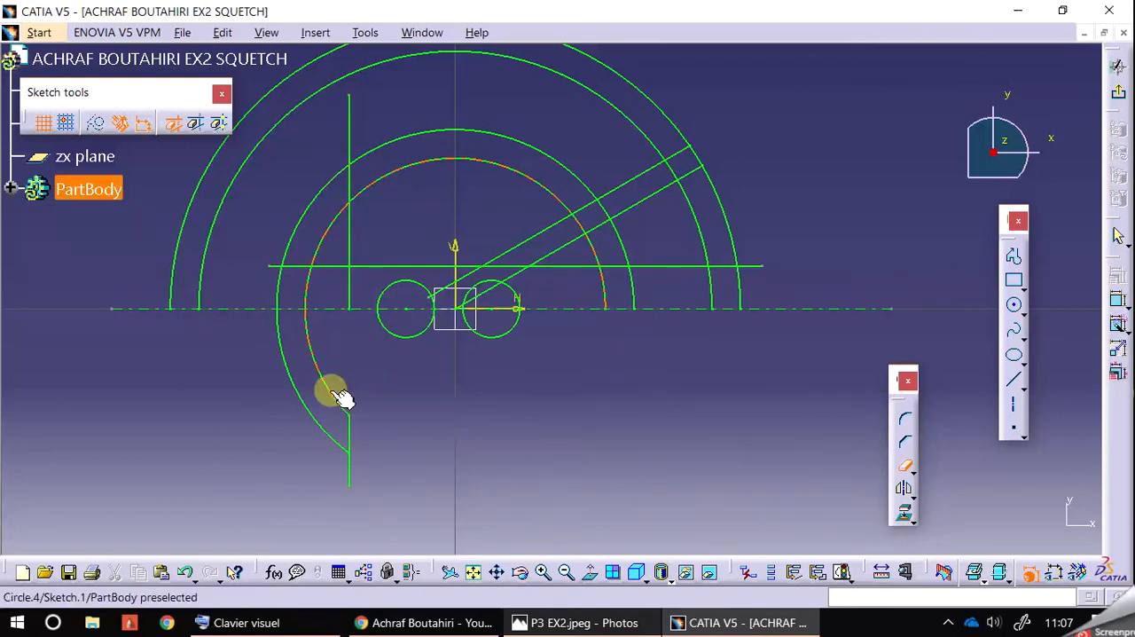
click(305, 395)
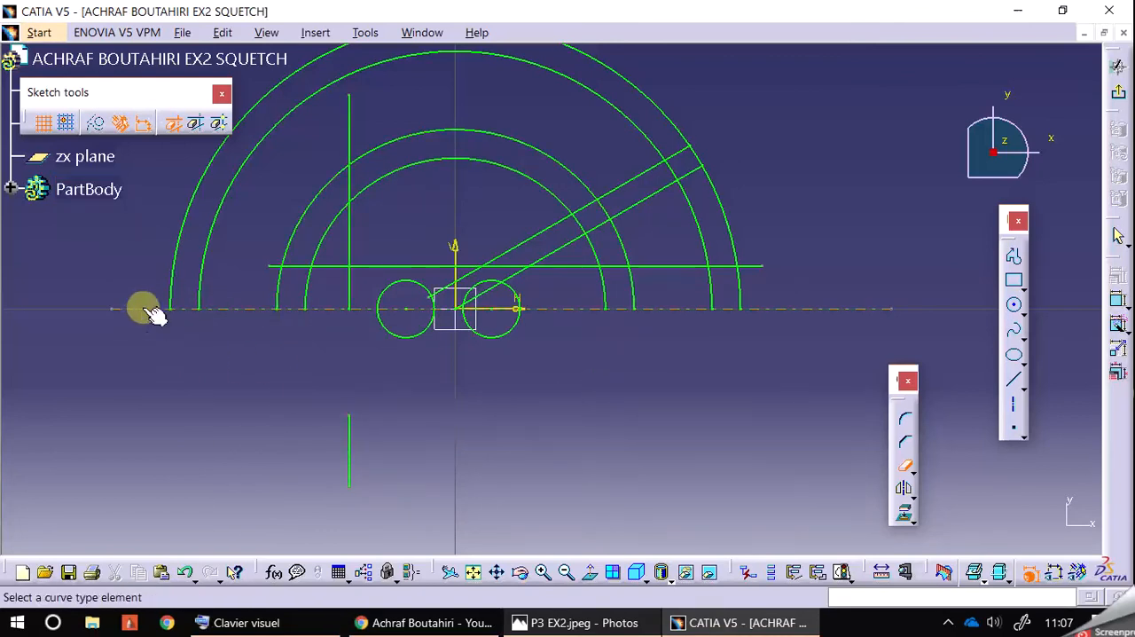
click(349, 454)
click(404, 339)
click(508, 336)
mouse_move(573, 362)
middle_down()
mouse_move(577, 417)
mouse_move(578, 375)
middle_up()
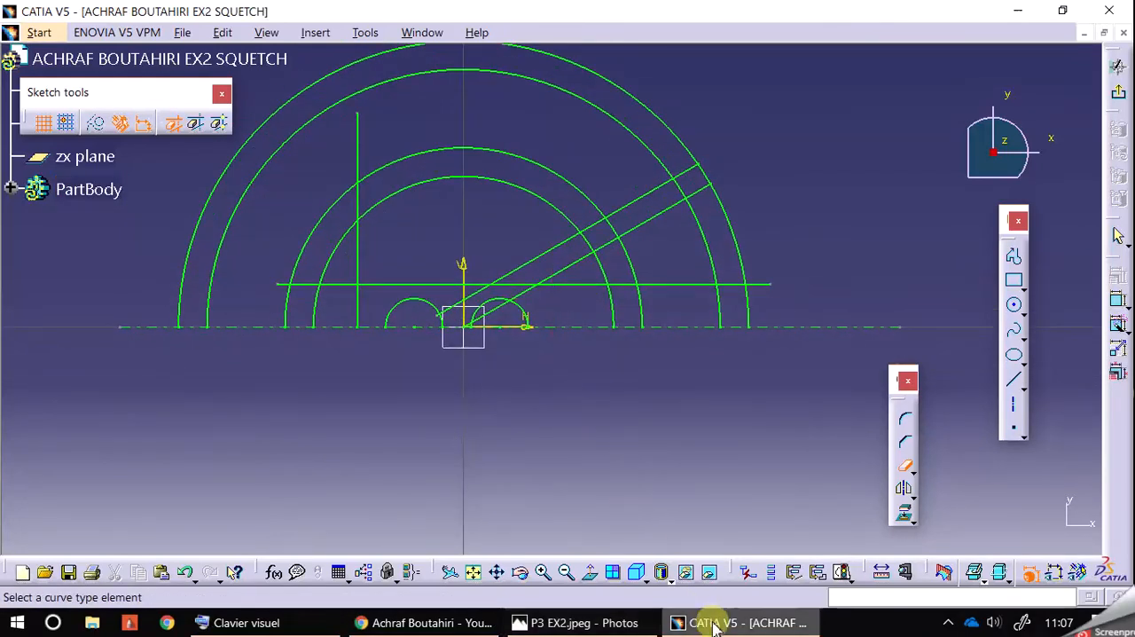
Step: Check the P3 EX2.jpeg drawing and trim the horizontal edge line back to the R 1.58 arc
click(601, 620)
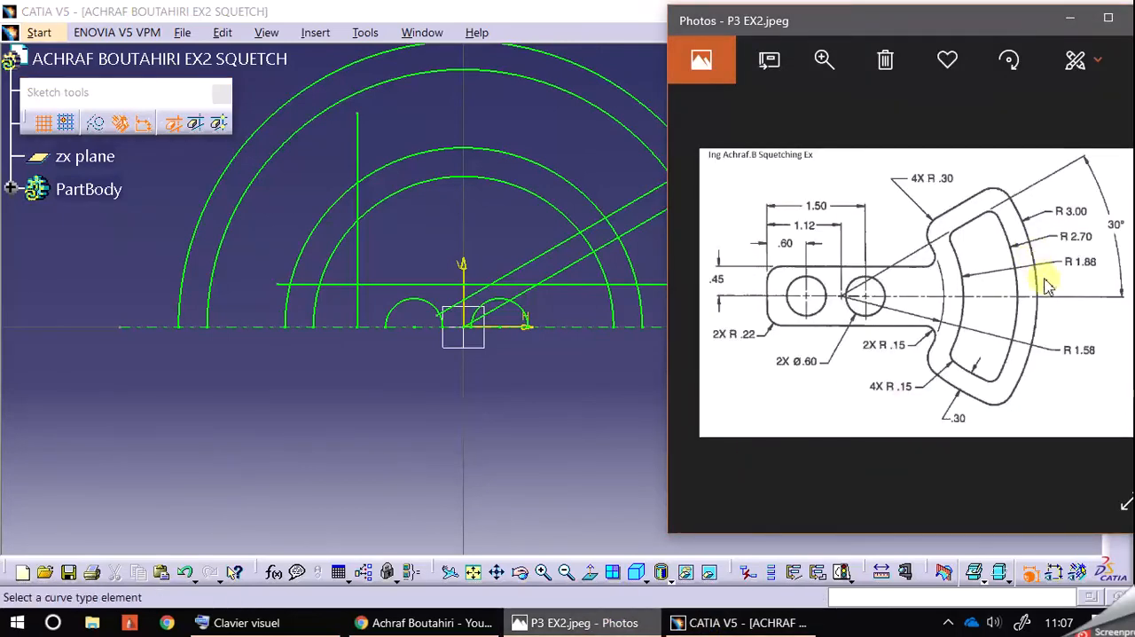
click(572, 396)
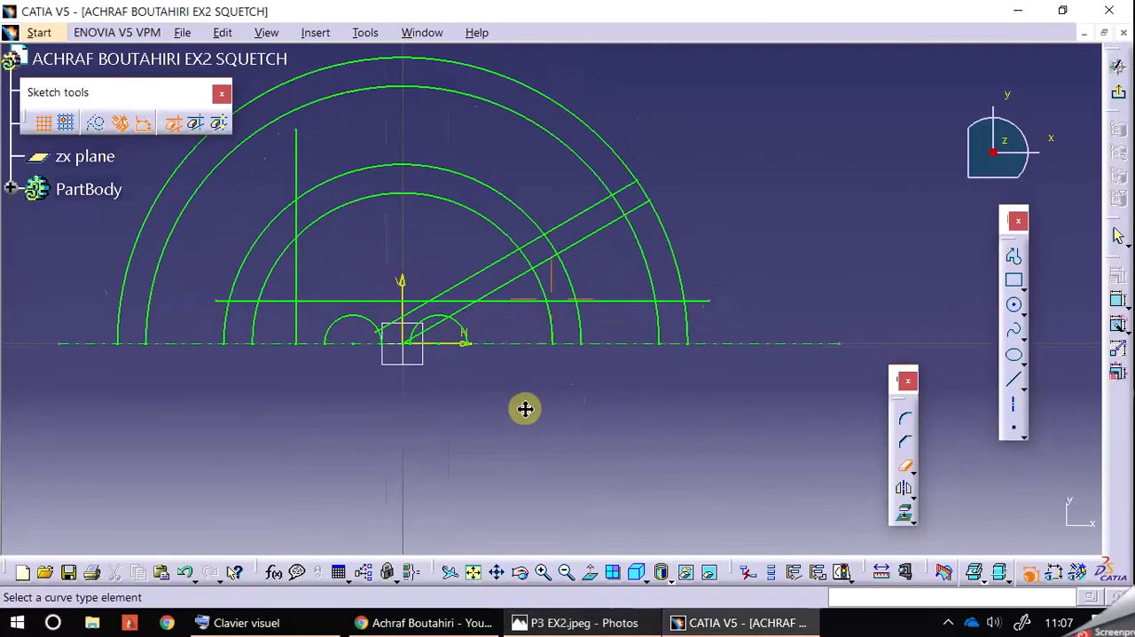
click(617, 306)
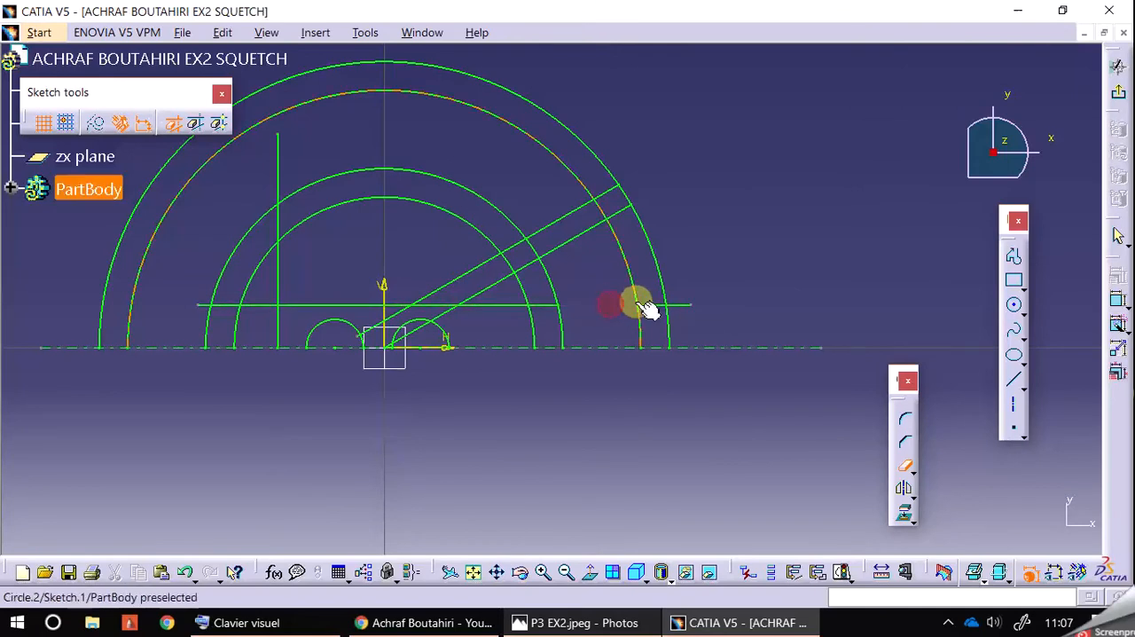
click(543, 305)
click(673, 306)
Step: Trim all four concentric arcs back to the upper inclined line, removing their portions above the holes
click(592, 146)
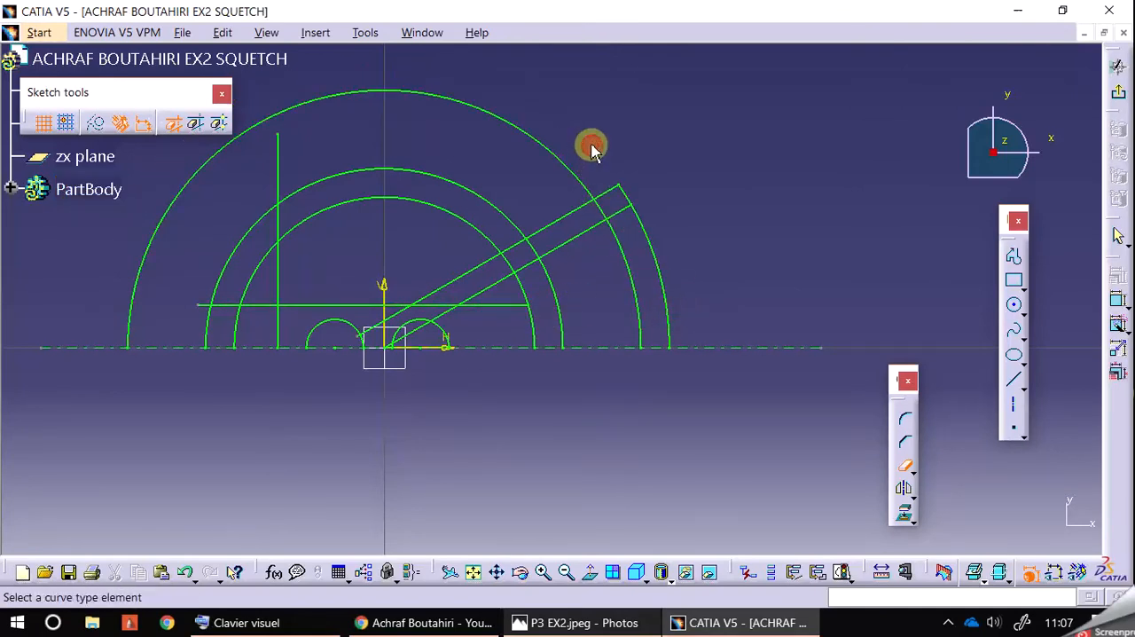
click(567, 168)
click(496, 207)
click(461, 218)
Step: Trim the vertical and horizontal edge lines to their shared corner and remove the leftover arcs around it
click(279, 165)
click(258, 222)
click(277, 221)
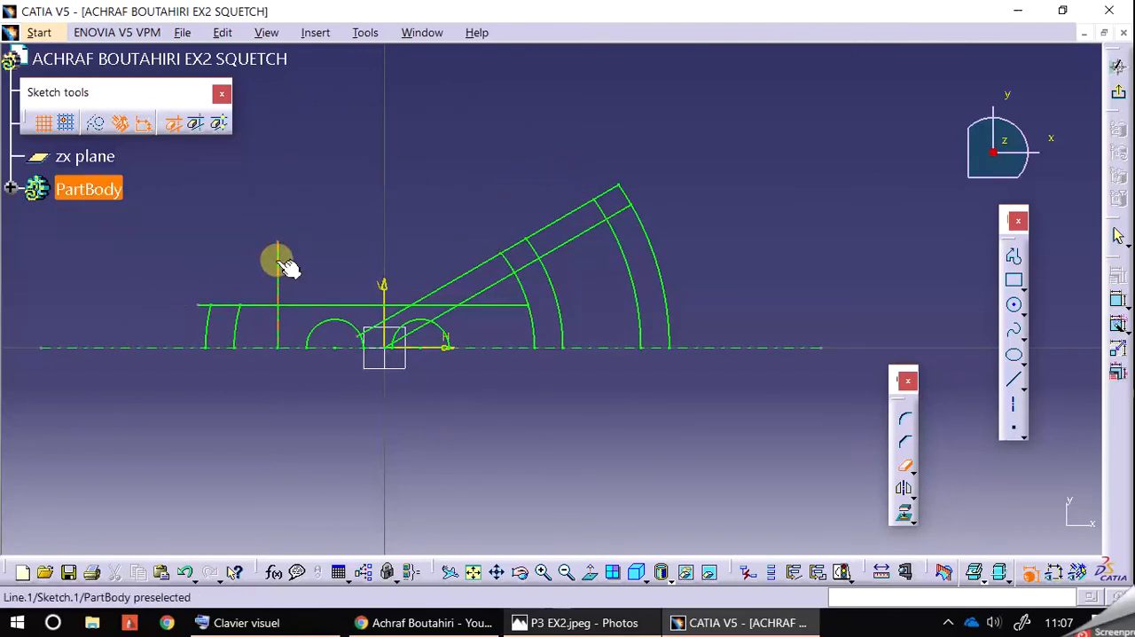
click(204, 308)
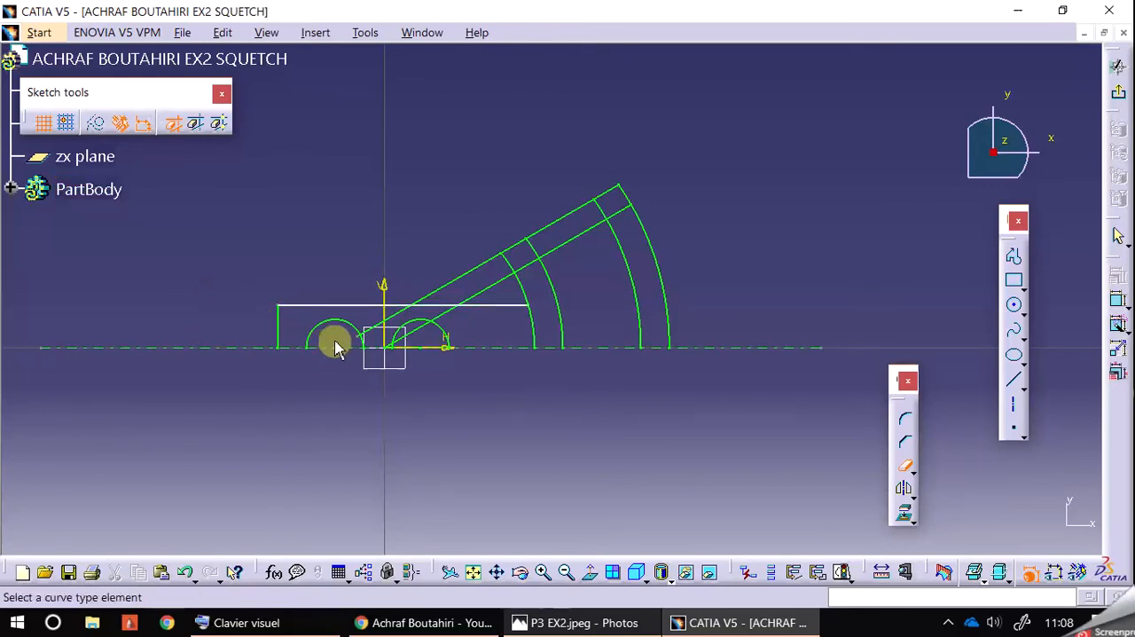
Step: Trim both inclined lines between the R 1.58 arc and the horizontal edge line
middle_drag(446, 375, 461, 395)
click(468, 314)
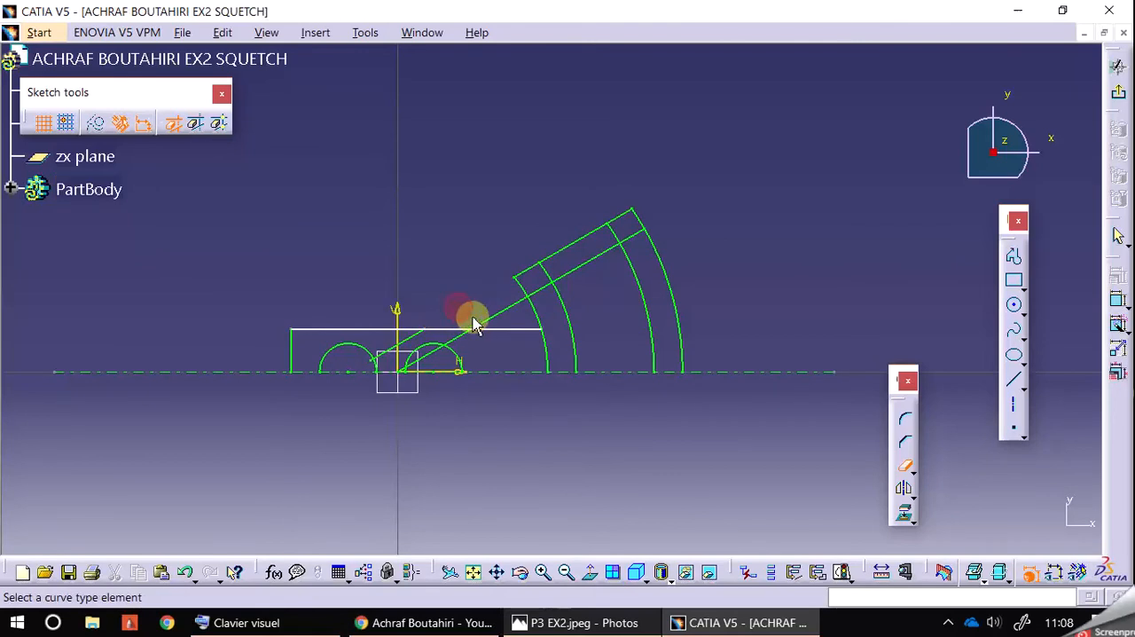
click(488, 318)
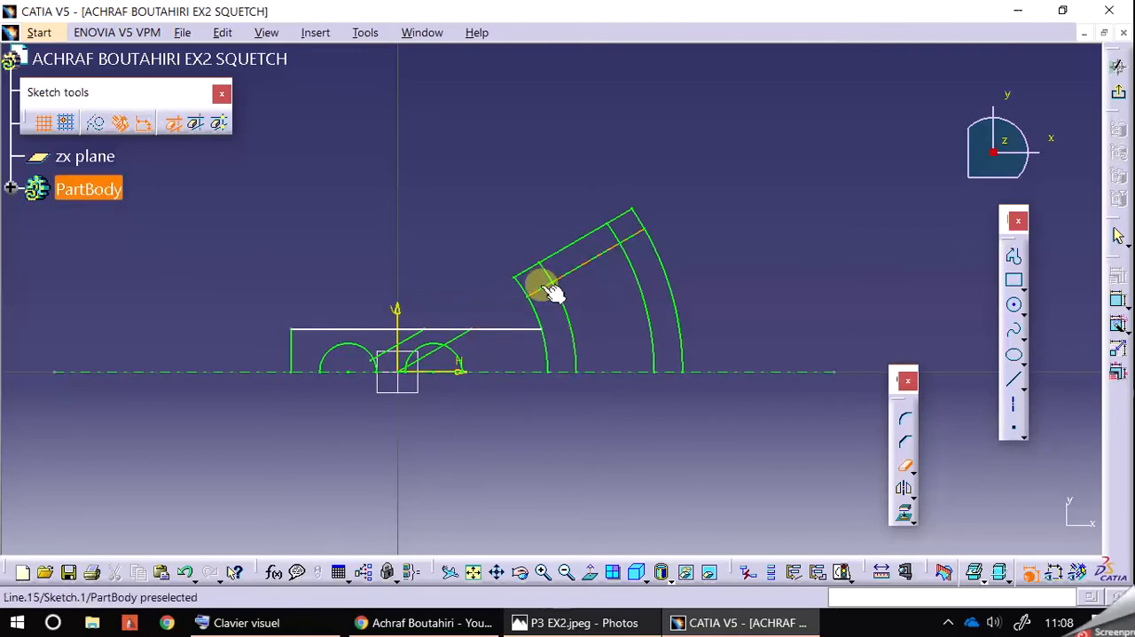
Step: Trim away the inclined line remnants between the horizontal edge and the holes and inside the hole nearer the sector
click(453, 337)
click(409, 336)
click(406, 363)
click(542, 572)
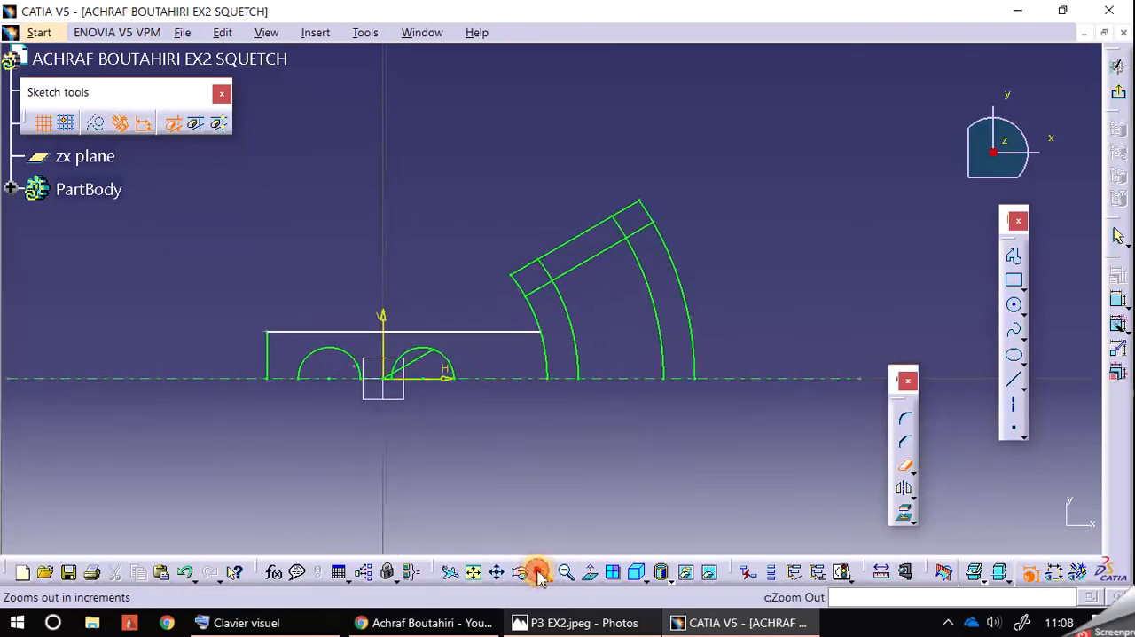
click(330, 392)
middle_drag(349, 494, 413, 492)
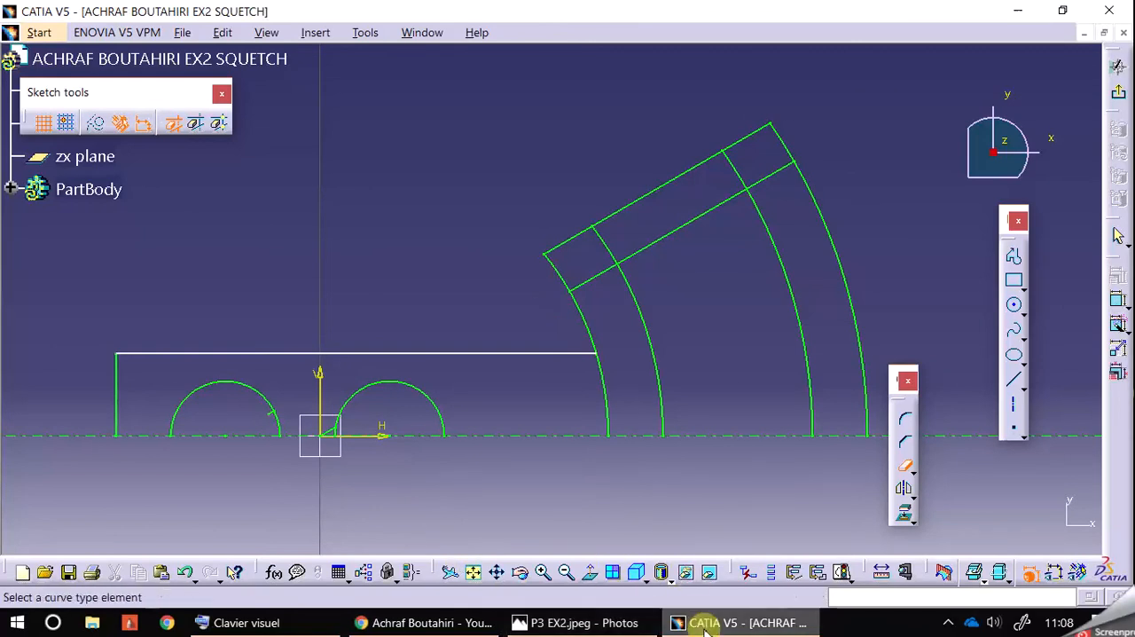
Step: Trim away the R 1.58 arc between the horizontal edge line and the axis, comparing the outline with the P3 EX2.jpeg drawing
click(625, 624)
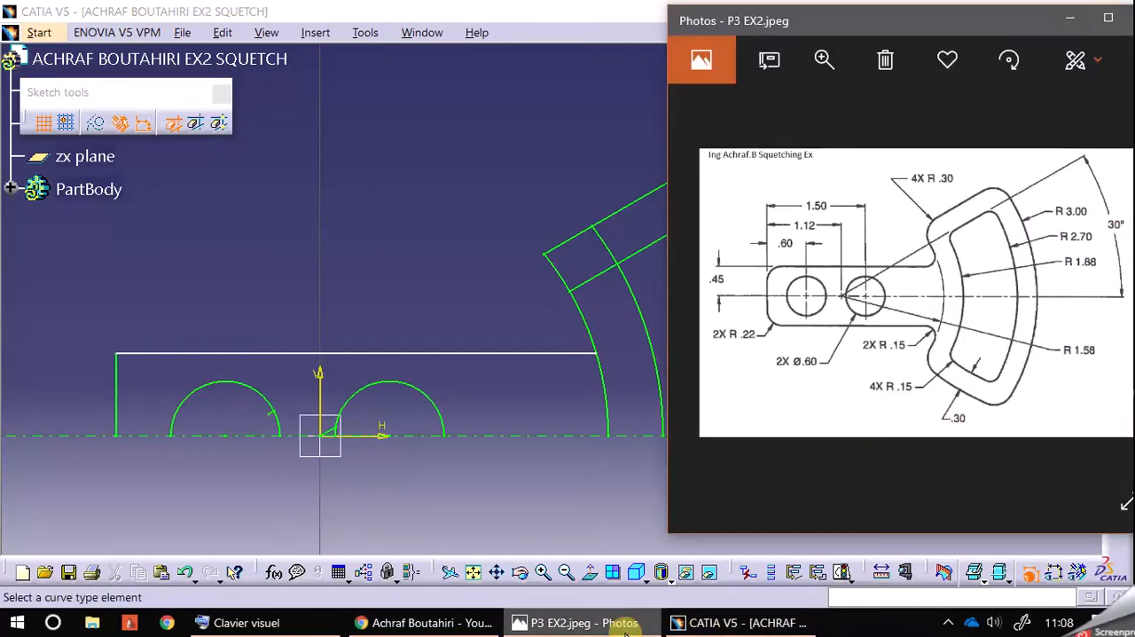
click(625, 624)
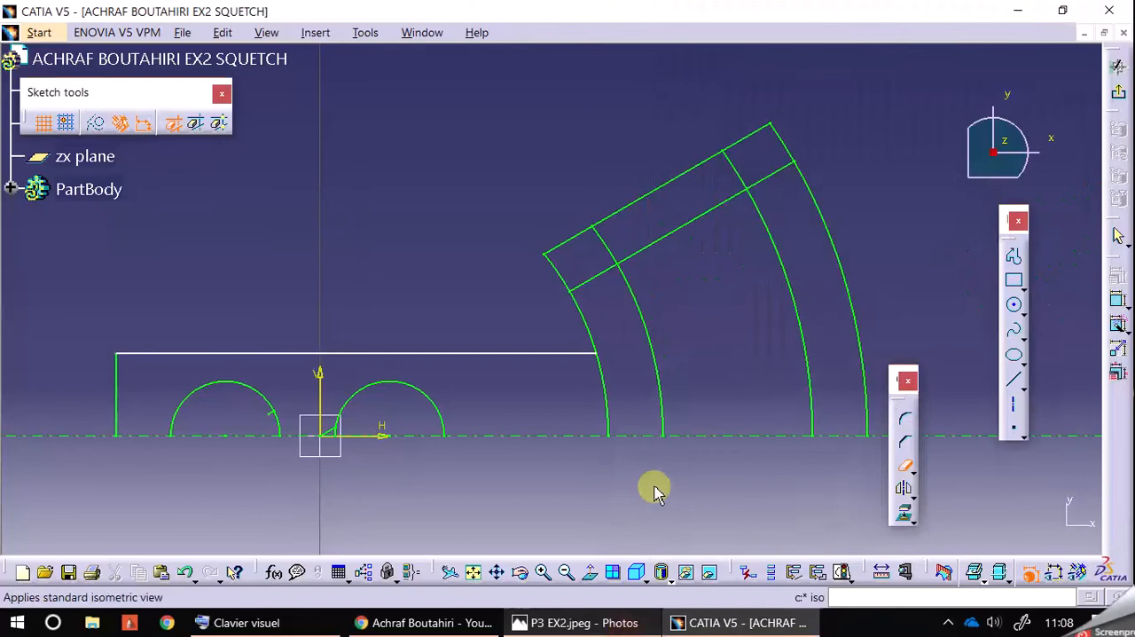
click(604, 391)
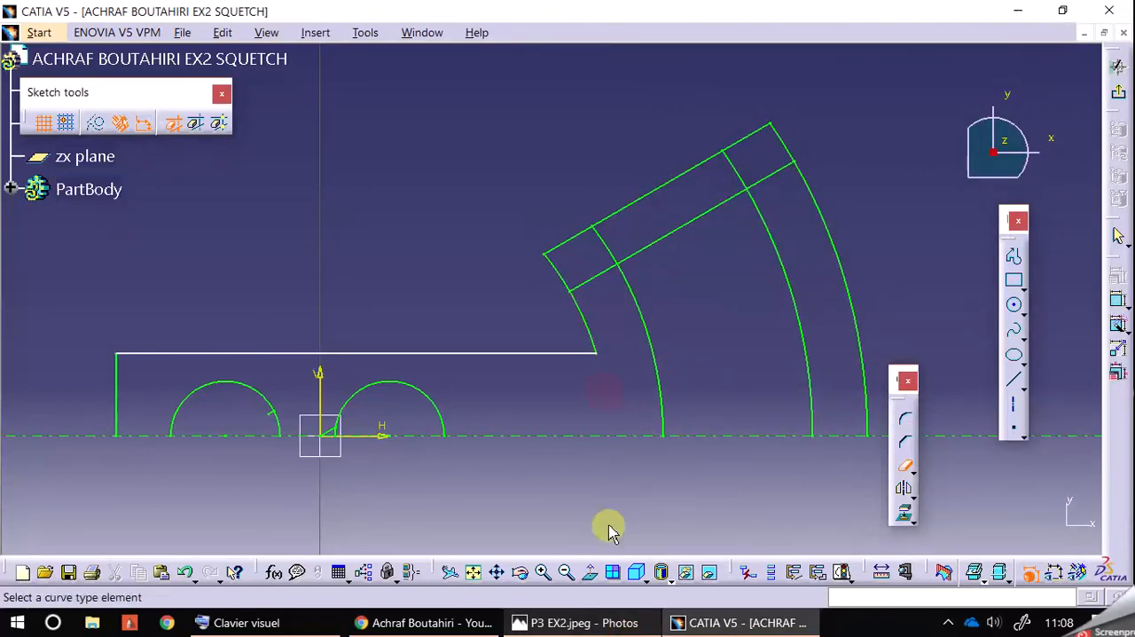
click(614, 623)
click(615, 624)
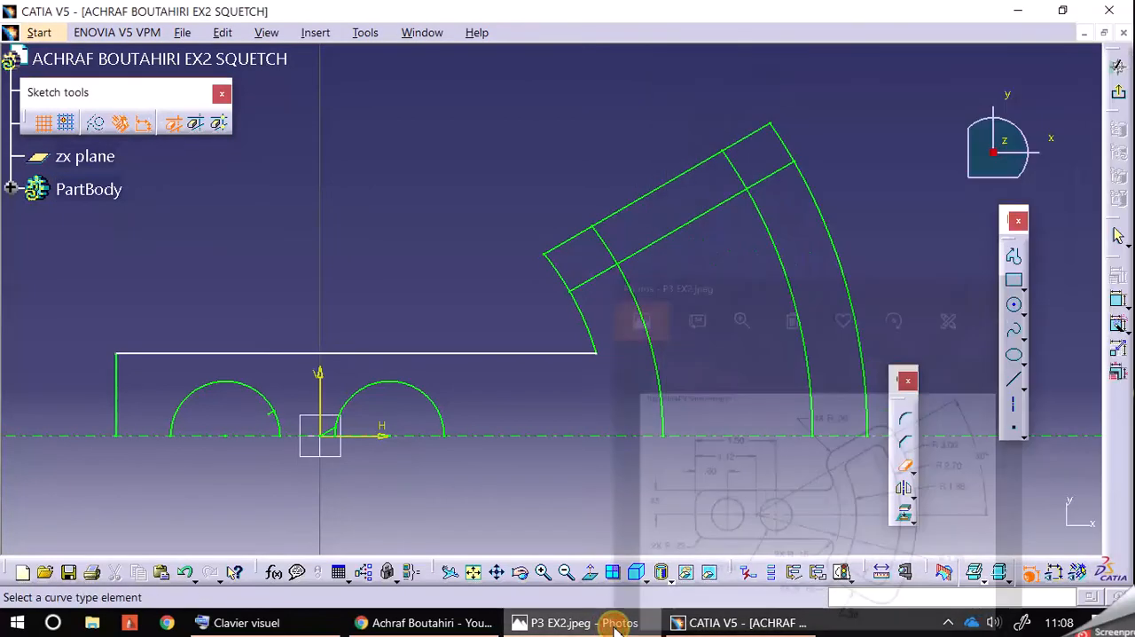
click(616, 626)
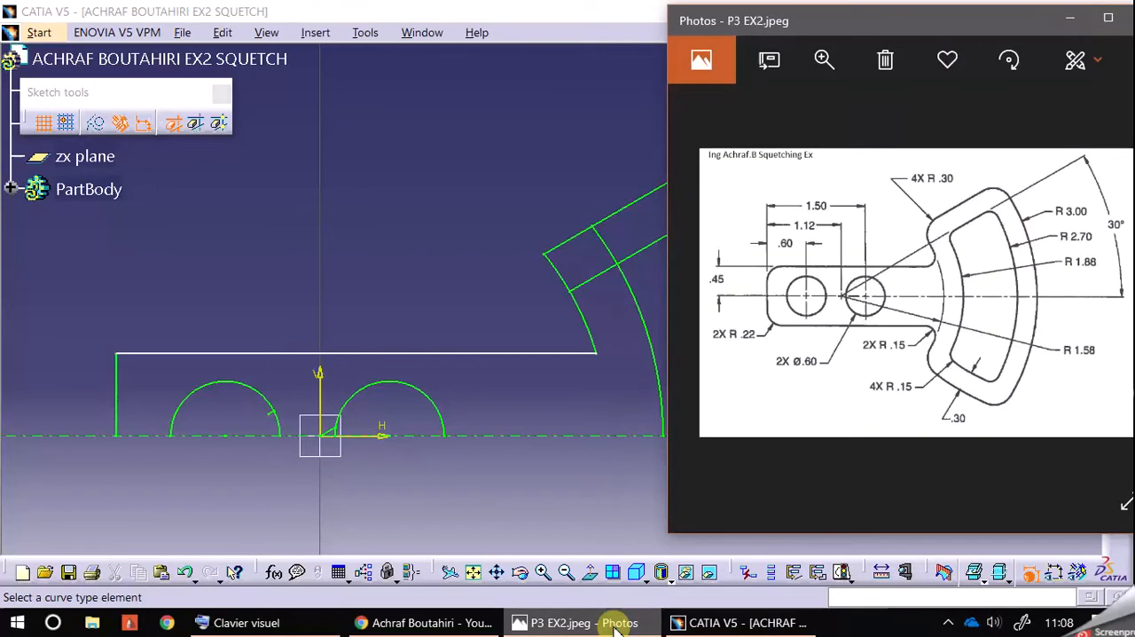
Step: Trim the inner inclined line and the R 1.88 and R 2.7 arcs to their shared corners
click(602, 266)
click(738, 164)
click(774, 176)
Step: Trim away the short inclined line remnant inside the hole farther from the sector and finish trimming
middle_drag(582, 356, 629, 305)
click(543, 574)
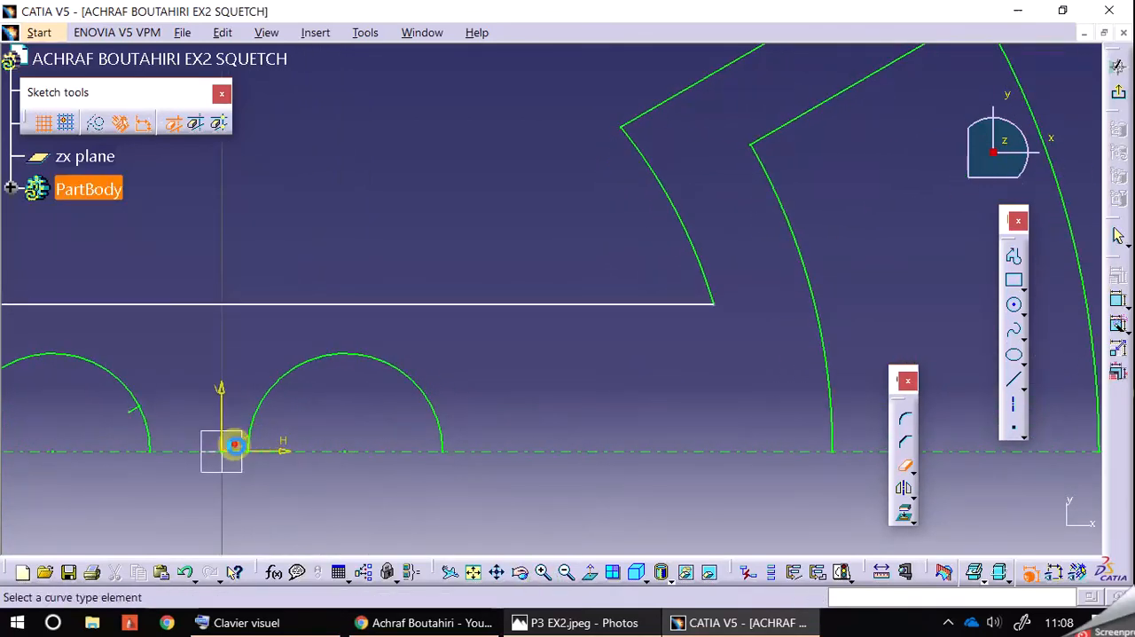
click(133, 410)
middle_drag(172, 489, 349, 463)
click(569, 574)
click(570, 574)
click(567, 573)
click(565, 573)
click(562, 572)
click(562, 572)
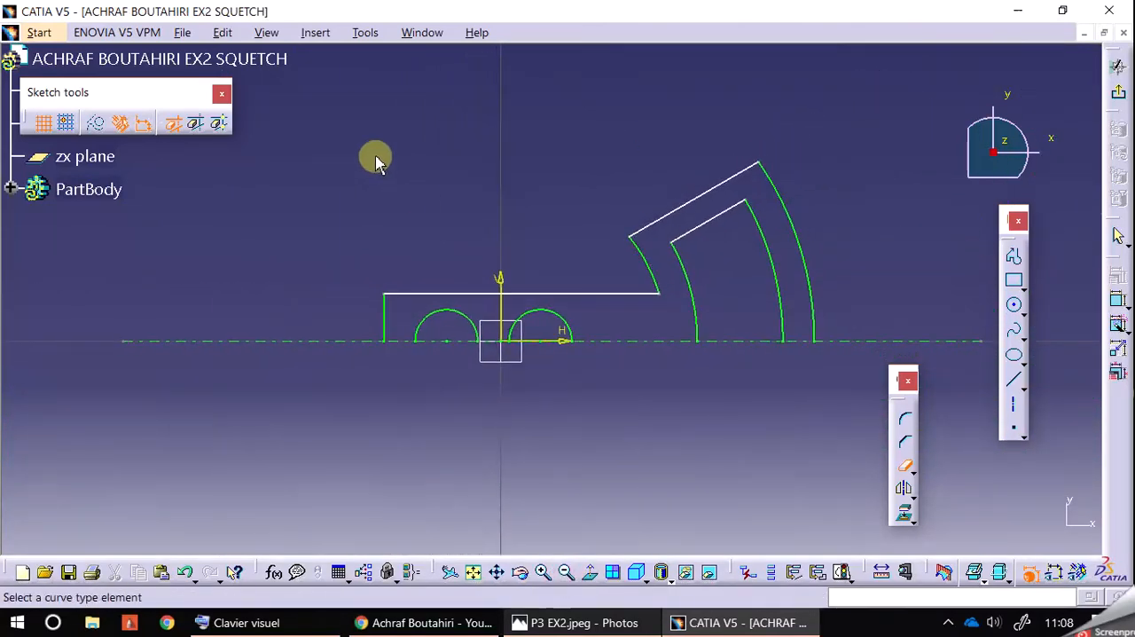
click(903, 471)
mouse_move(301, 112)
mouse_down()
mouse_move(750, 390)
mouse_move(830, 422)
mouse_up()
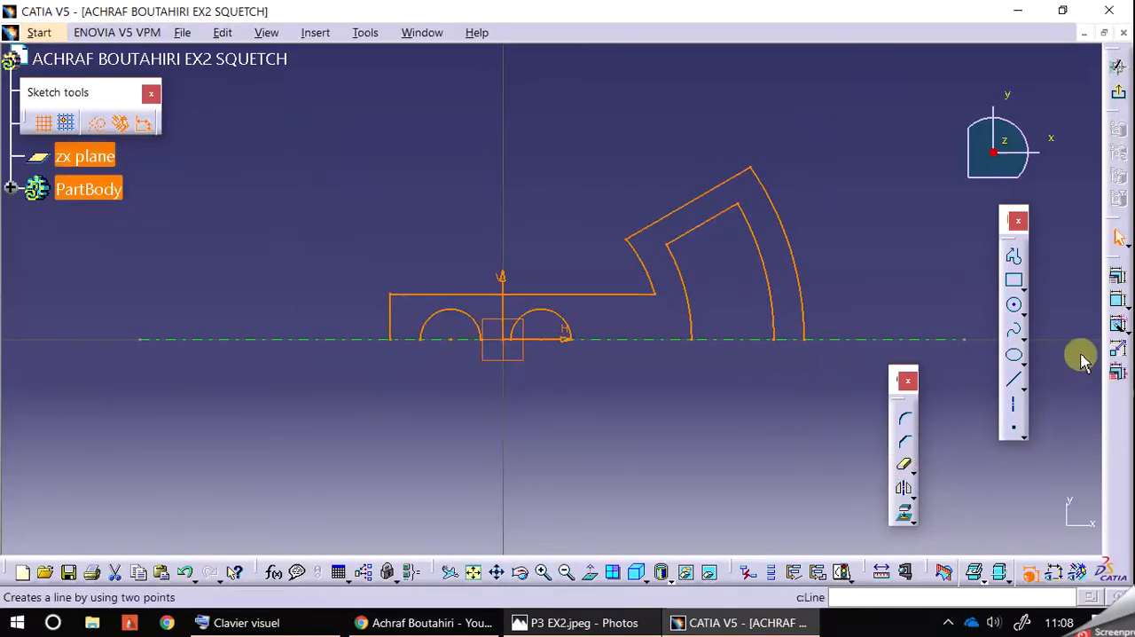
click(1117, 324)
click(906, 226)
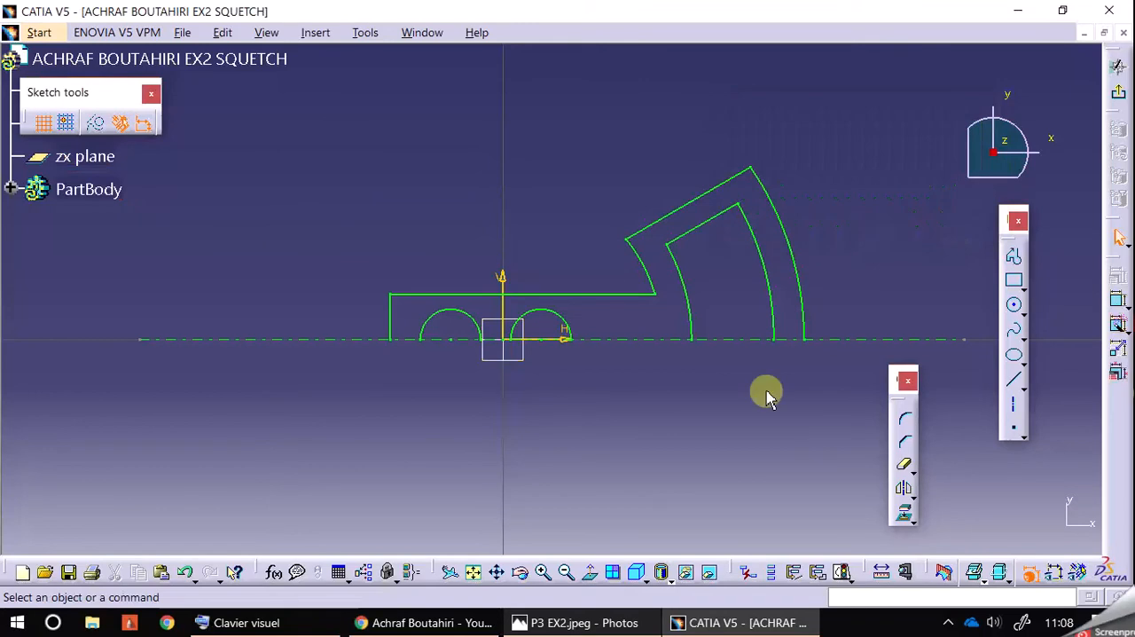
Step: Show the sketch's dimensional constraints and move the 0.6 and 1.5 hole-position dimensions above the profile's horizontal edge
click(1055, 572)
click(1081, 573)
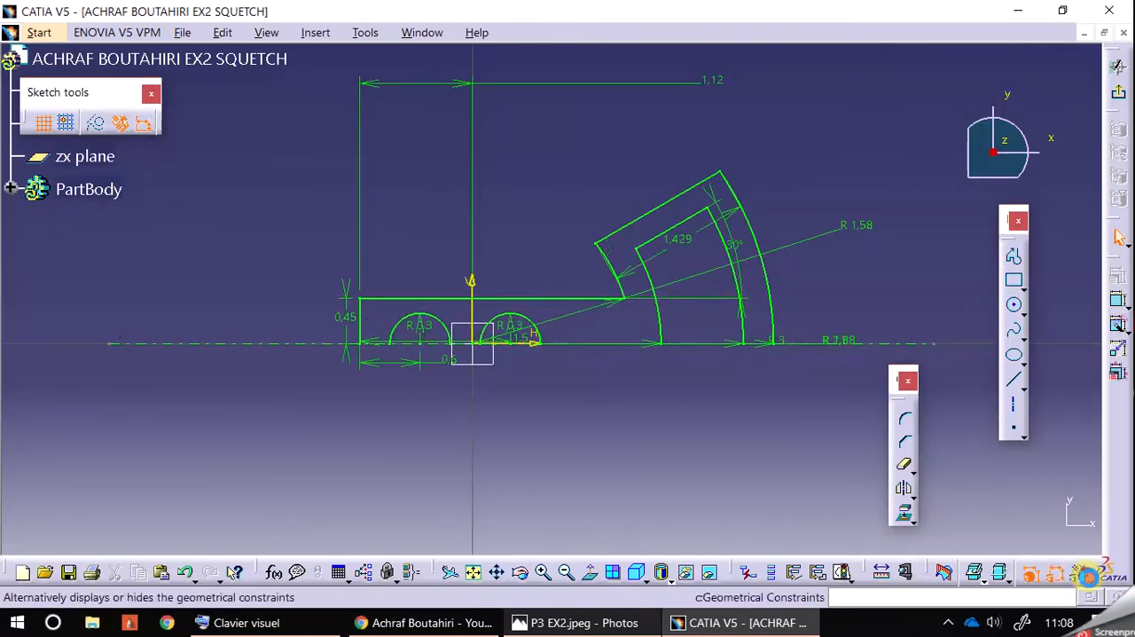
mouse_move(750, 416)
middle_down()
mouse_move(729, 458)
mouse_move(687, 490)
middle_up()
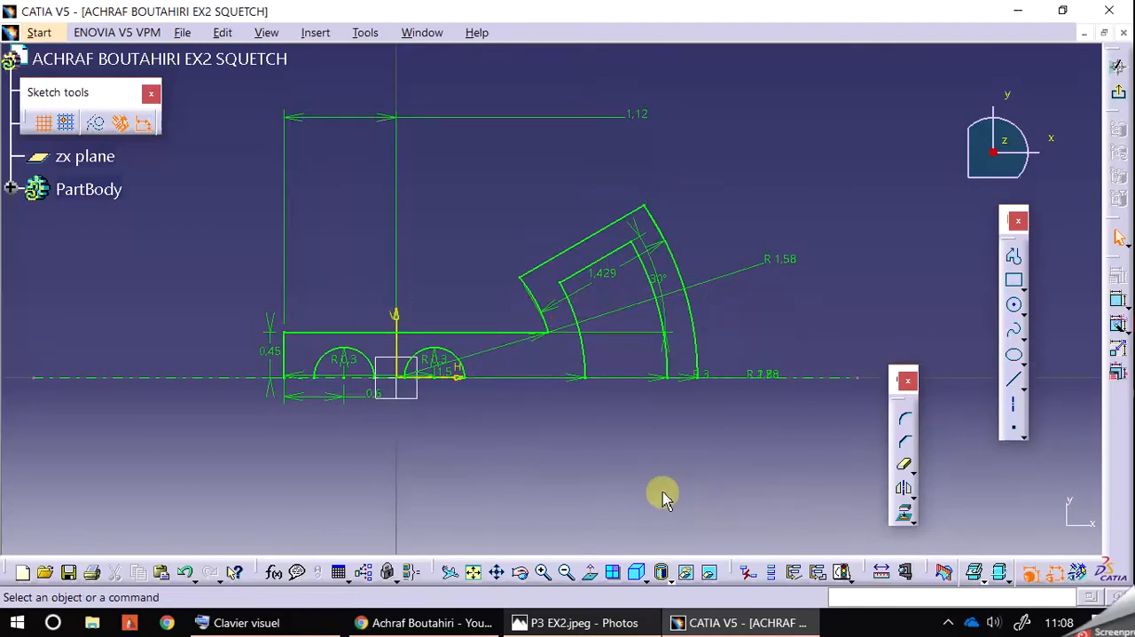
drag(333, 408, 342, 419)
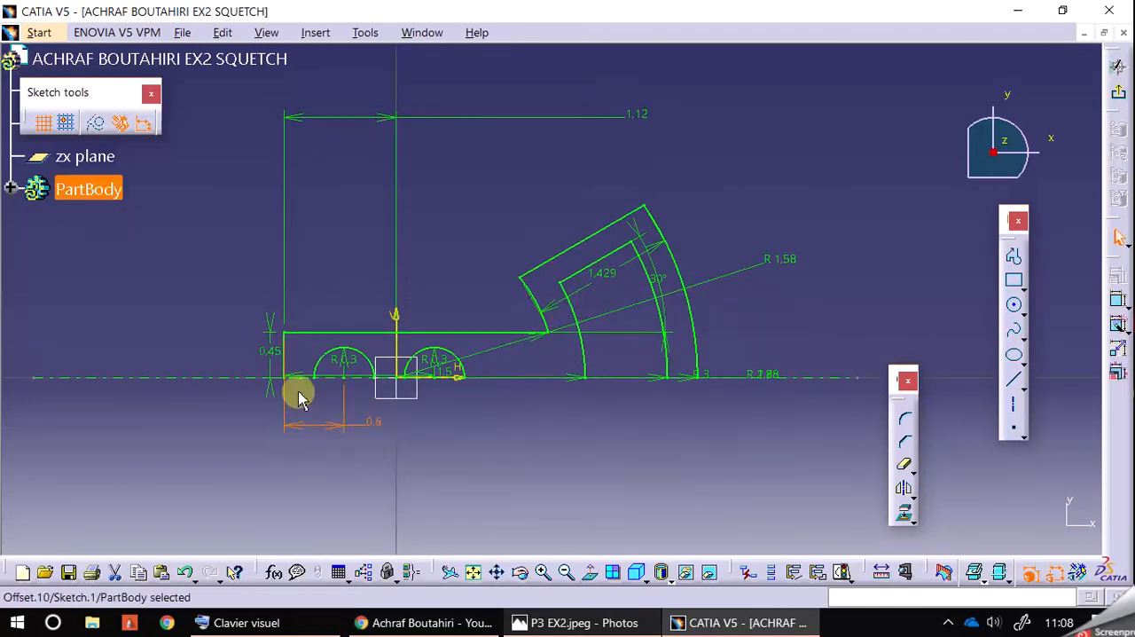
drag(304, 373, 333, 291)
drag(332, 427, 344, 319)
mouse_move(484, 449)
middle_down()
mouse_move(482, 410)
mouse_move(487, 429)
middle_up()
click(557, 470)
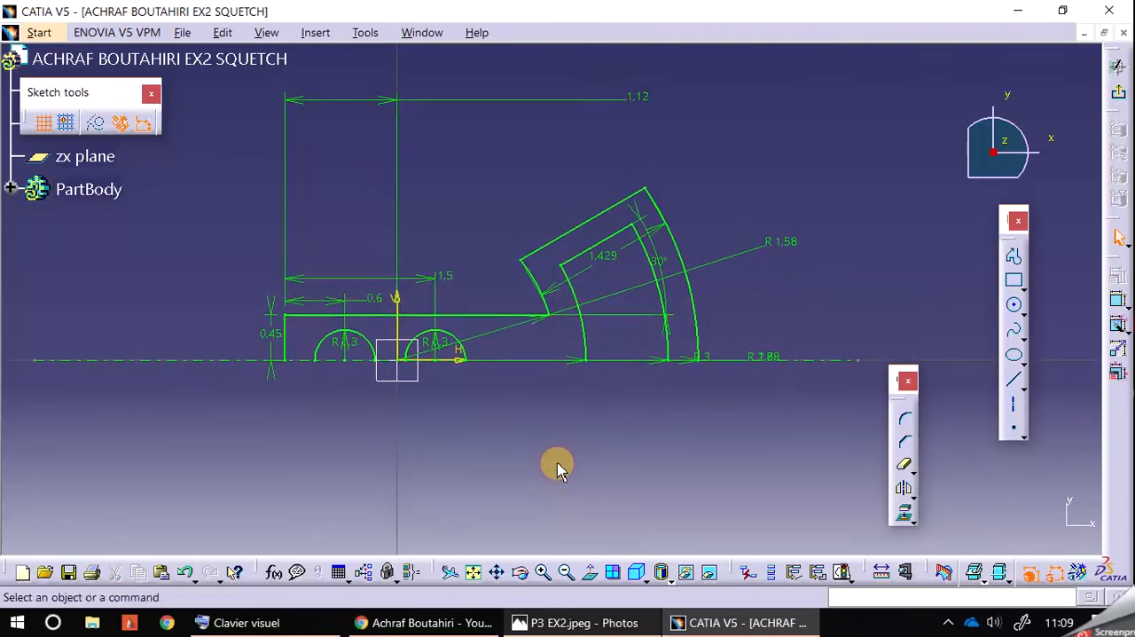
Step: Stack the 1.12 dimension between the 0.6 and 1.5 dimensions with its text between its arrows, comparing with the P3 EX2.jpeg drawing
drag(640, 103, 502, 108)
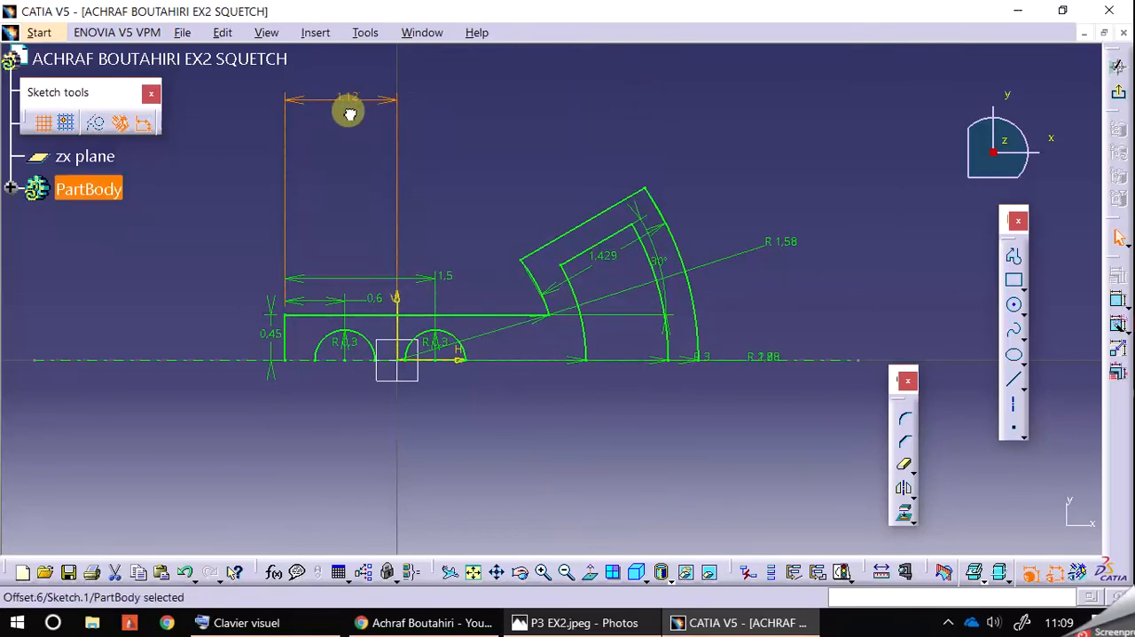
mouse_move(387, 98)
mouse_down()
mouse_move(391, 276)
mouse_move(435, 260)
mouse_up()
click(585, 622)
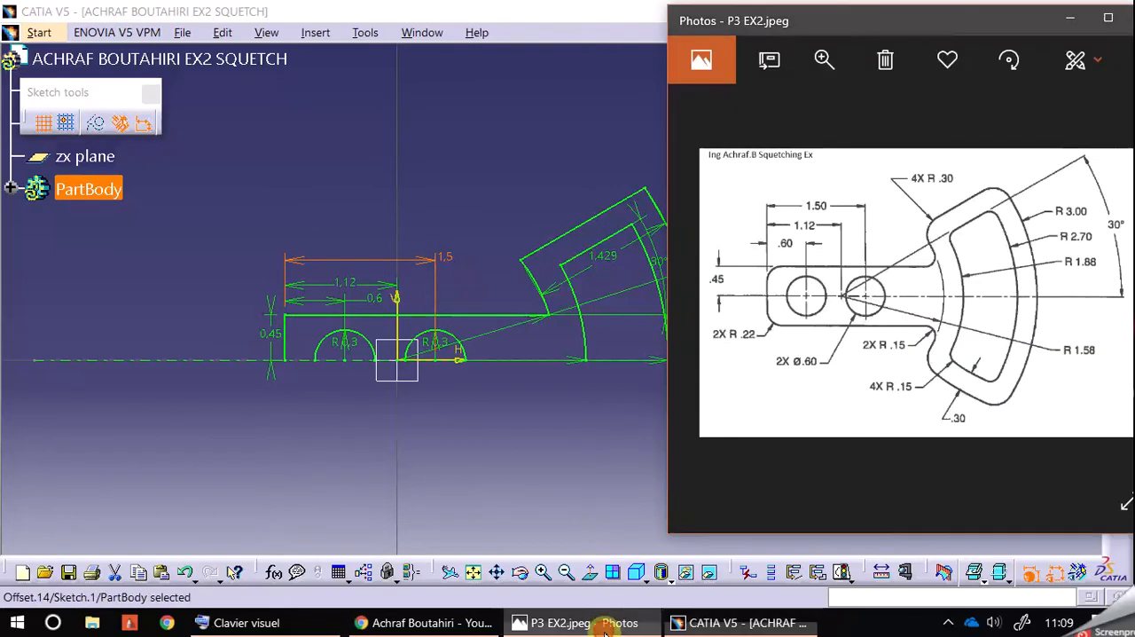
middle_drag(464, 426, 424, 423)
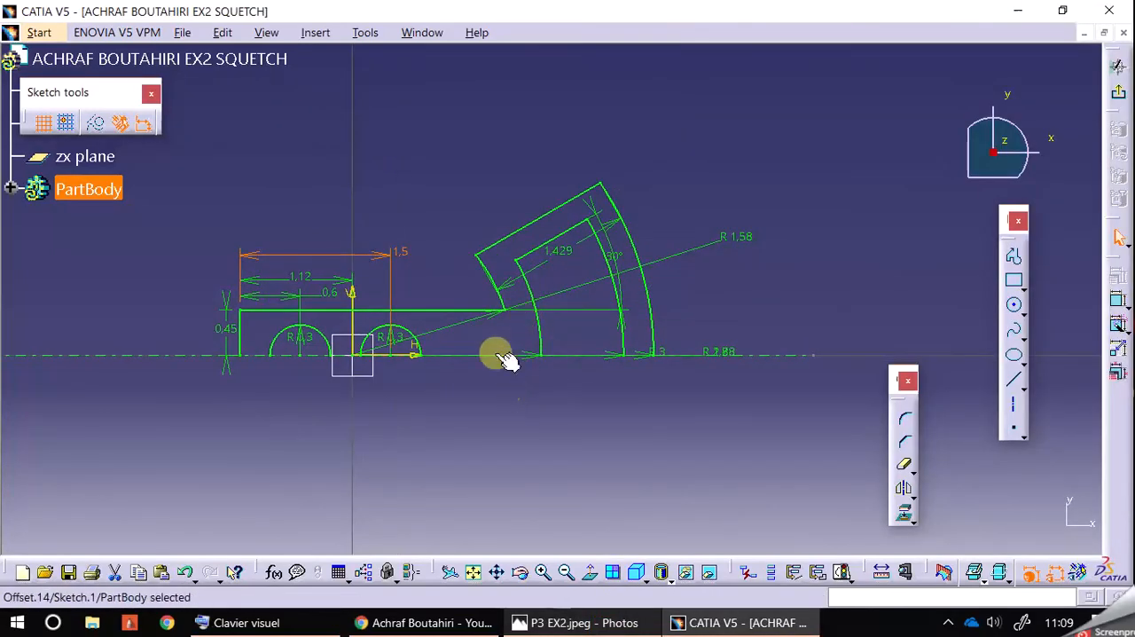
Step: Move the 1.429 dimension of the outer inclined line outside the sector outline
drag(560, 254, 539, 218)
drag(612, 224, 577, 172)
click(689, 172)
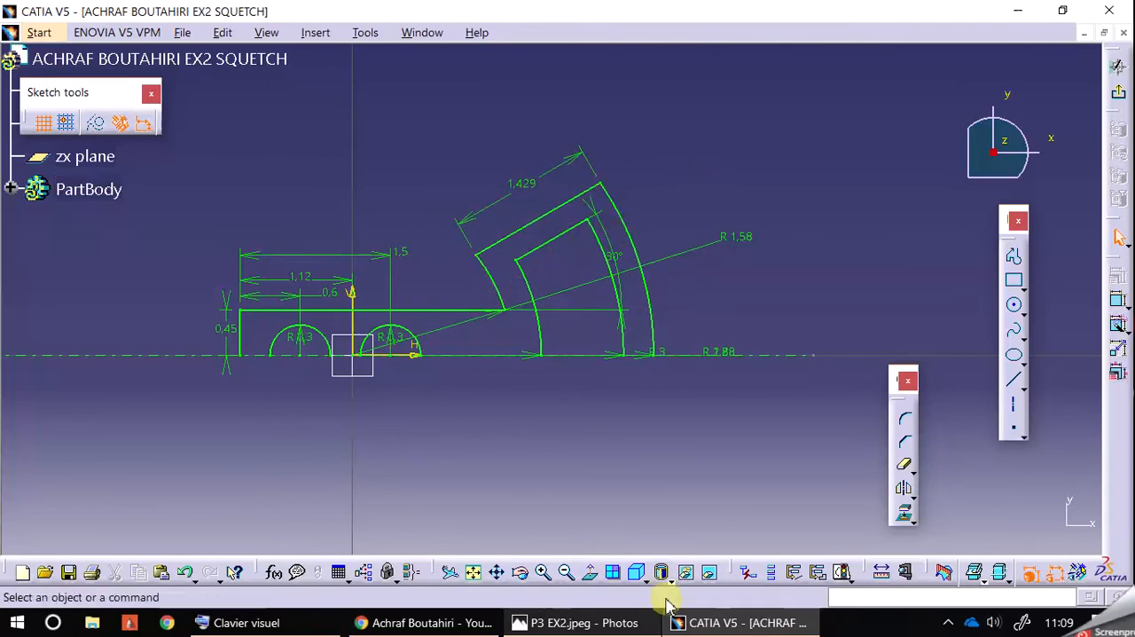
Step: Try deleting the 1.429 dimension of the outer inclined line and undo the deletion
middle_drag(709, 495, 699, 464)
click(518, 152)
key(Delete)
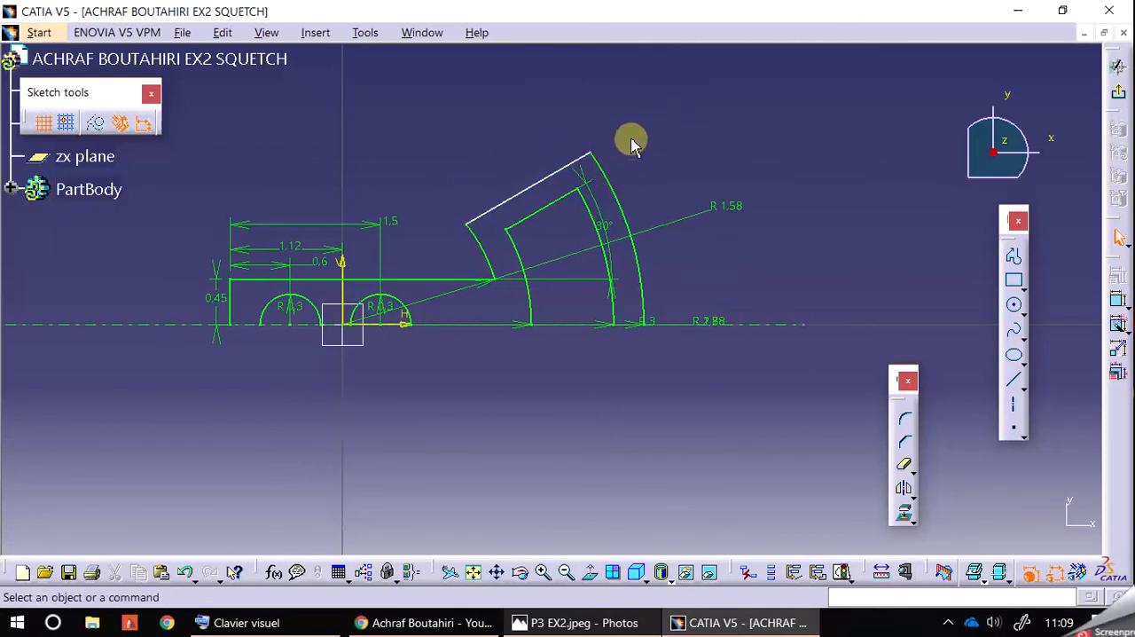
click(190, 572)
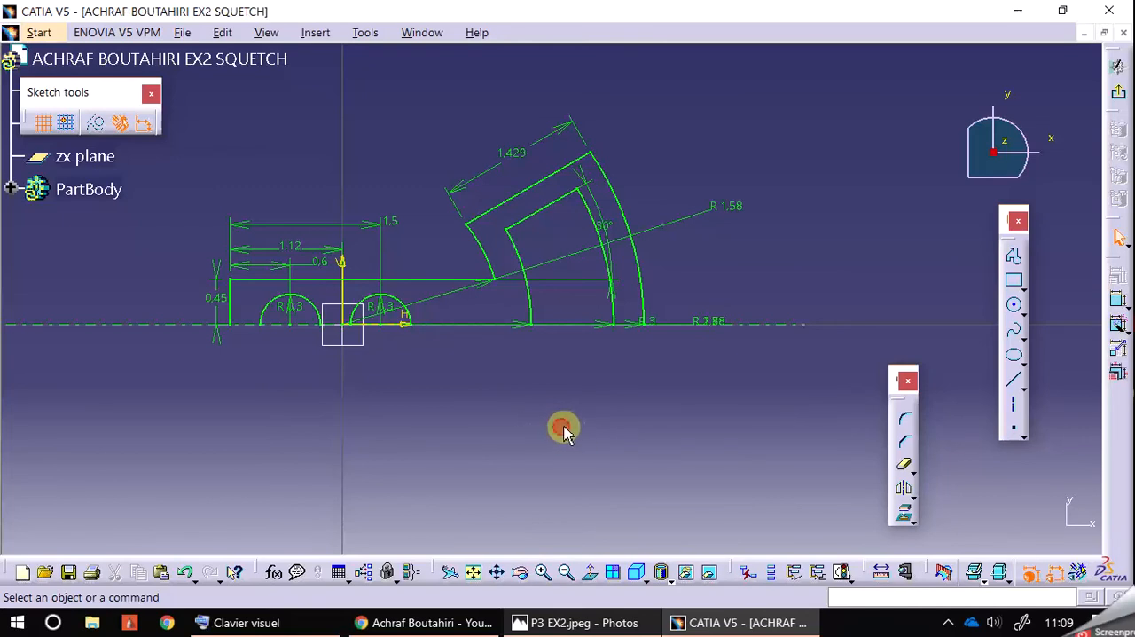
Step: Spread out the overlapping R 1.88, R 2.7 and R 3 dimensions so their texts sit apart beyond the sector
middle_drag(657, 466, 669, 503)
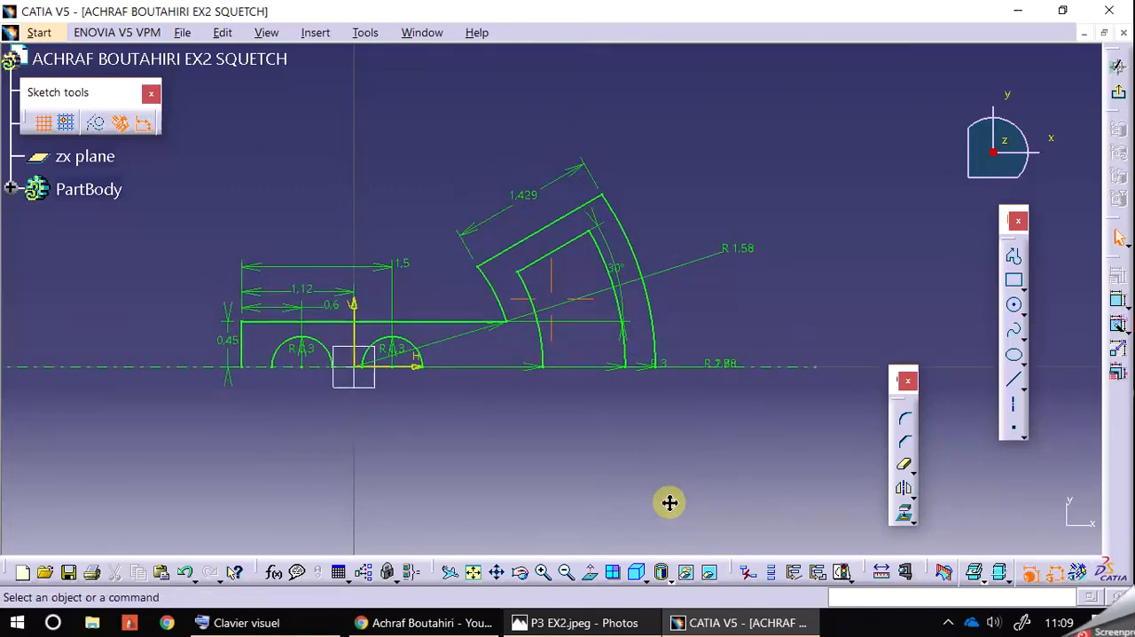
drag(724, 366, 738, 329)
click(732, 363)
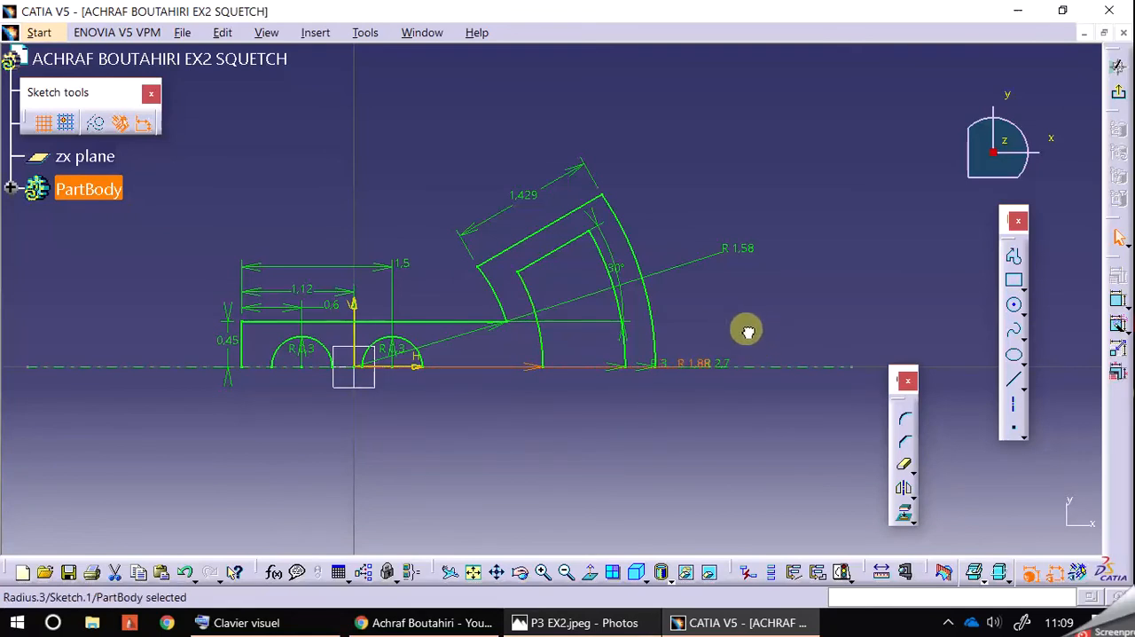
drag(537, 366, 536, 351)
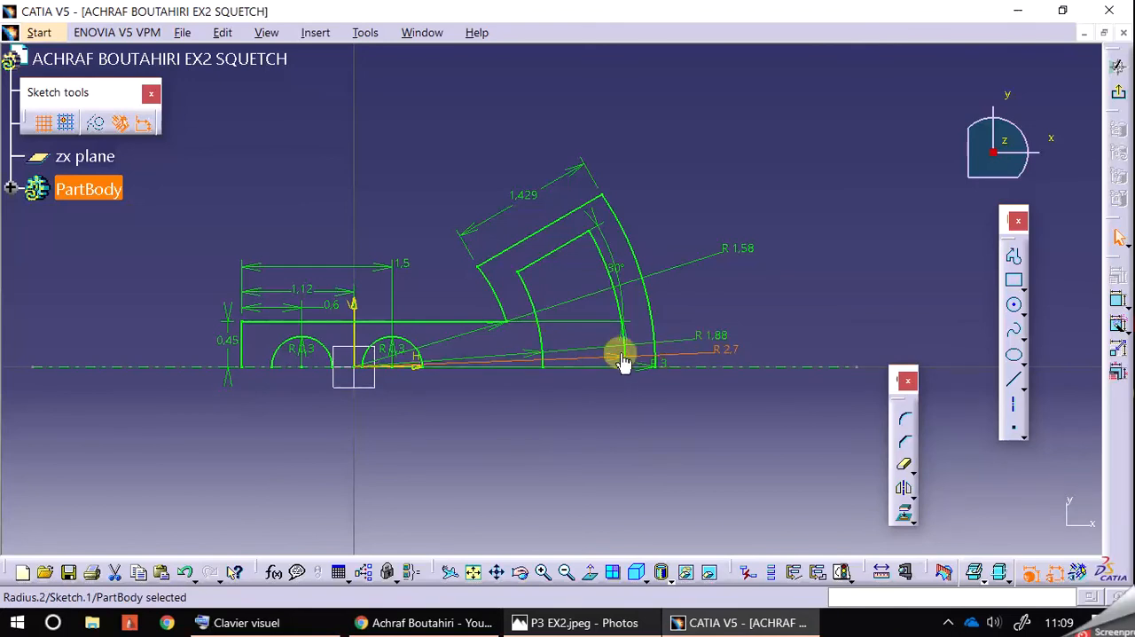
drag(649, 367, 755, 187)
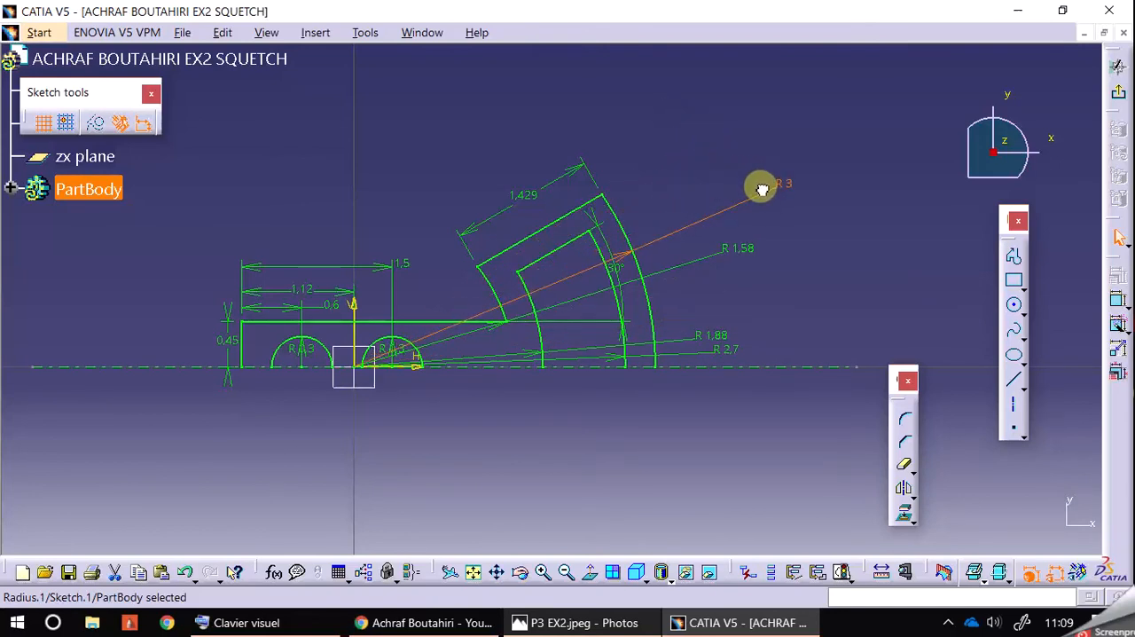
Step: Move the R 1.58 dimension text inside its arc and place the 30° angle dimension beyond the sector
drag(742, 251, 510, 335)
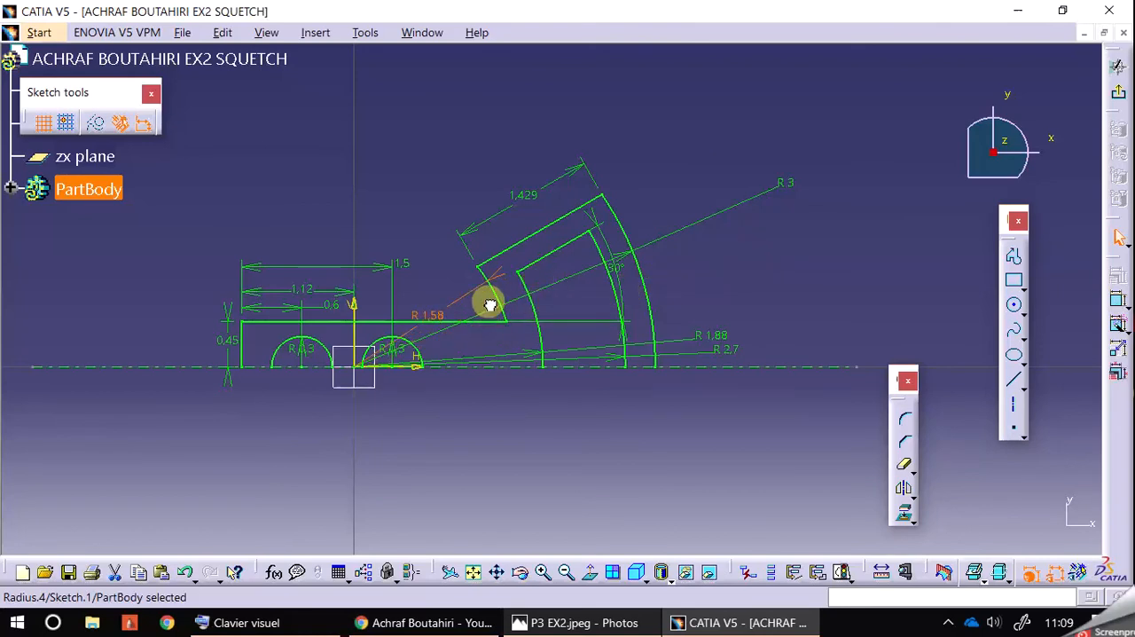
drag(455, 320, 437, 315)
click(734, 281)
drag(631, 277, 847, 241)
click(889, 242)
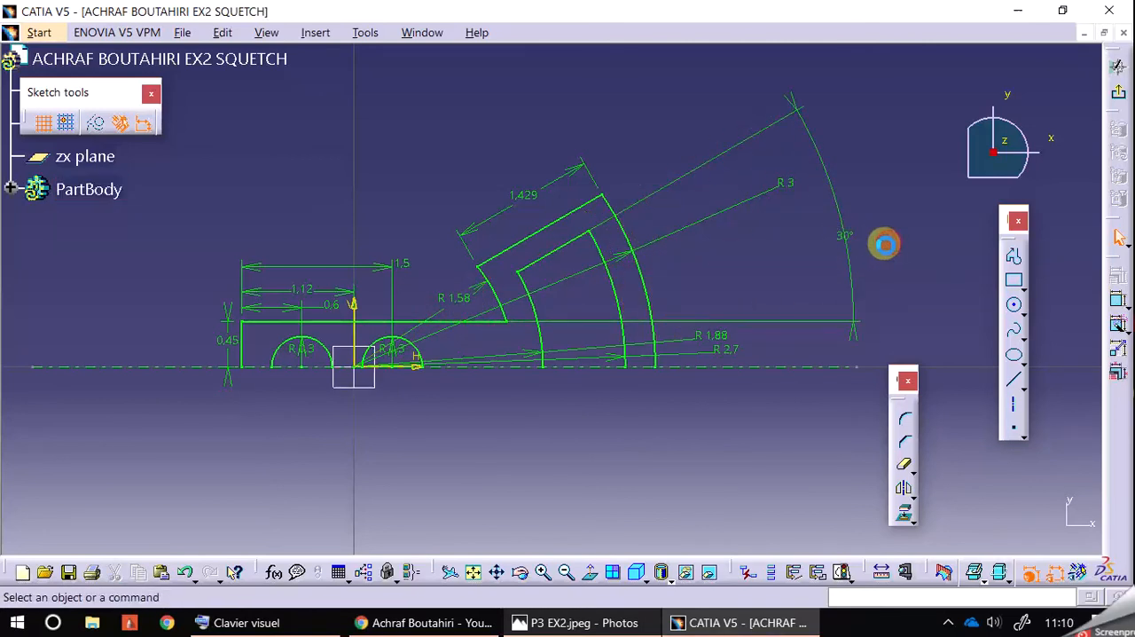
Step: View the CATIA sketch beside the P3 EX2.jpeg drawing to compare the outline and its corner radii
click(767, 624)
click(768, 623)
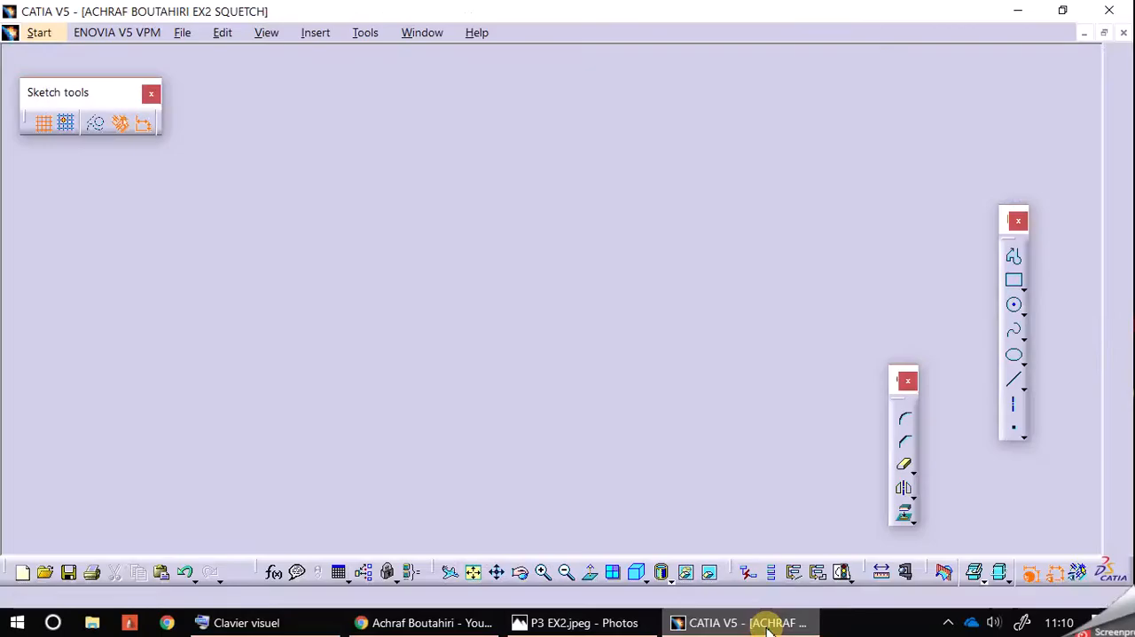
click(1066, 14)
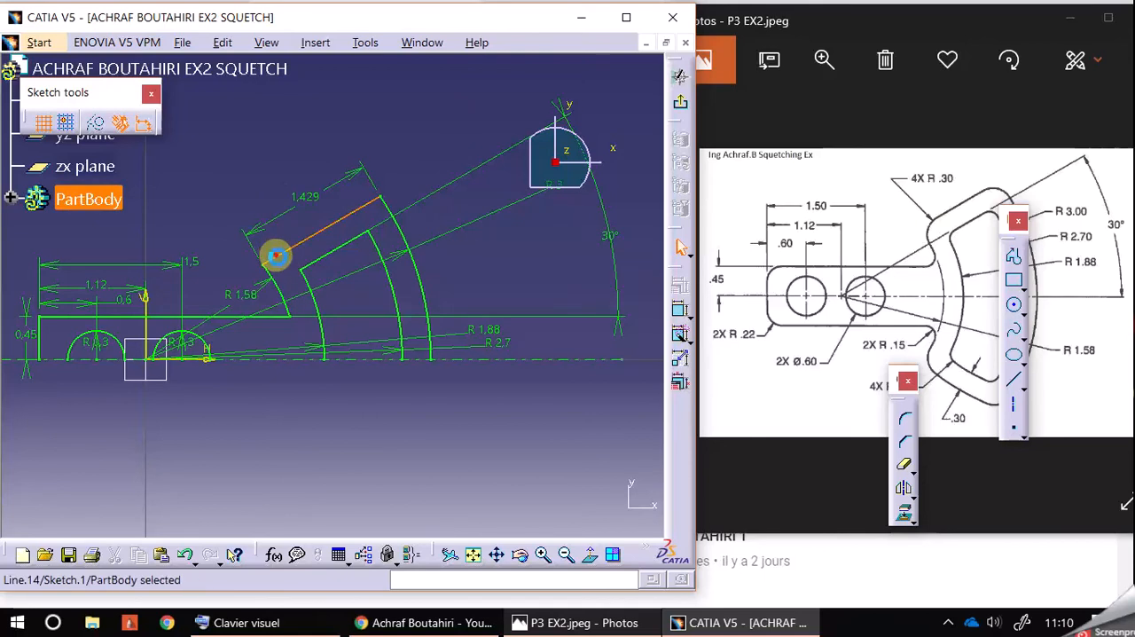
Step: Round the corner between the outer inclined line and the R 1.58 arc using the Corner tool
click(279, 254)
ctrl+click(285, 292)
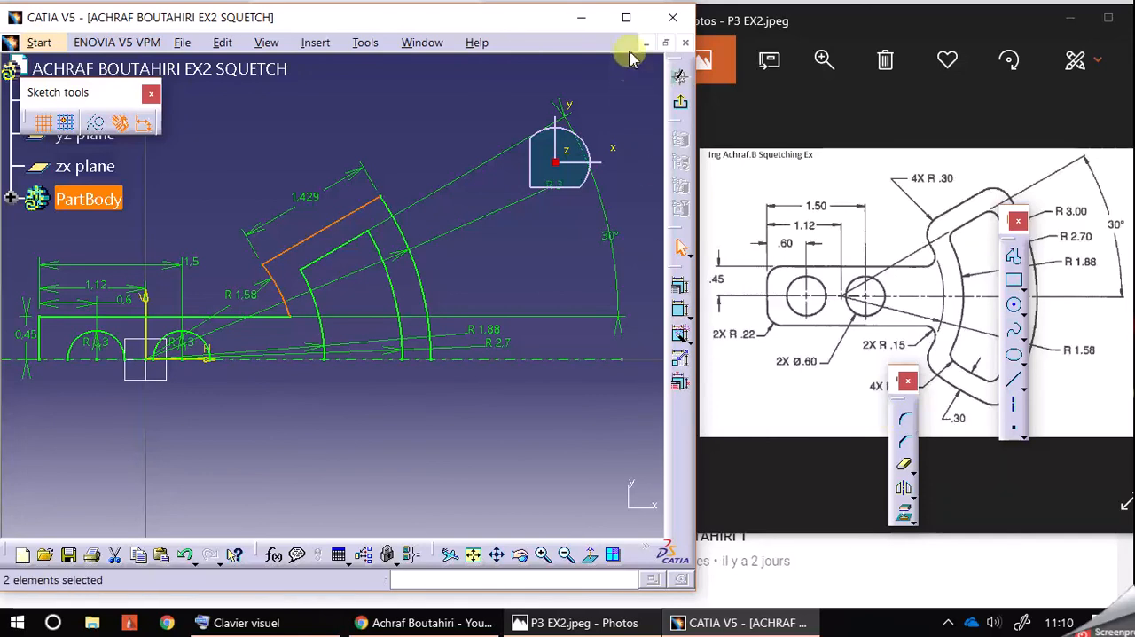
click(627, 17)
click(905, 420)
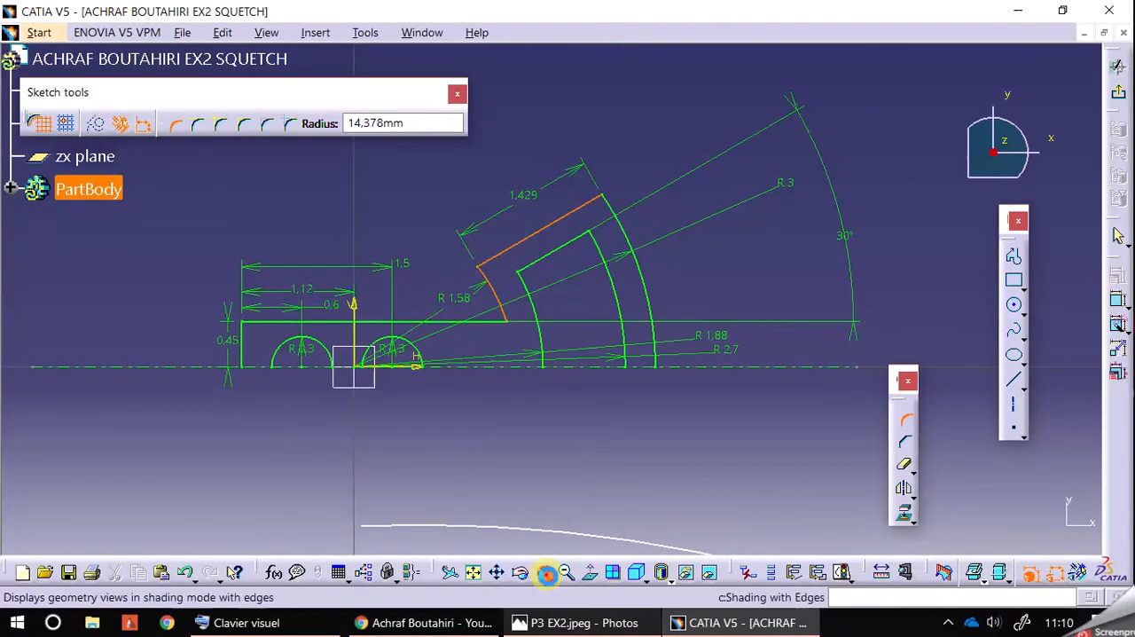
click(542, 571)
click(542, 571)
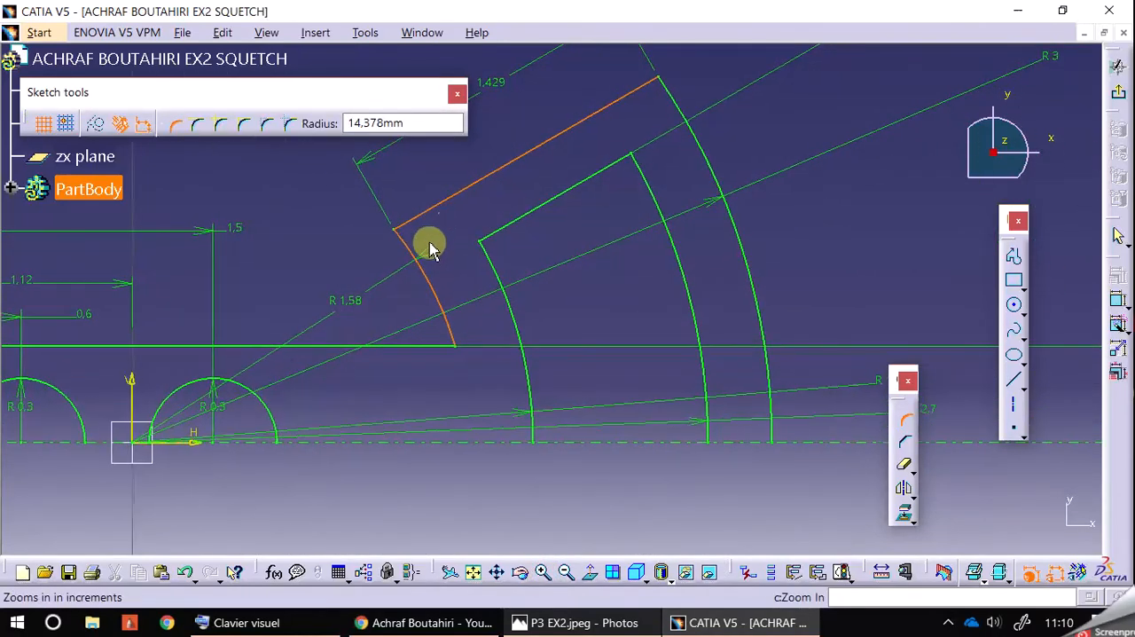
click(625, 623)
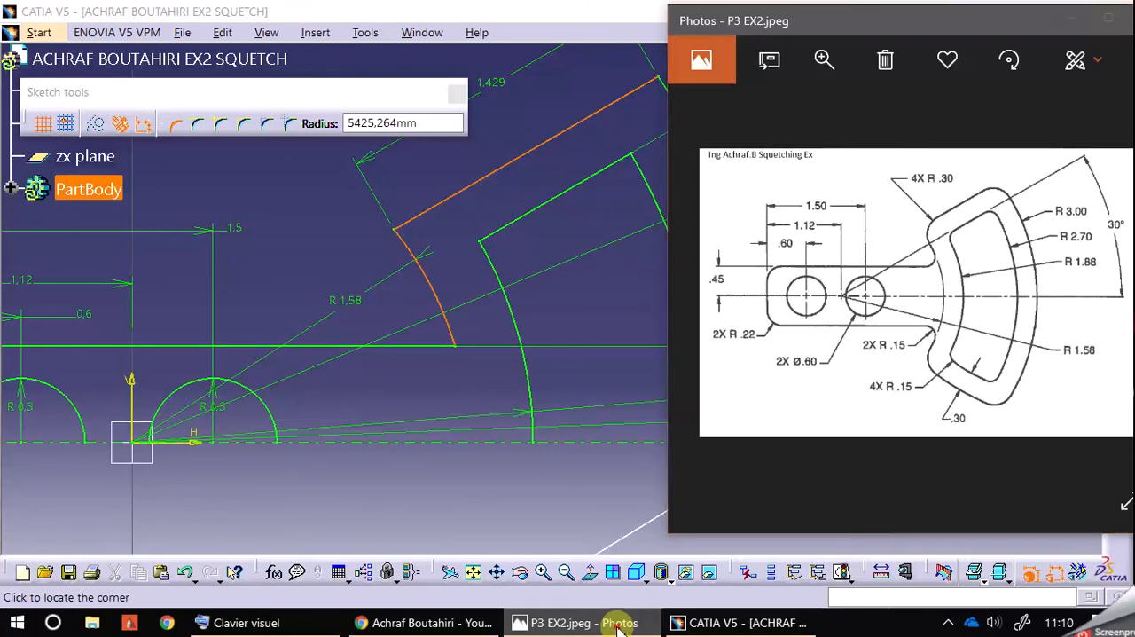
click(619, 623)
click(417, 232)
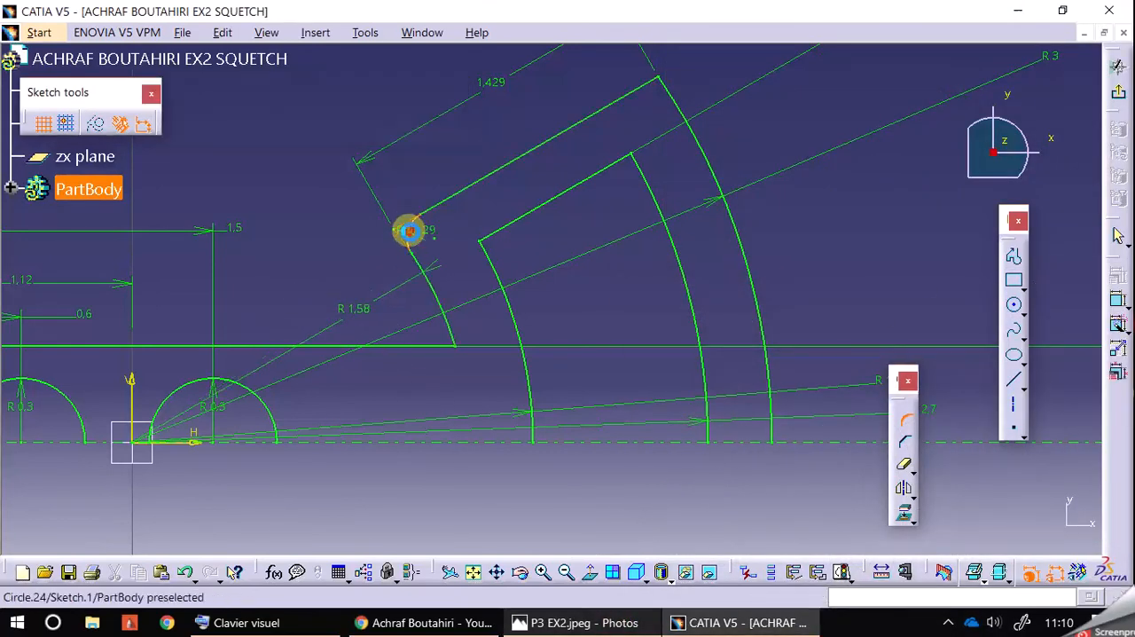
Step: Set the corner's radius at the R 1.58 arc to 0.3 mm and move its dimension inside the outline
double_click(422, 235)
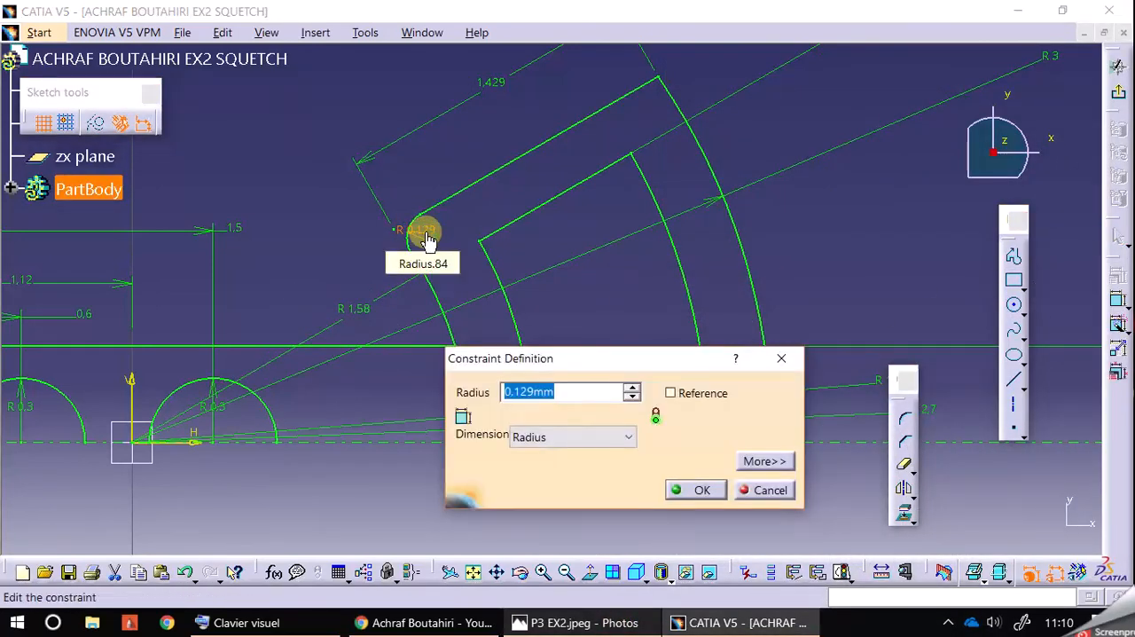
text(.3)
key(Return)
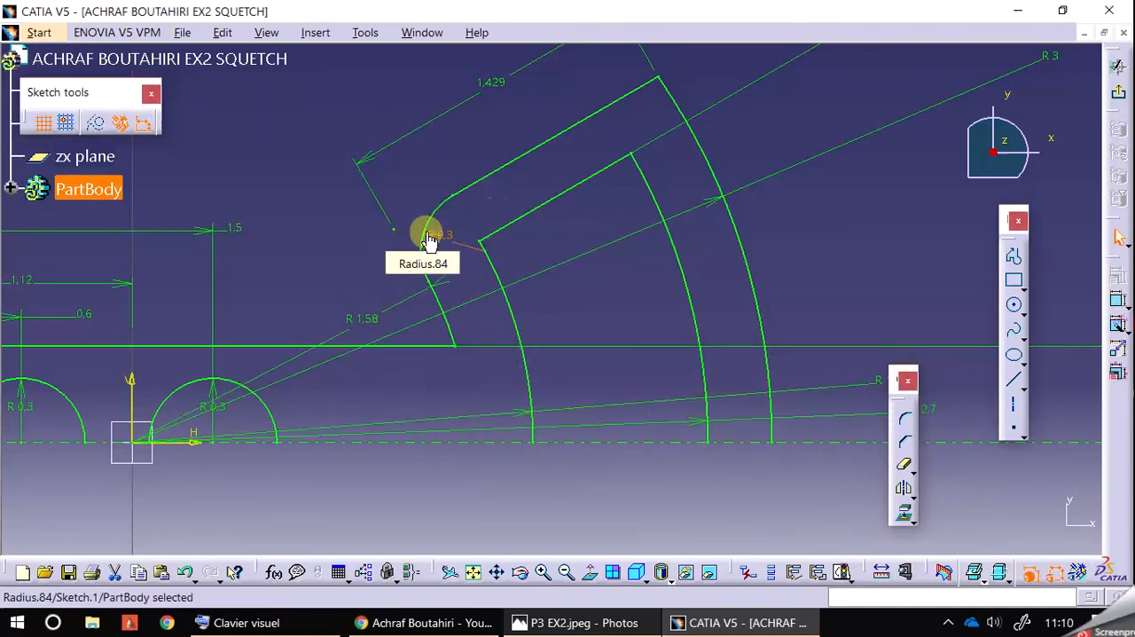
click(488, 133)
click(454, 245)
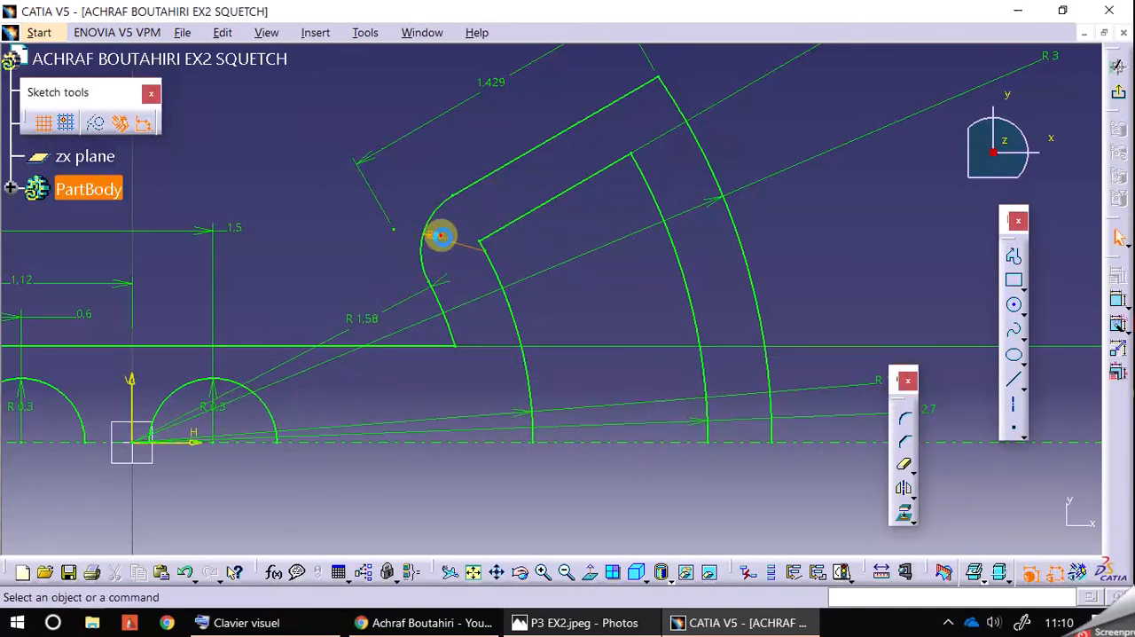
click(600, 239)
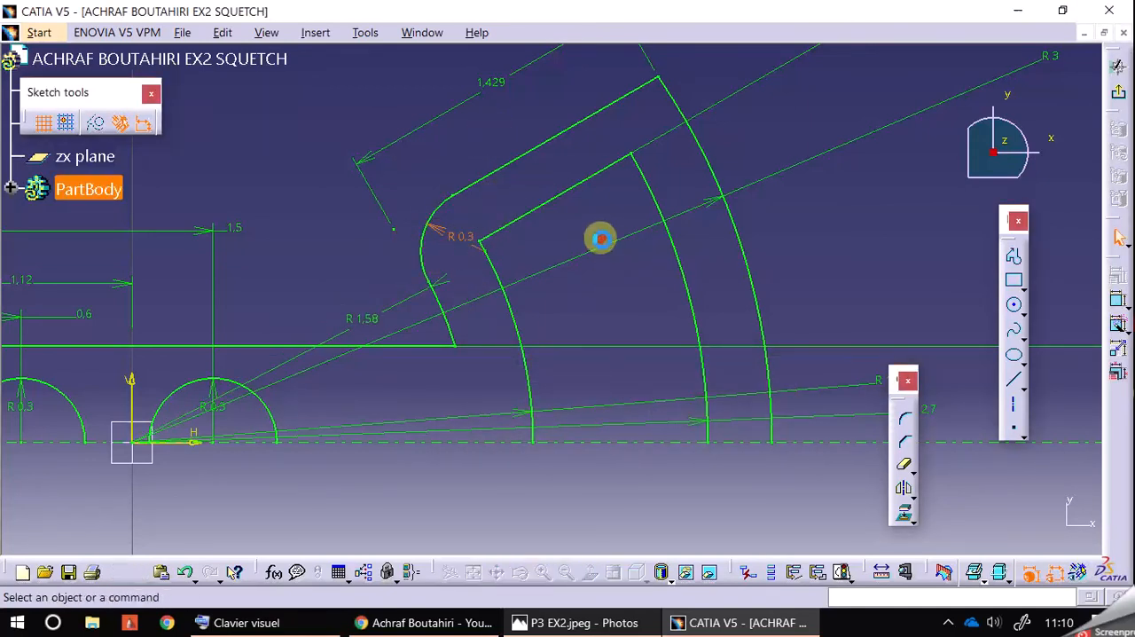
Step: Round the corner between the outer inclined line and the R 3 arc, and set its radius to 0.3 mm
click(600, 620)
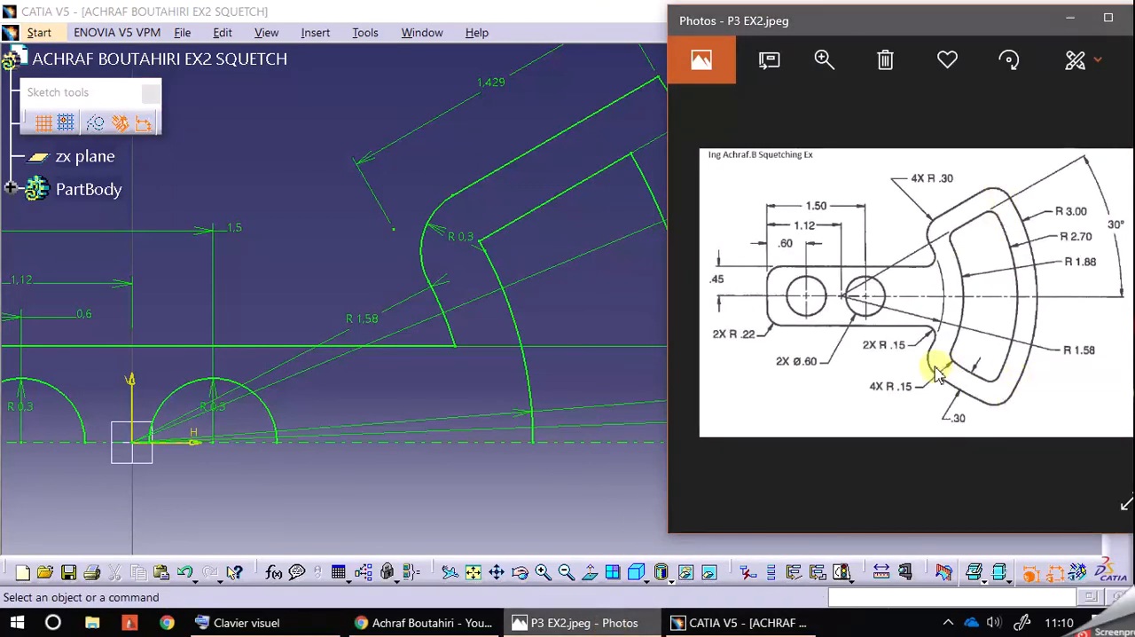
middle_drag(432, 158, 385, 202)
click(904, 418)
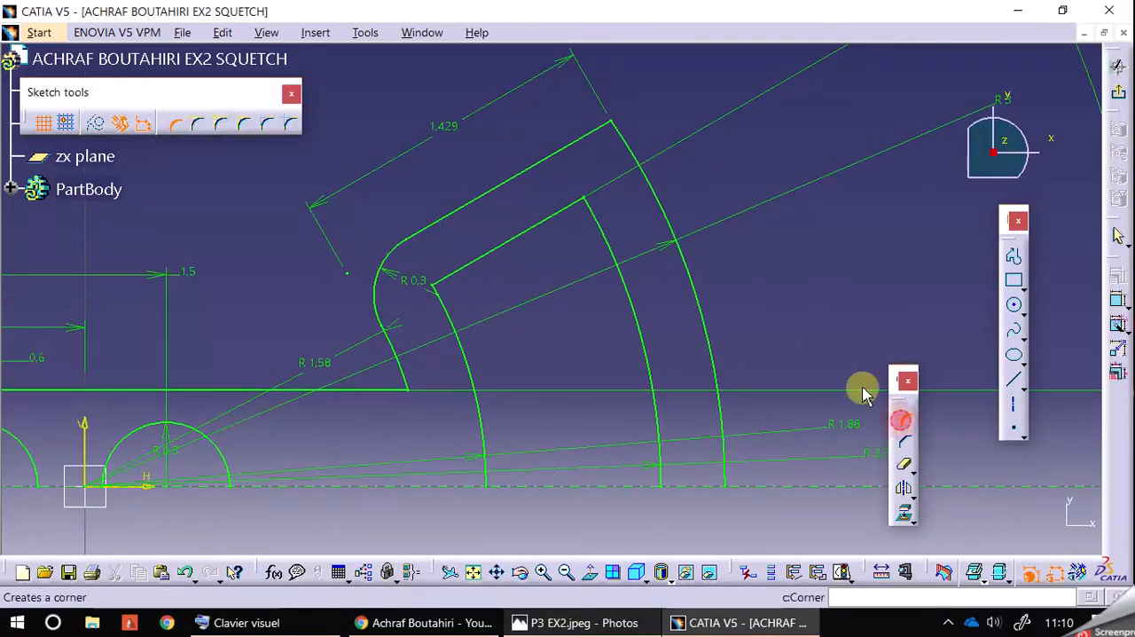
click(593, 129)
click(627, 148)
click(610, 142)
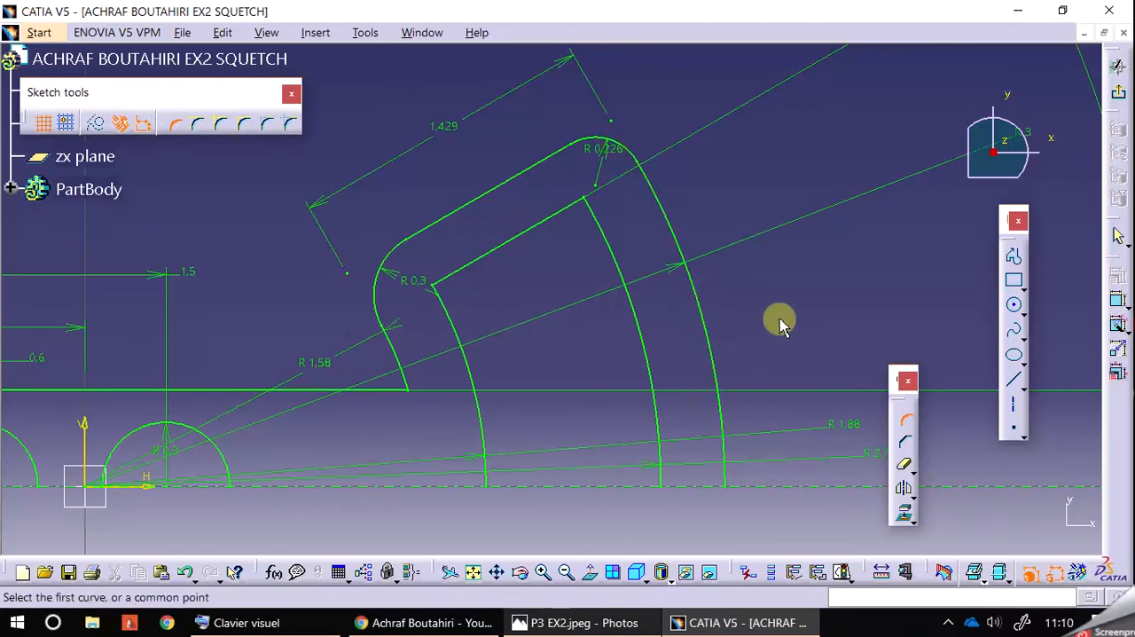
double_click(610, 153)
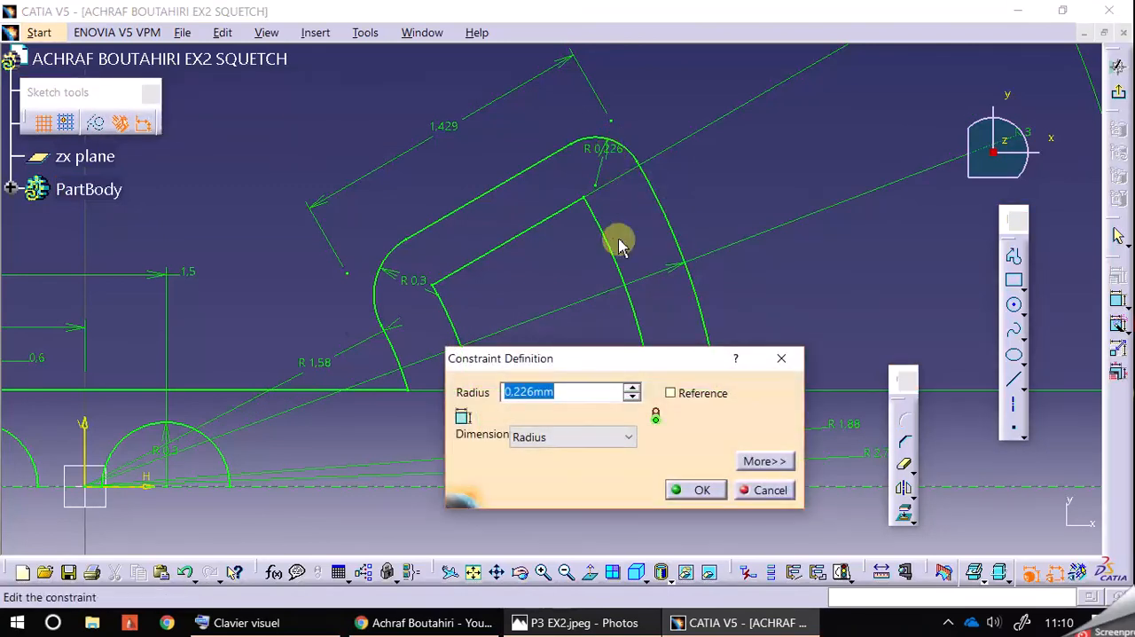
key(Return)
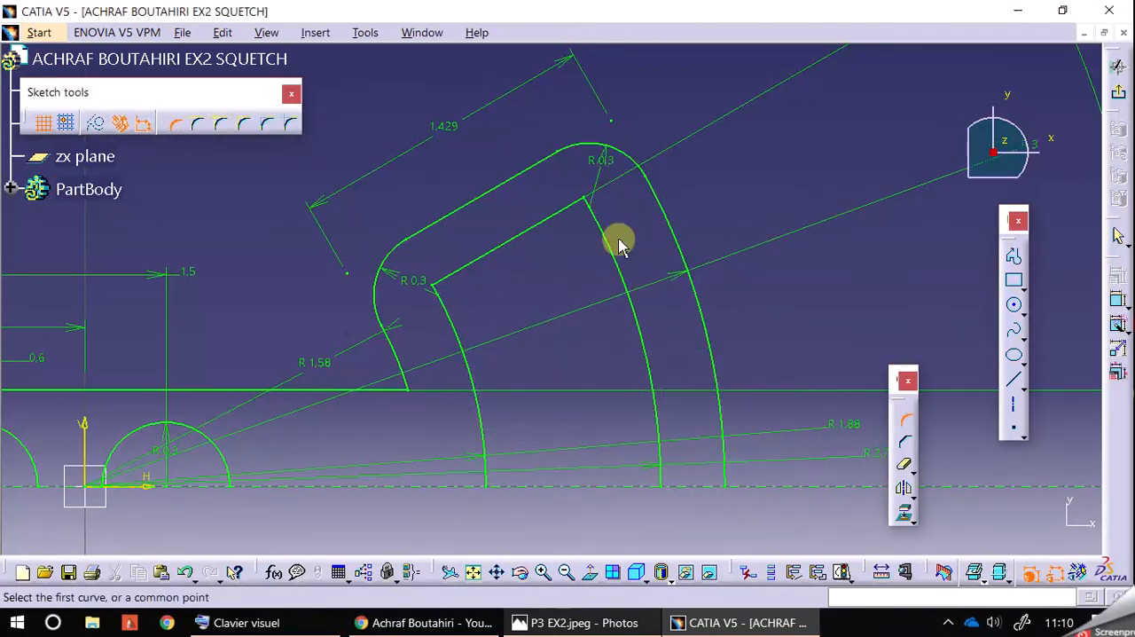
Step: Round the inner contour's corner between the inclined line and the R 1.88 arc with a 0.15 mm radius
middle_drag(745, 180, 765, 147)
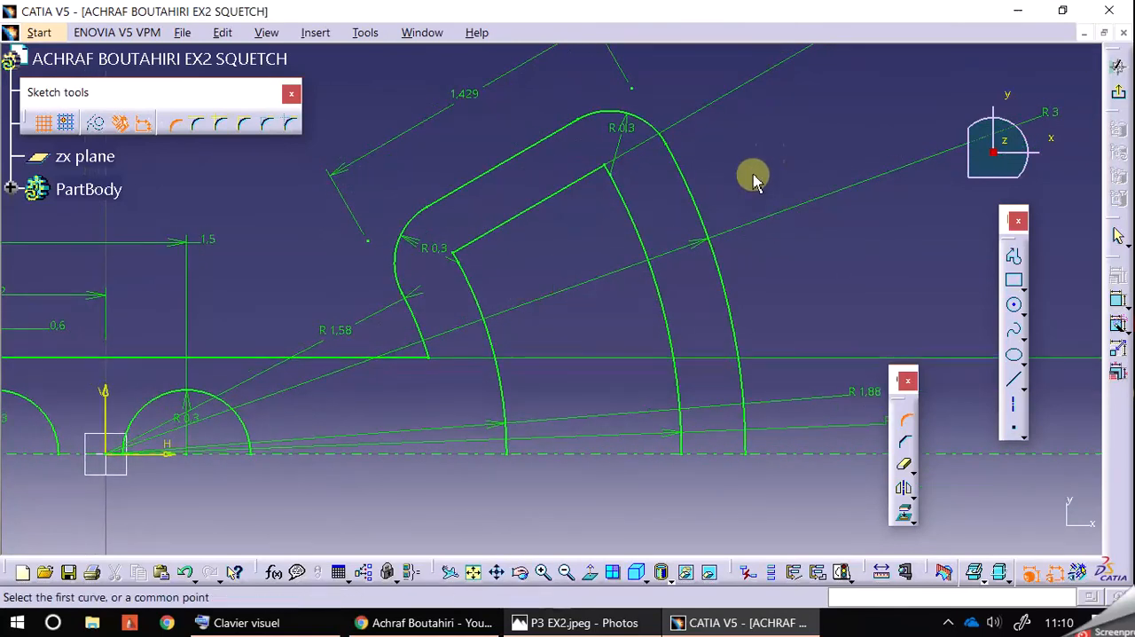
click(762, 622)
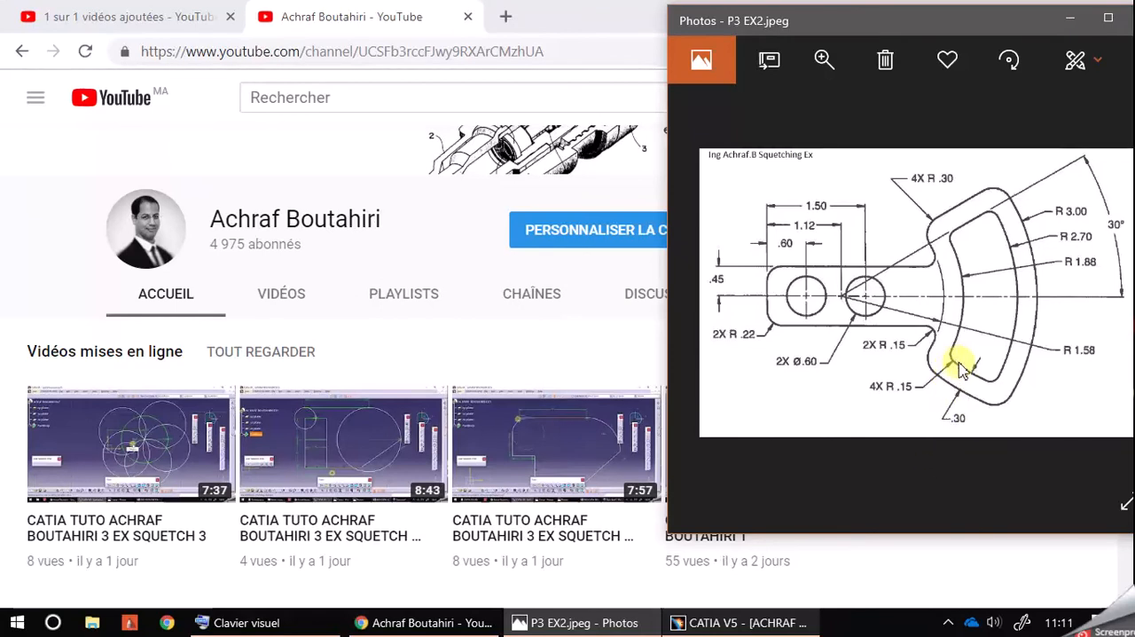
click(750, 620)
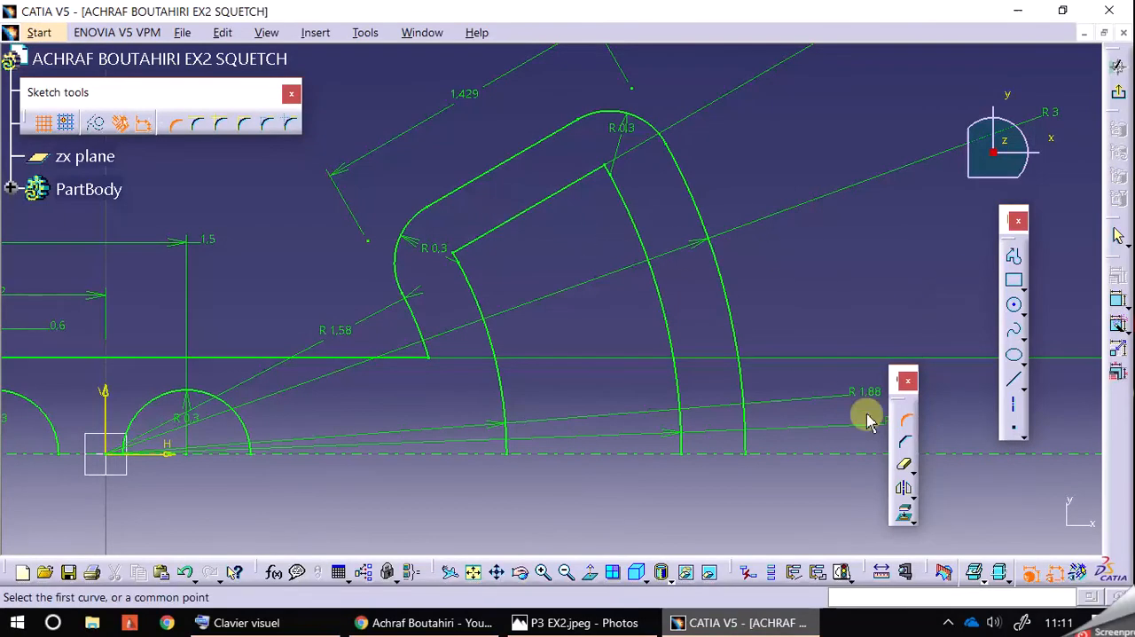
click(489, 238)
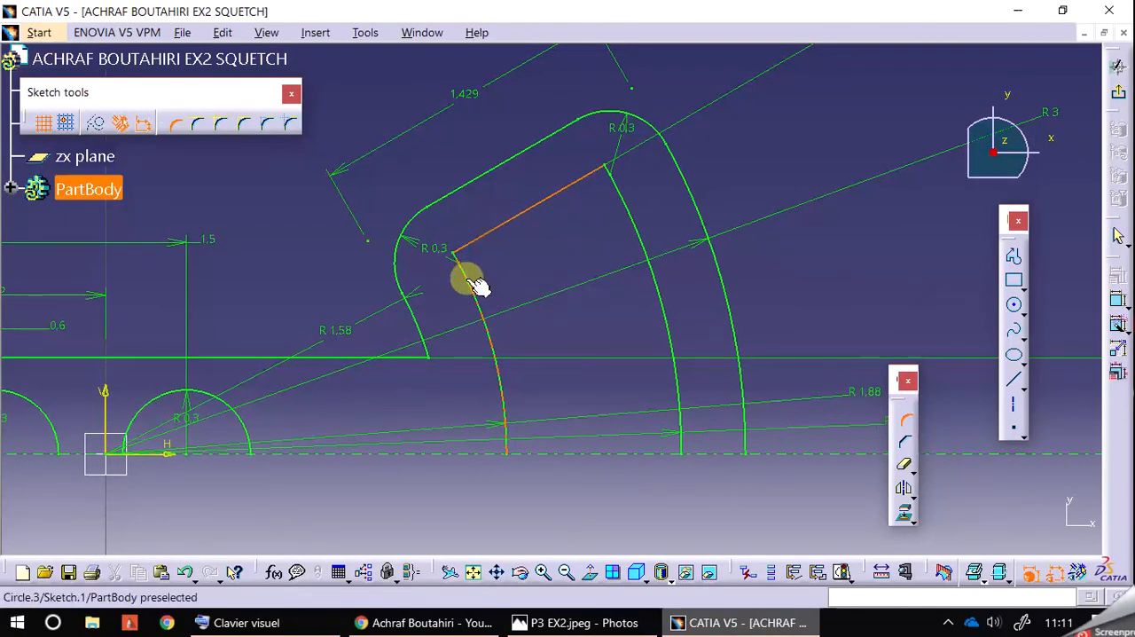
click(475, 272)
click(463, 258)
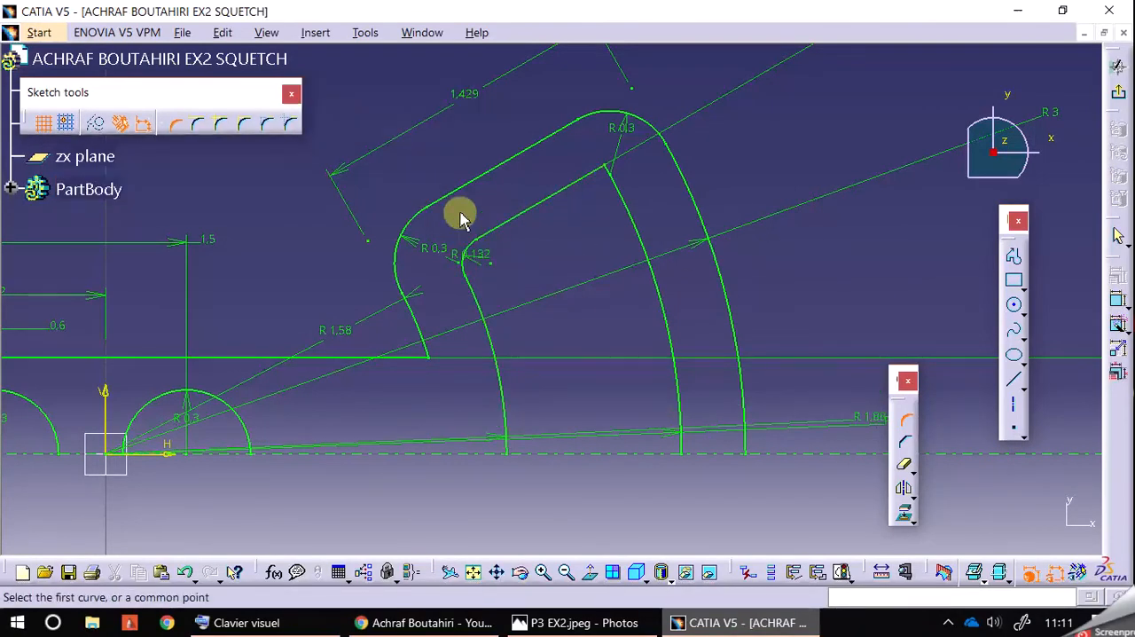
double_click(483, 257)
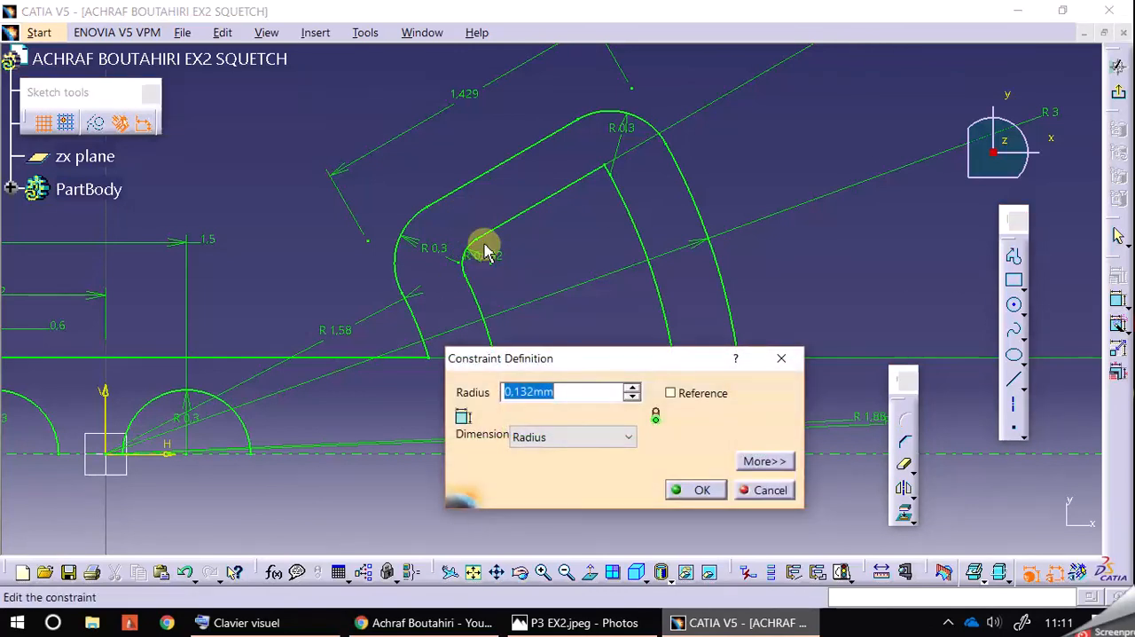
key(Return)
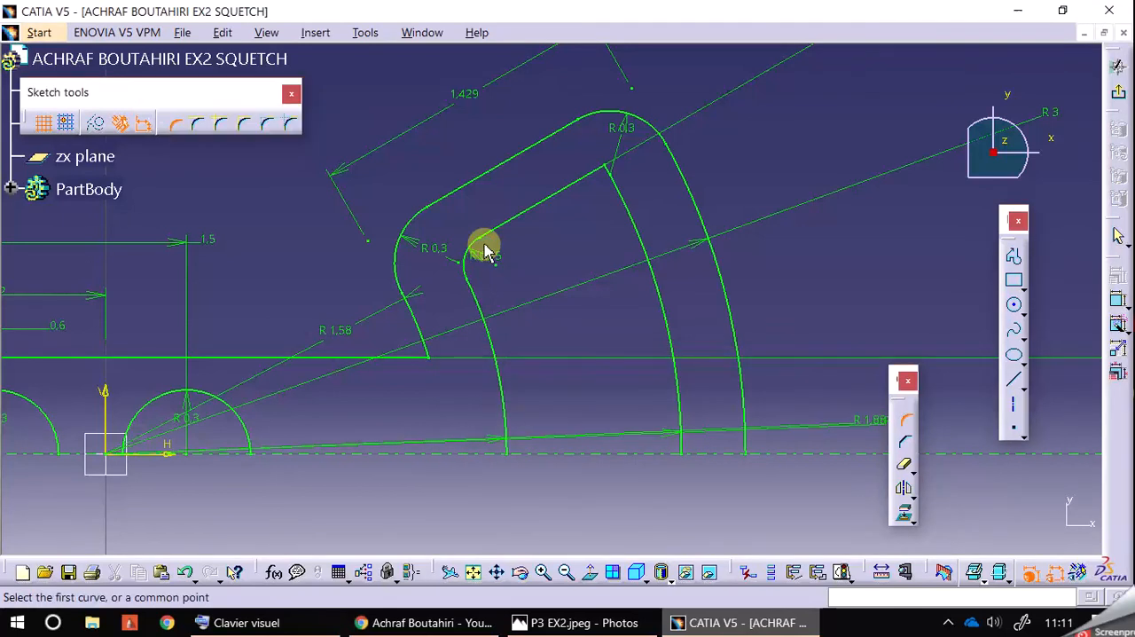
Step: Round the inner contour's corner between the inclined line and the R 2.7 arc with a 0.15 mm radius
click(619, 189)
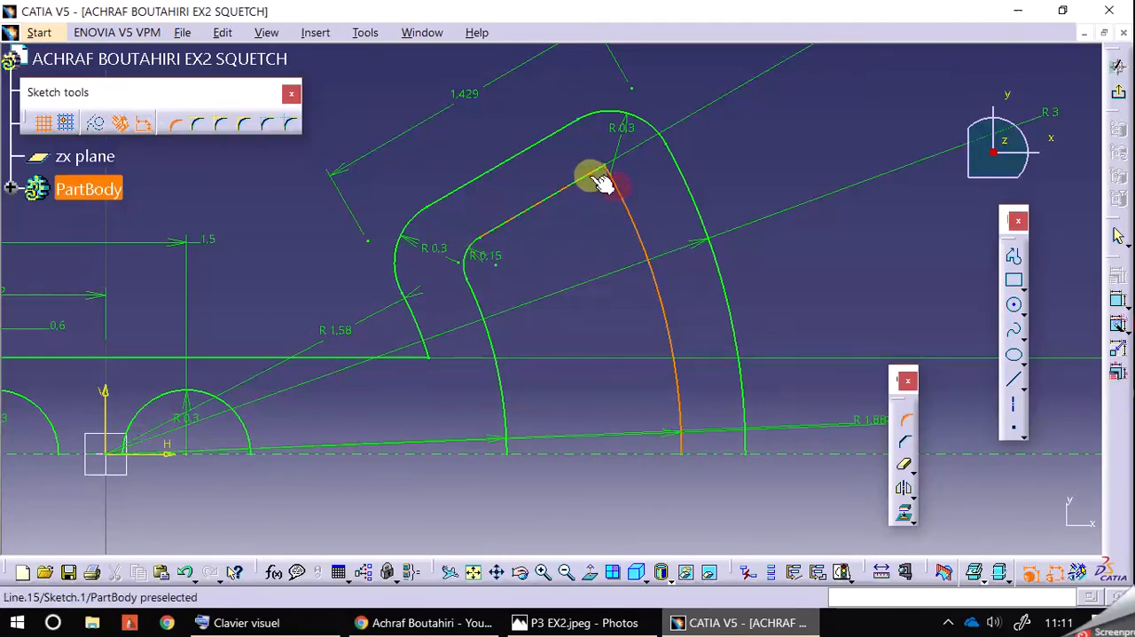
click(594, 176)
click(600, 204)
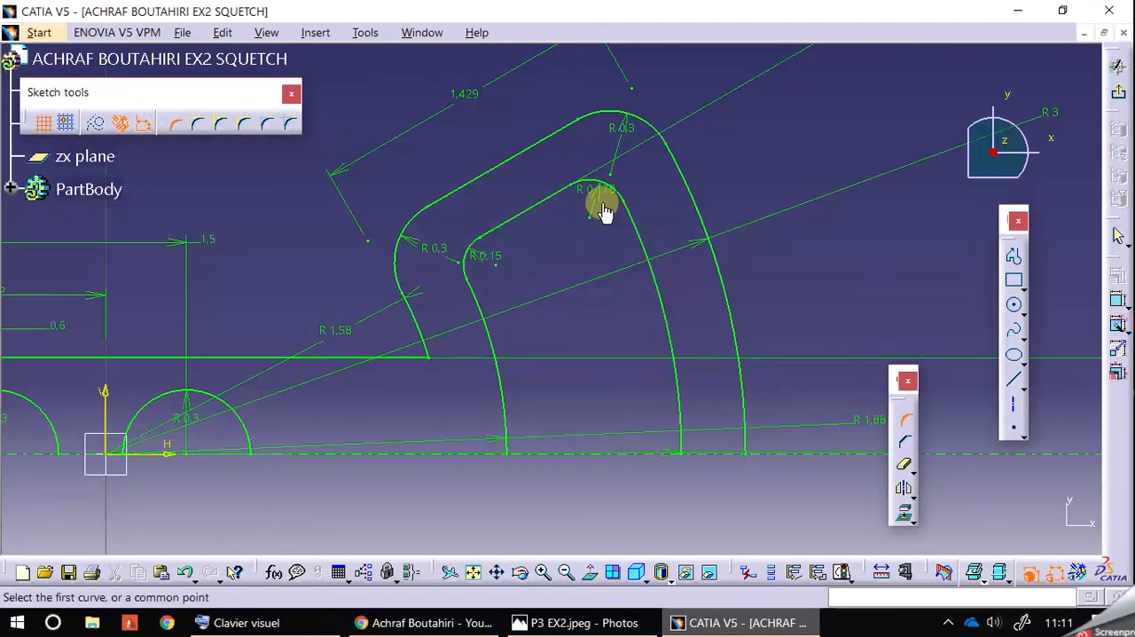
double_click(596, 203)
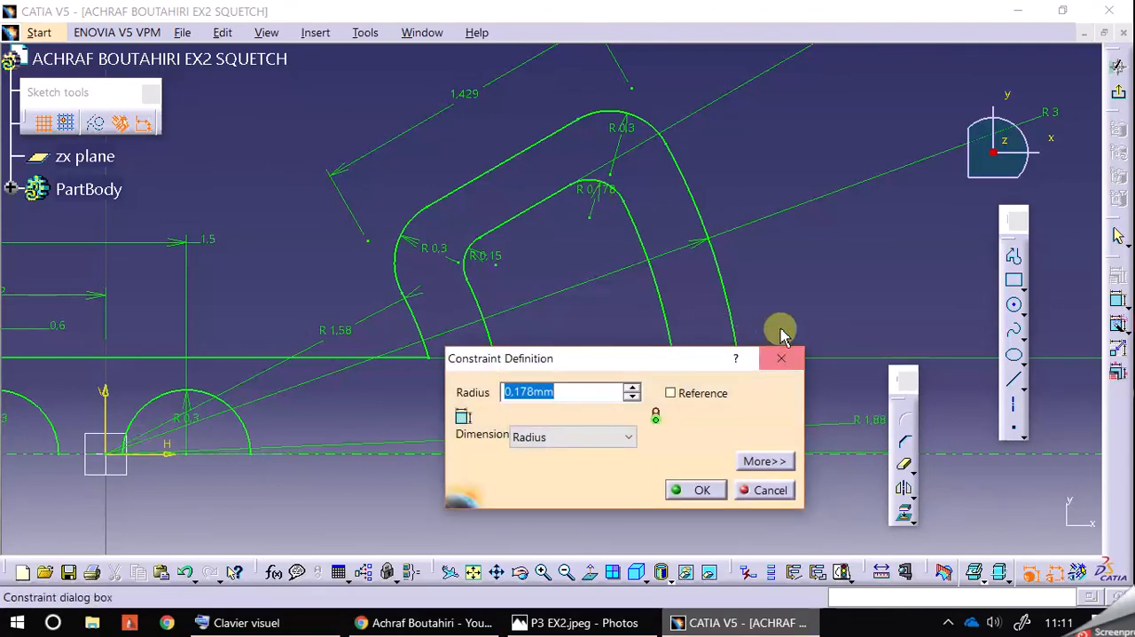
key(Return)
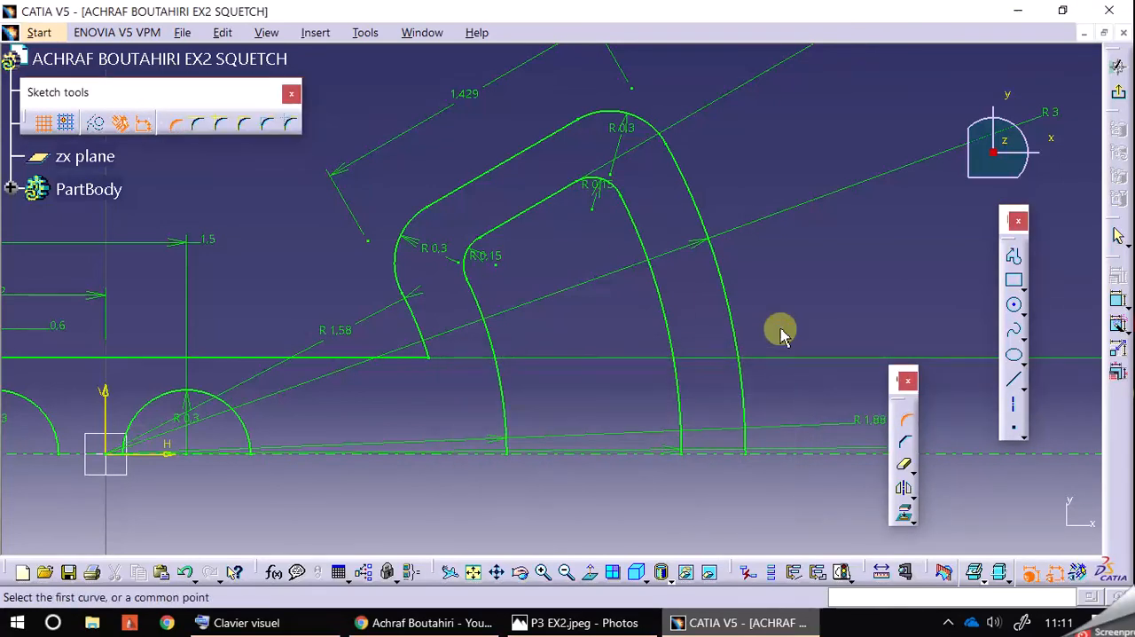
Step: Round the corner between the horizontal line and the R 1.58 arc, and set its radius to 0.15 mm
middle_drag(800, 263, 857, 213)
click(578, 623)
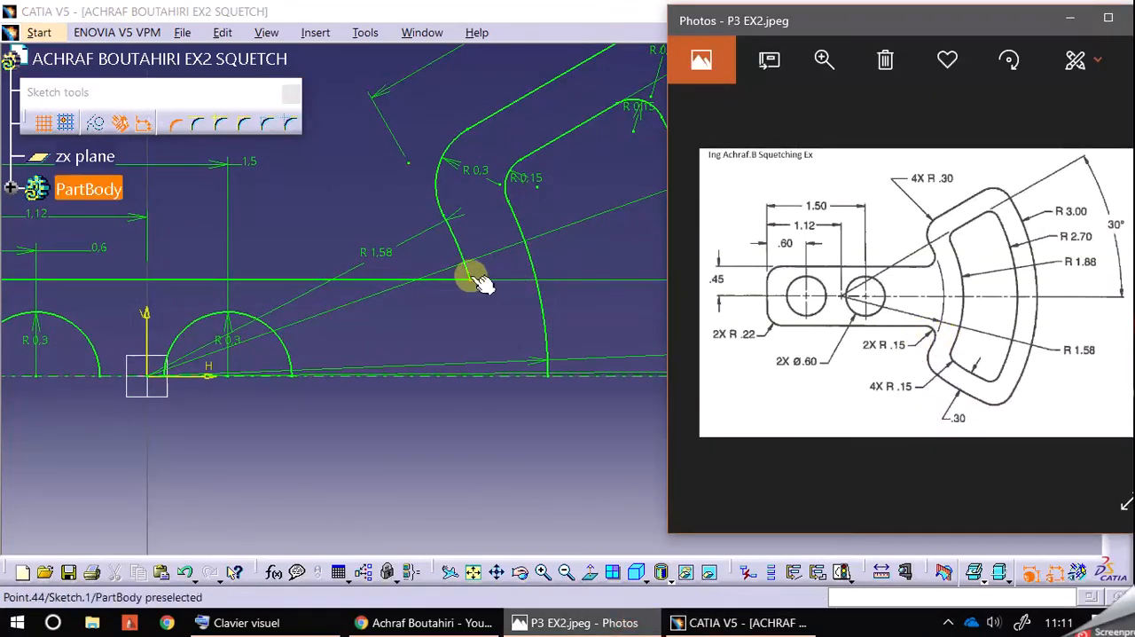
click(476, 310)
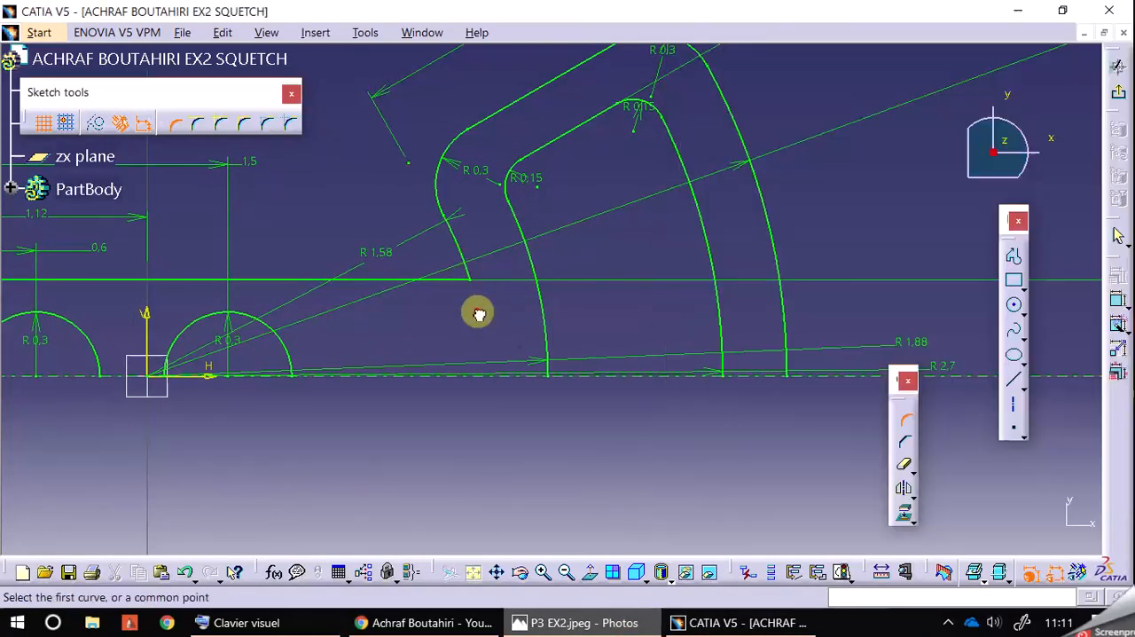
click(454, 270)
click(460, 281)
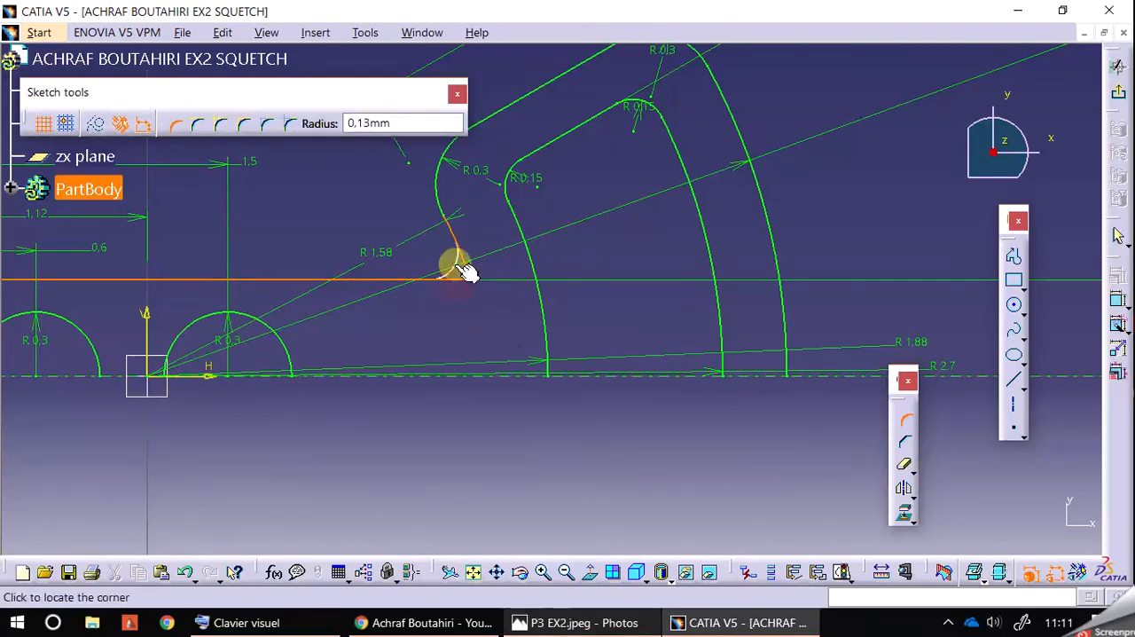
double_click(451, 259)
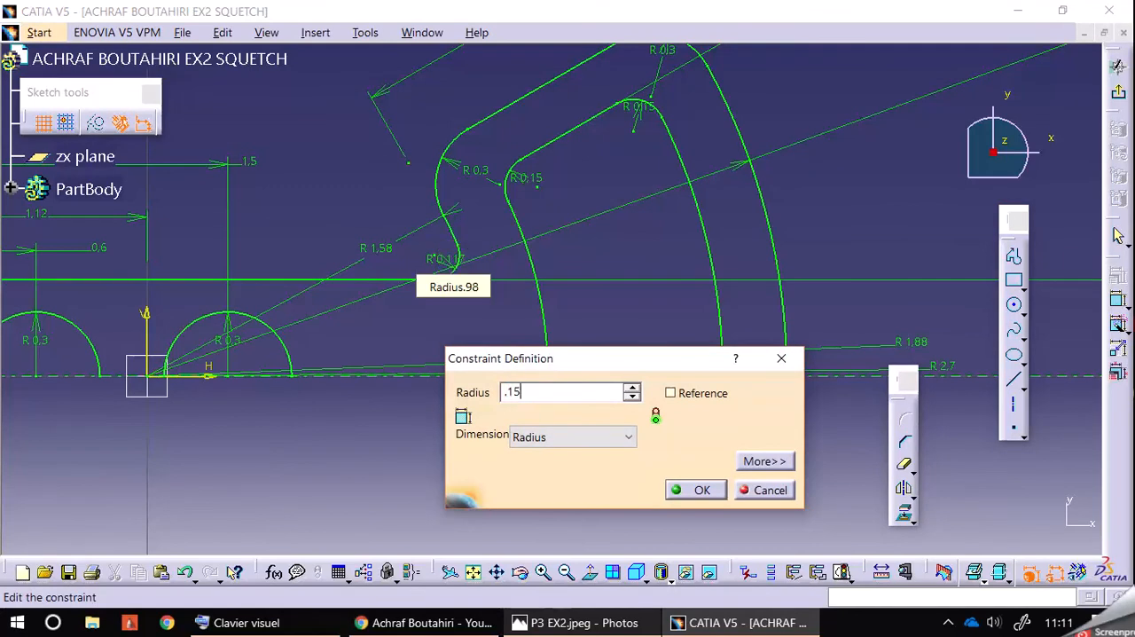
key(Return)
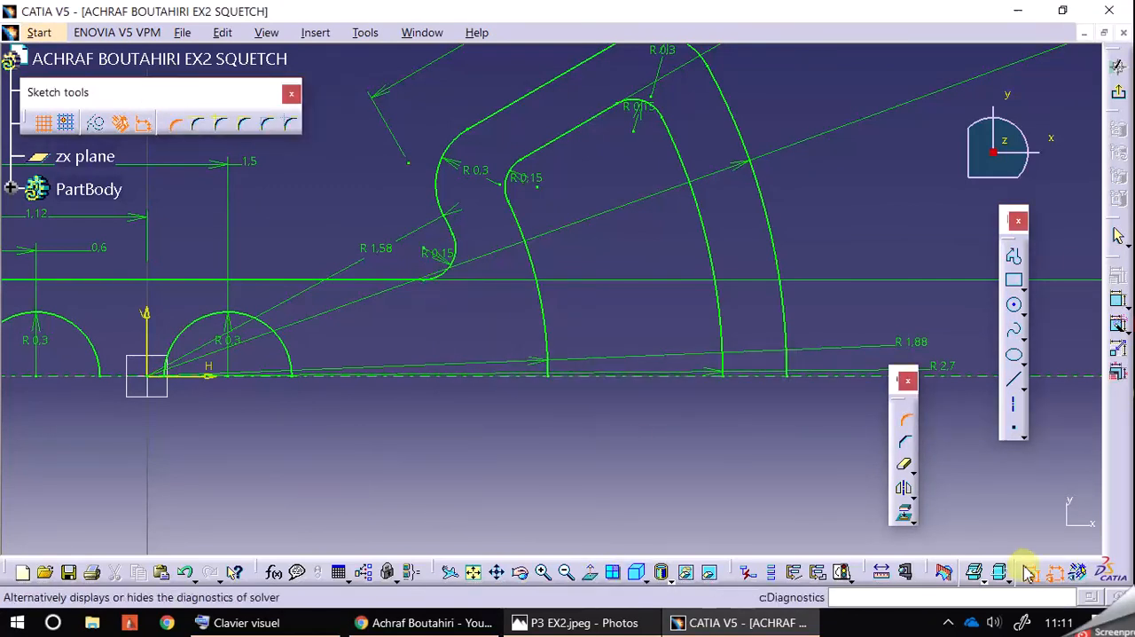
Step: Hide the sketch's dimensional constraints and leave the Corner command with the whole half profile in view
click(1055, 575)
click(1033, 575)
click(1033, 576)
click(565, 575)
click(566, 574)
mouse_move(628, 455)
middle_down()
mouse_move(651, 462)
mouse_move(657, 440)
middle_up()
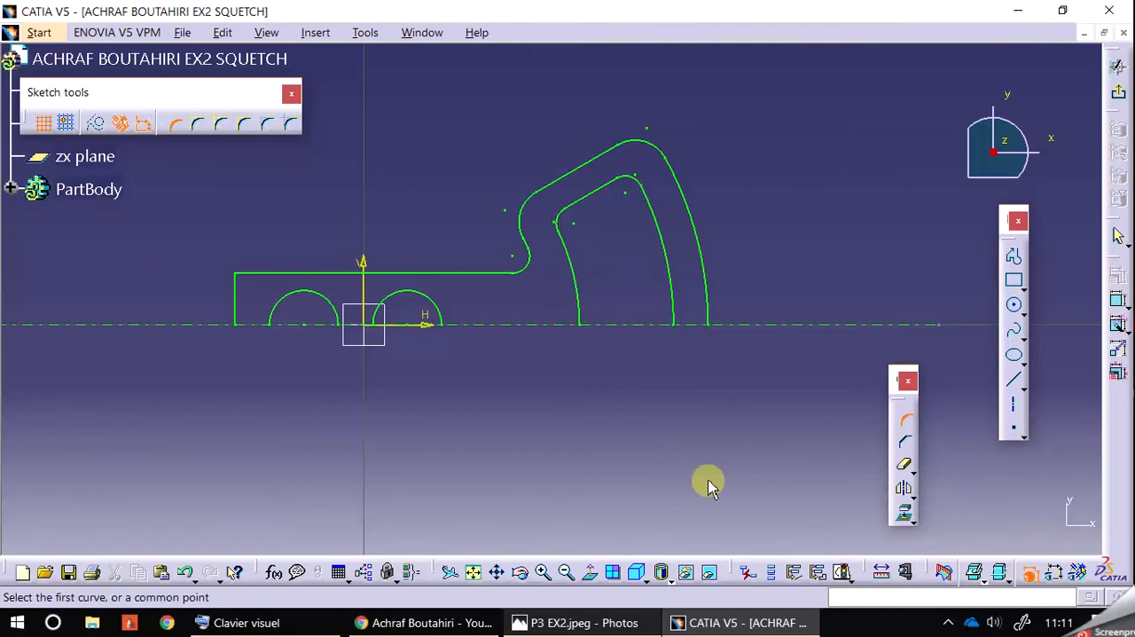
click(905, 420)
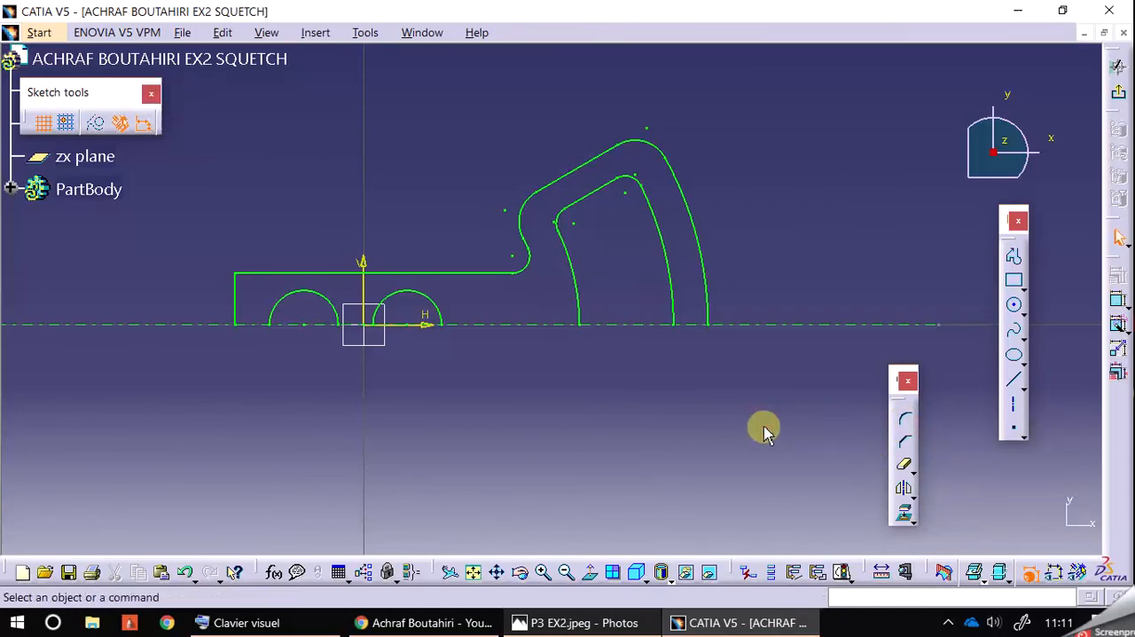
Step: Mirror the entire half profile about the horizontal axis line
drag(196, 117, 782, 420)
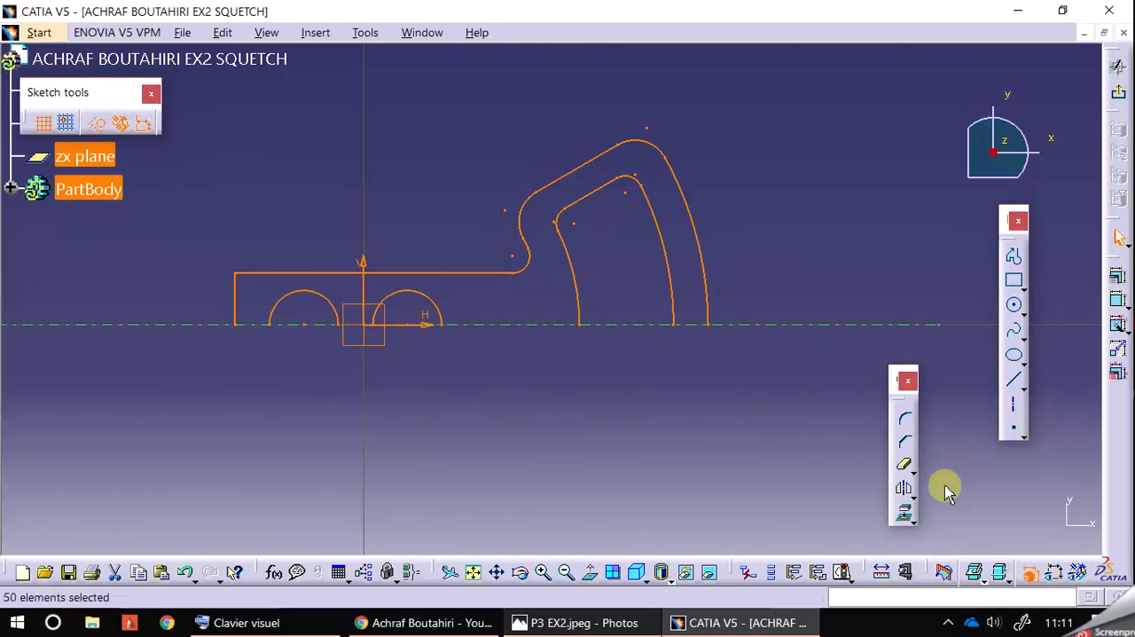
click(905, 492)
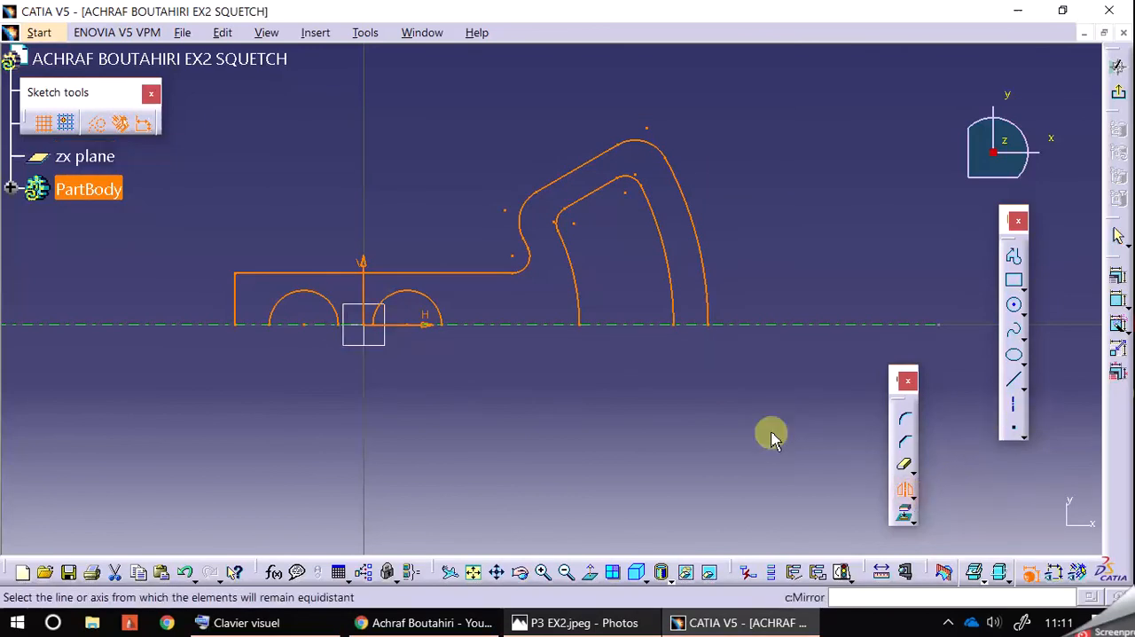
click(424, 326)
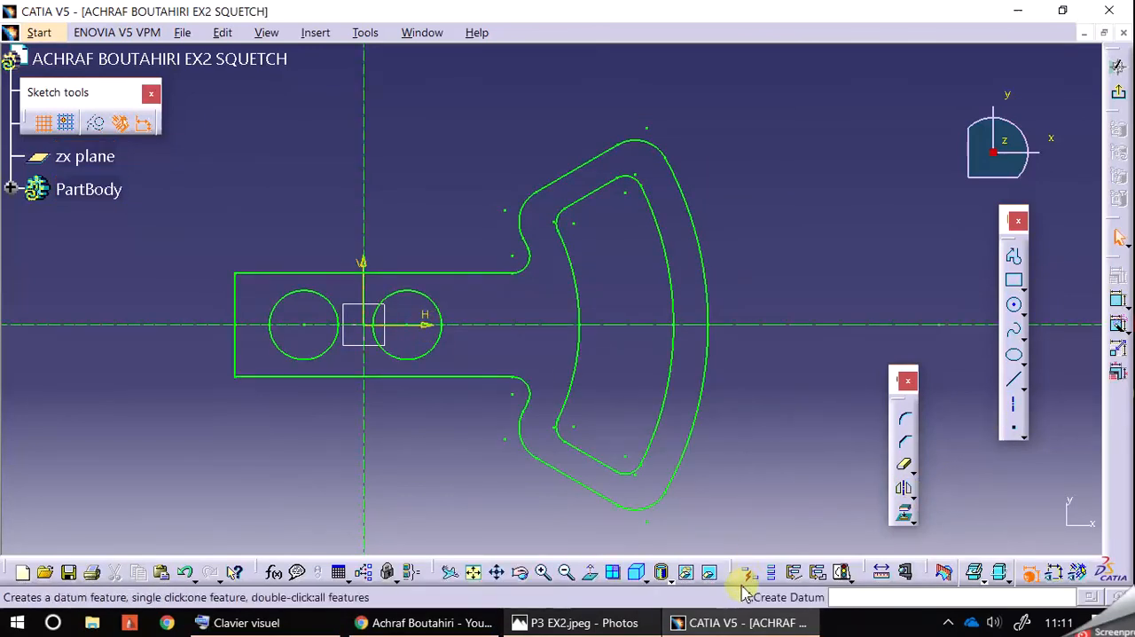
Step: Display the geometrical and dimensional constraints on the mirrored profile, and hide both again
click(1076, 572)
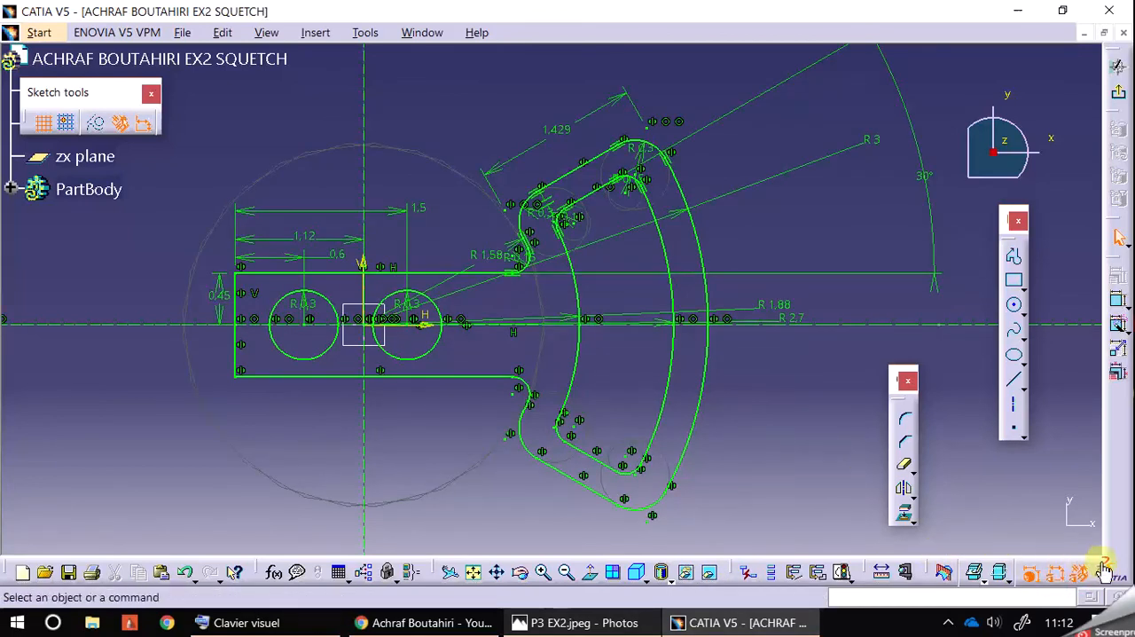
click(1078, 571)
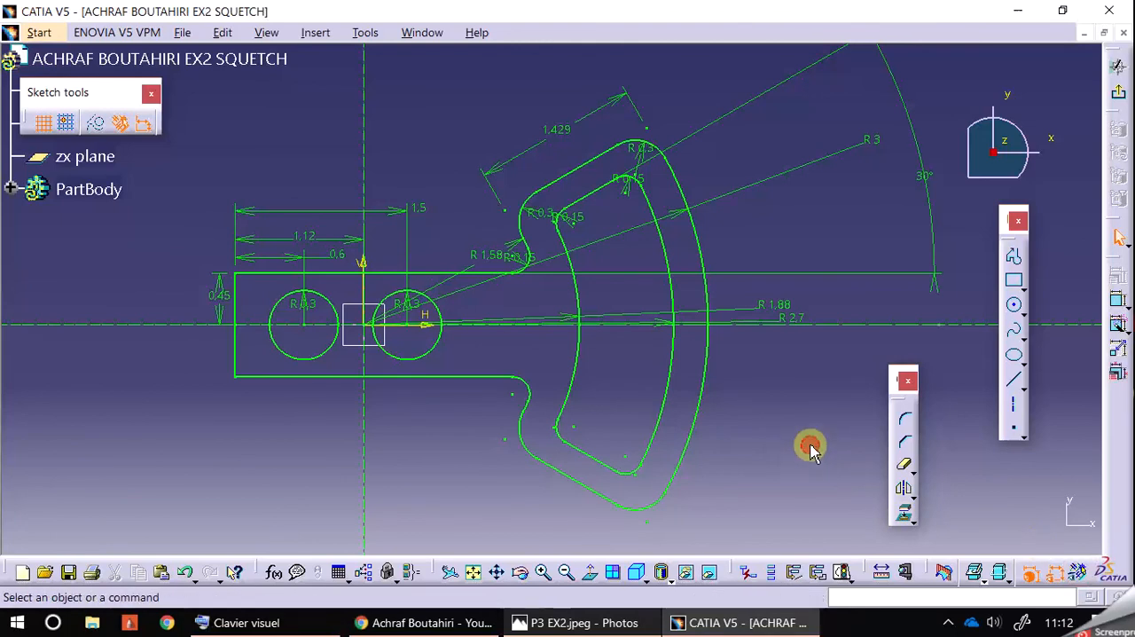
click(1055, 575)
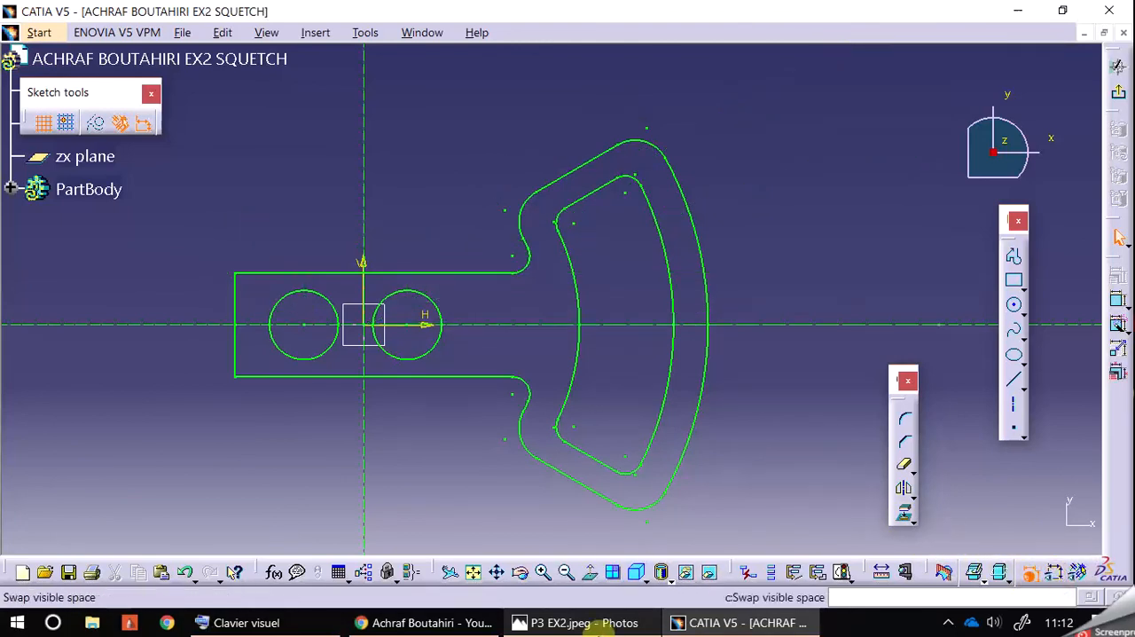
Step: Check P3 EX2.jpeg for the end radius and round the plate's upper-left corner at about 0.25 mm using the Corner tool
click(585, 622)
middle_drag(493, 454, 425, 470)
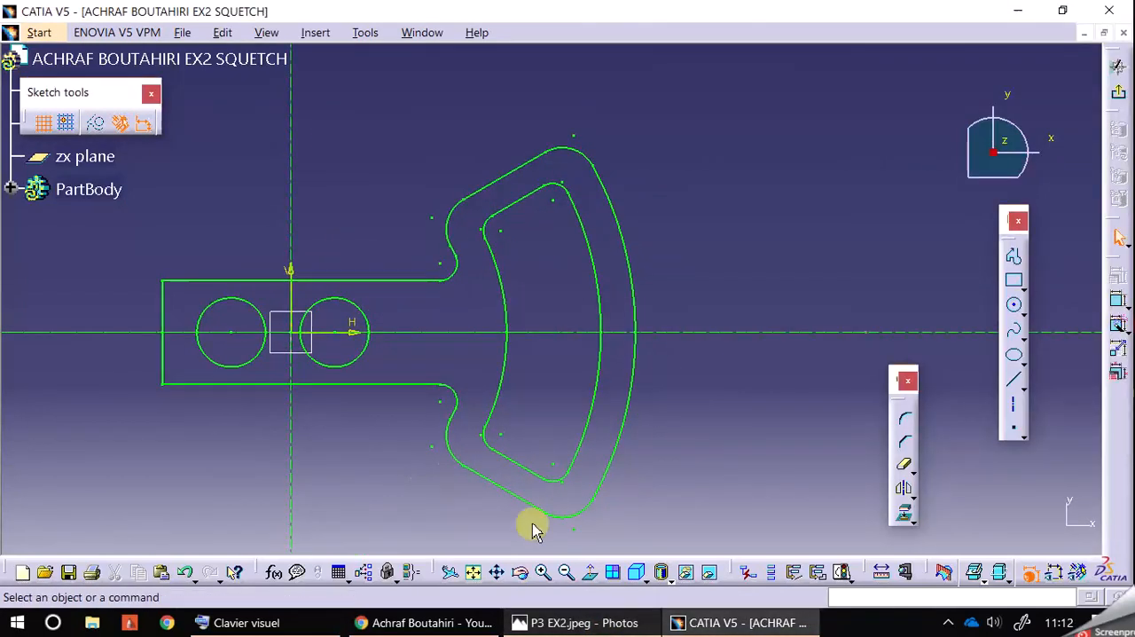
click(585, 623)
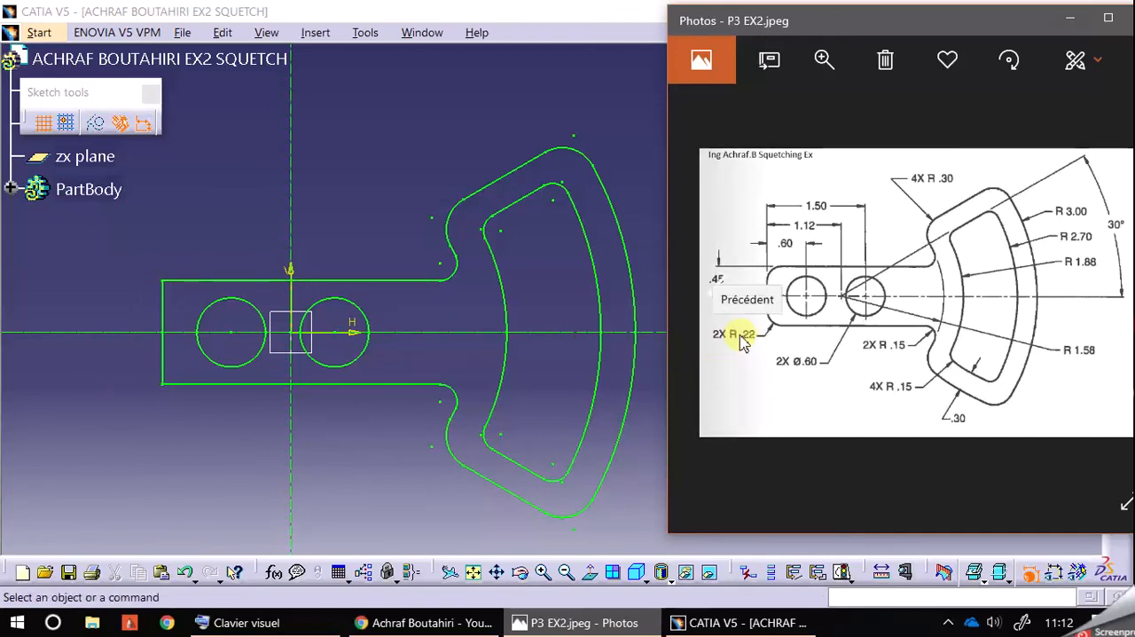
click(379, 214)
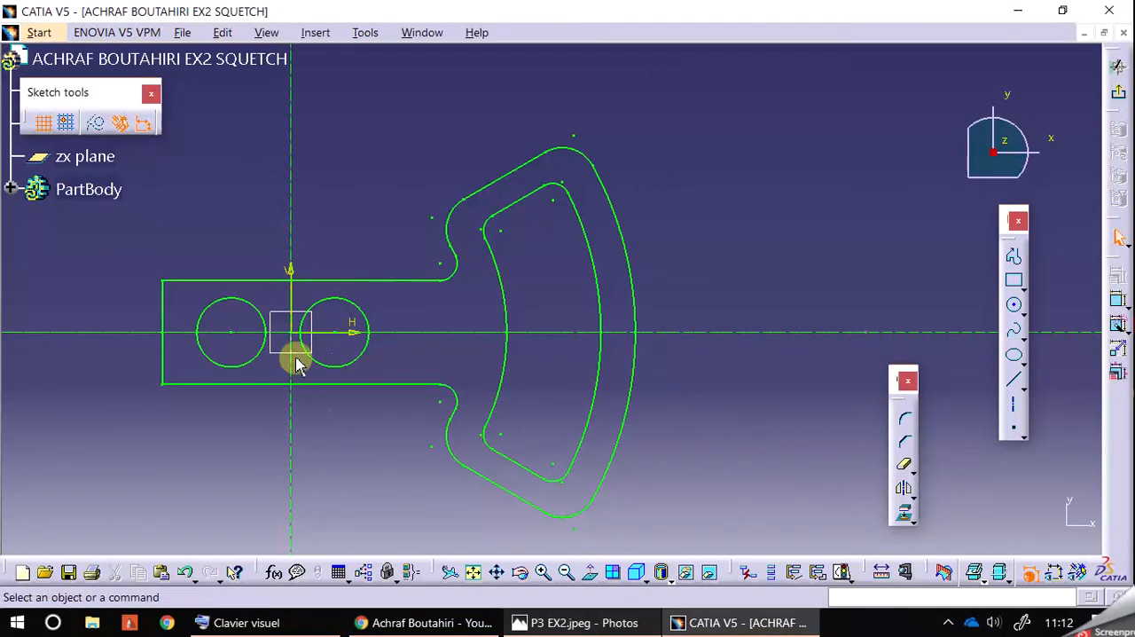
click(906, 418)
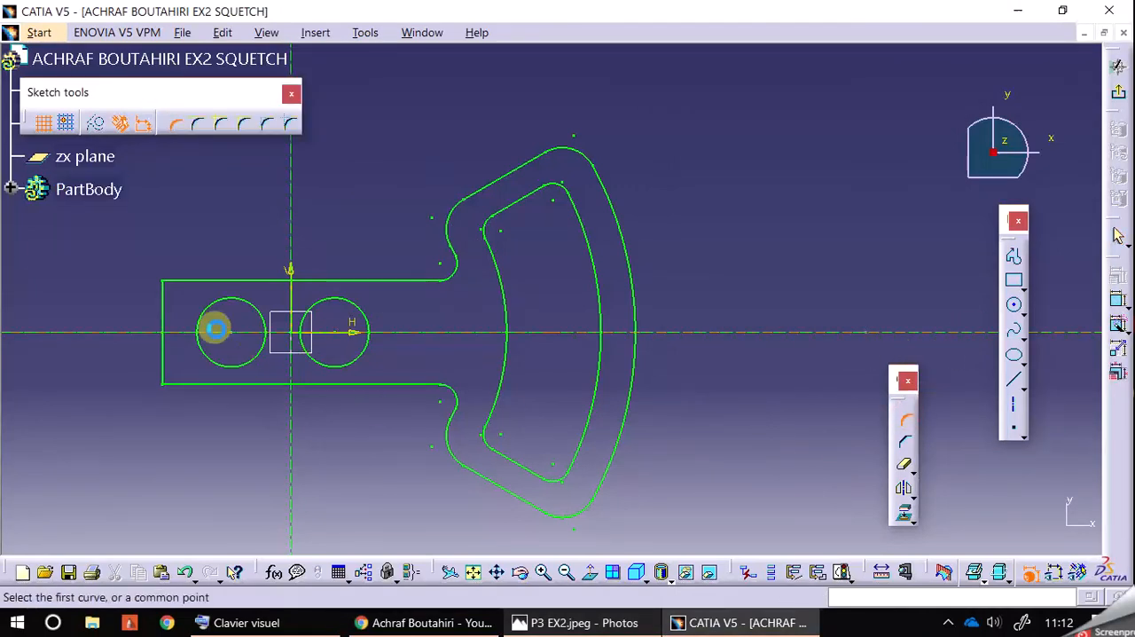
click(165, 286)
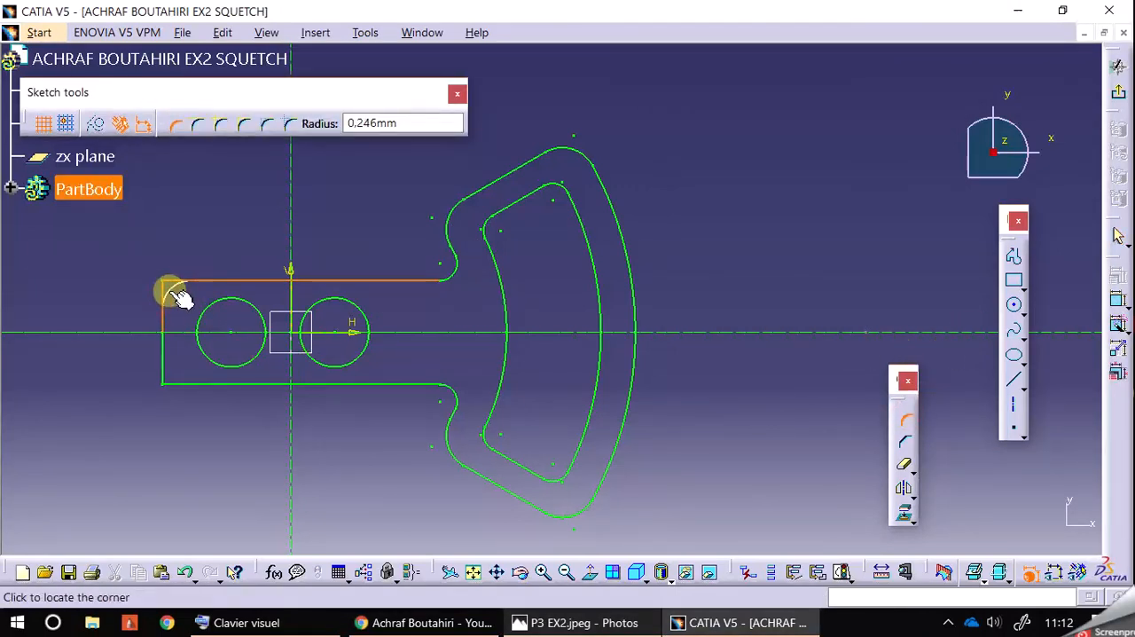
click(171, 294)
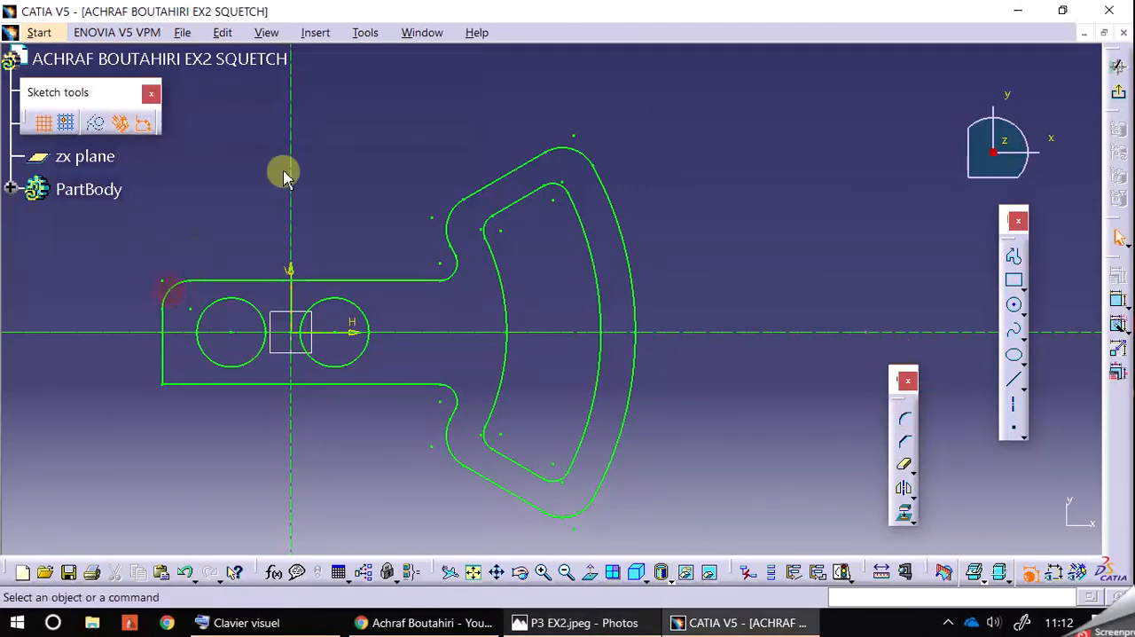
Step: Display the dimensional constraints and set the radius of the plate's upper-left corner to 0.22 mm
click(1053, 572)
click(185, 300)
double_click(185, 300)
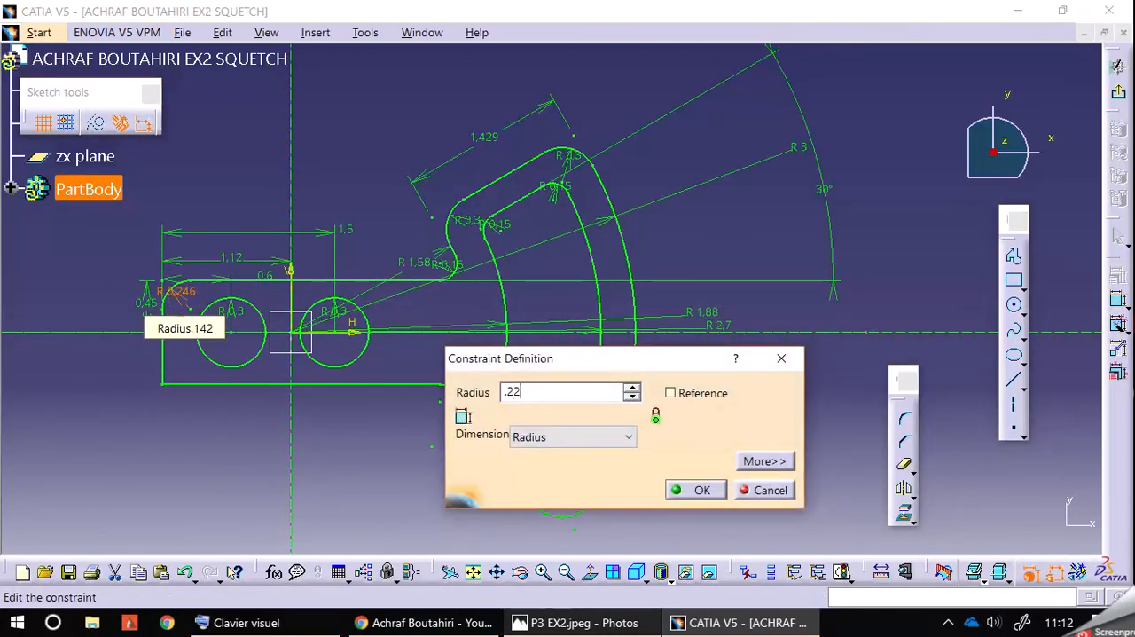
text(.2)
key(Return)
Step: Round the plate's lower-left corner with a 0.22 mm radius and hide the dimensional constraints
click(369, 390)
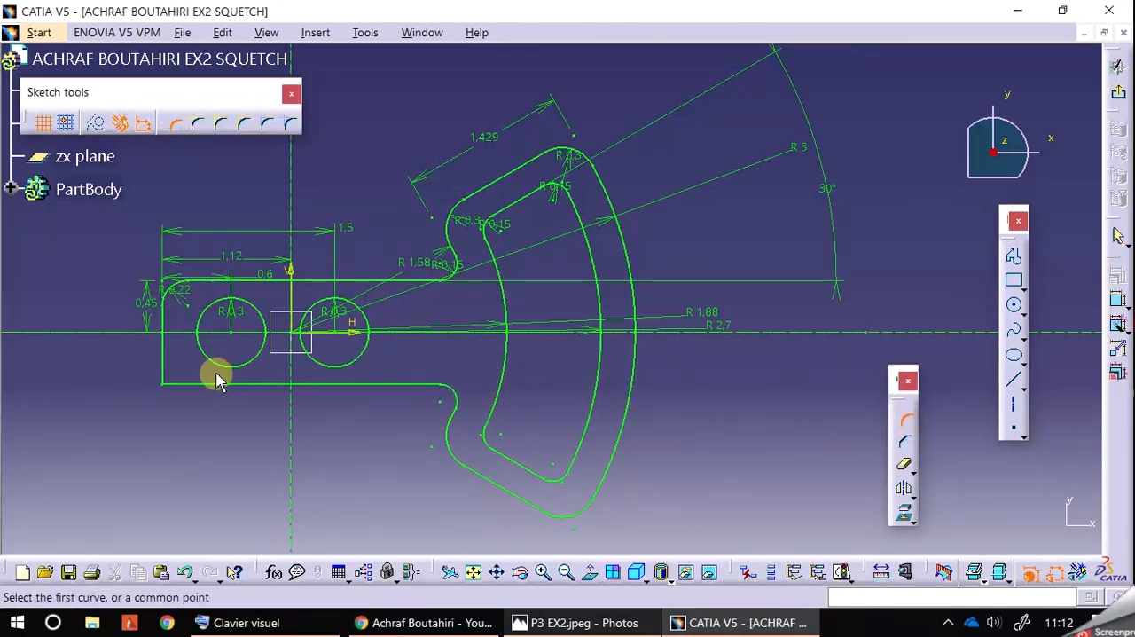
click(173, 381)
click(175, 372)
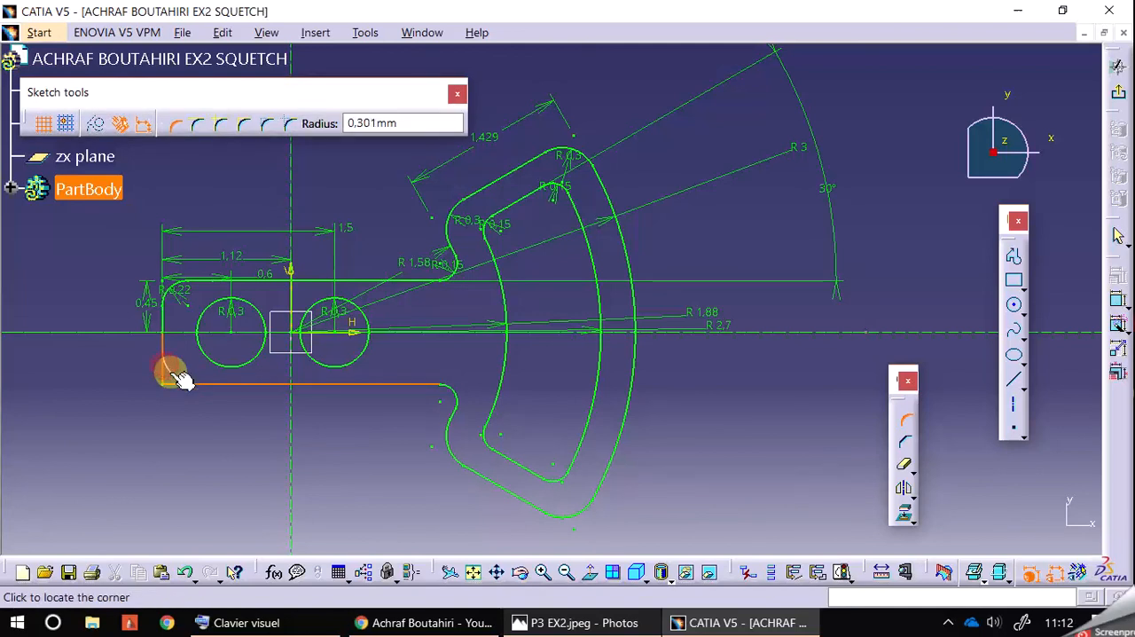
click(173, 373)
double_click(178, 371)
key(BackSpace)
key(Return)
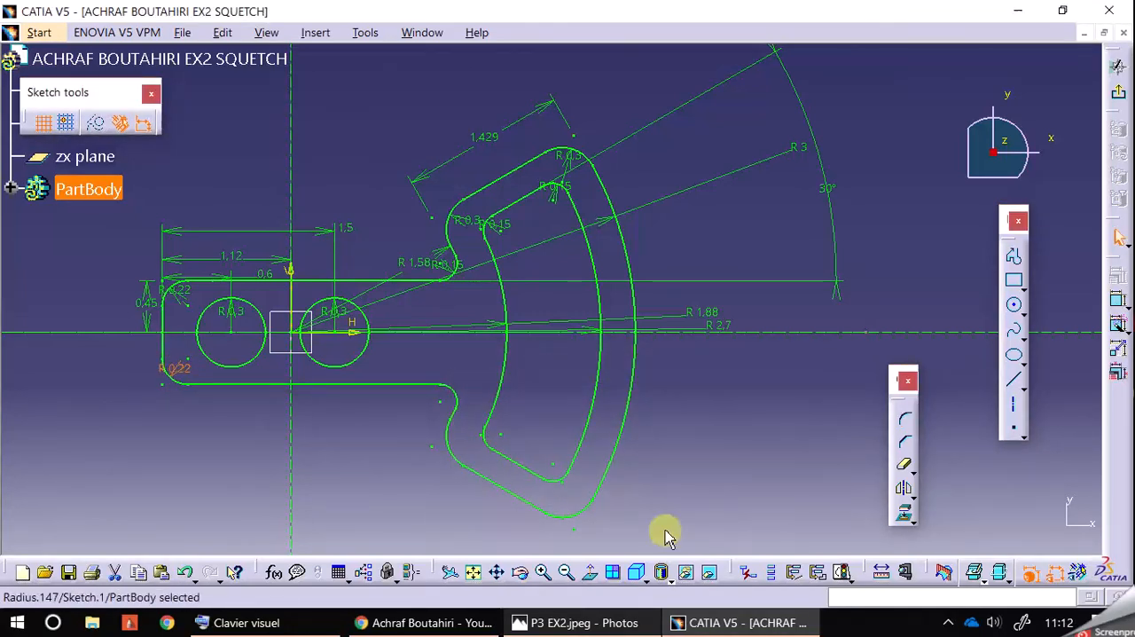
click(1058, 576)
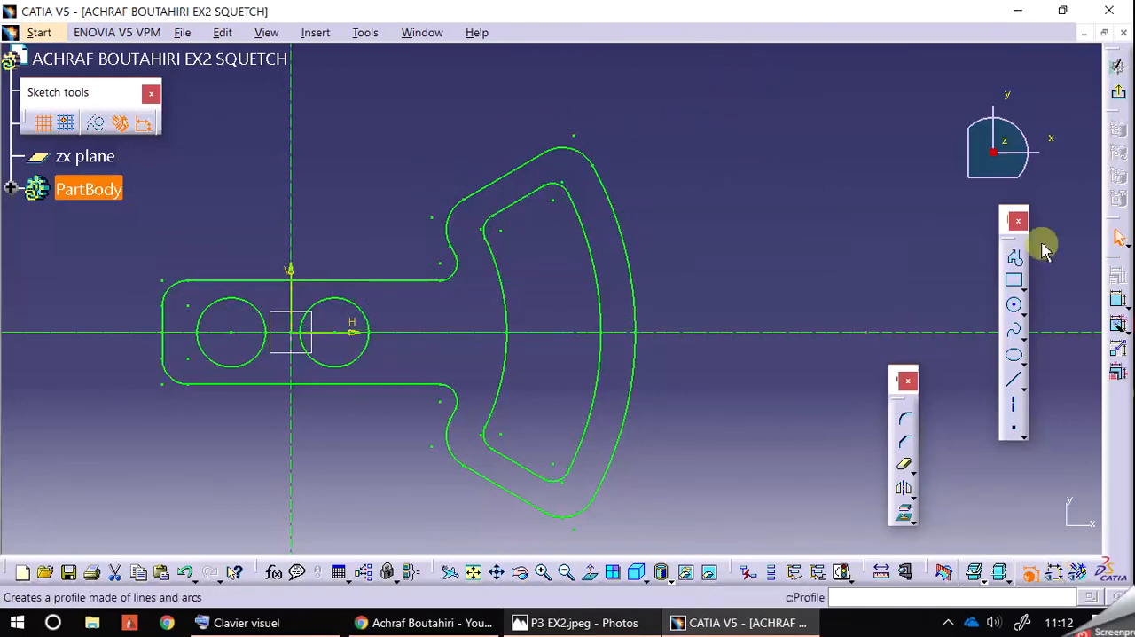
Step: Exit the sketch and extrude the finished profile as a 1 mm pad
click(1123, 92)
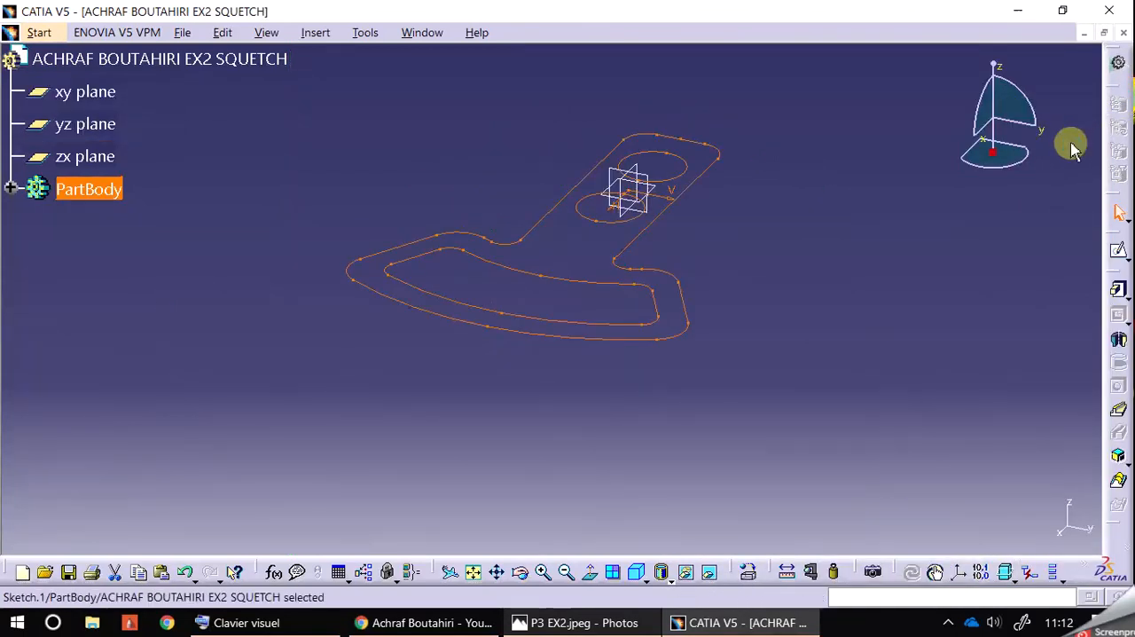
click(1117, 288)
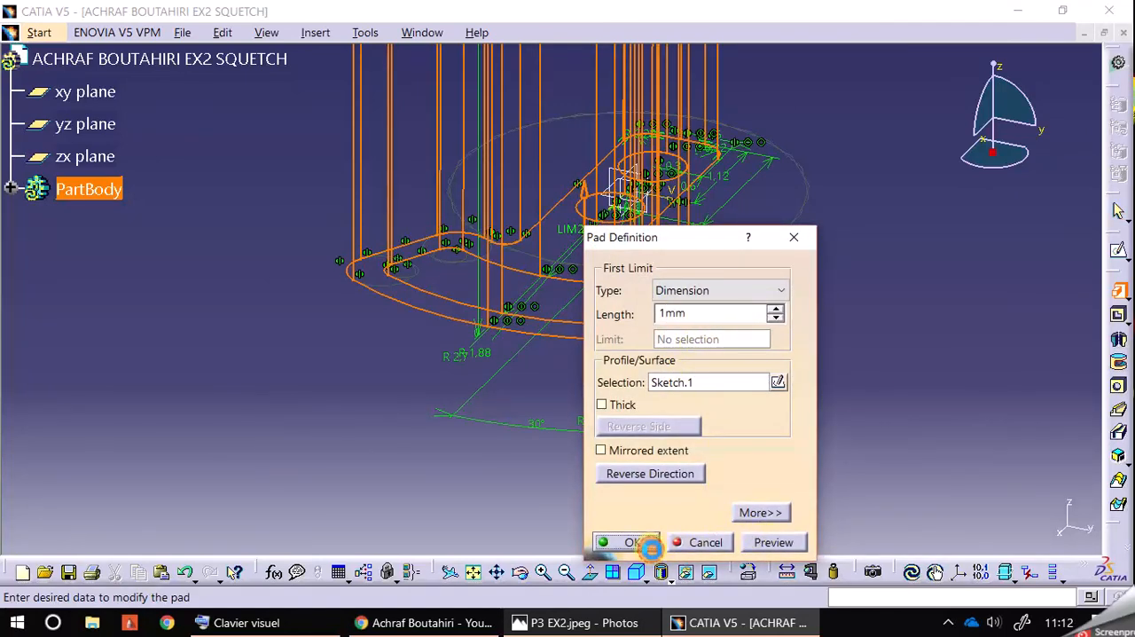
click(652, 549)
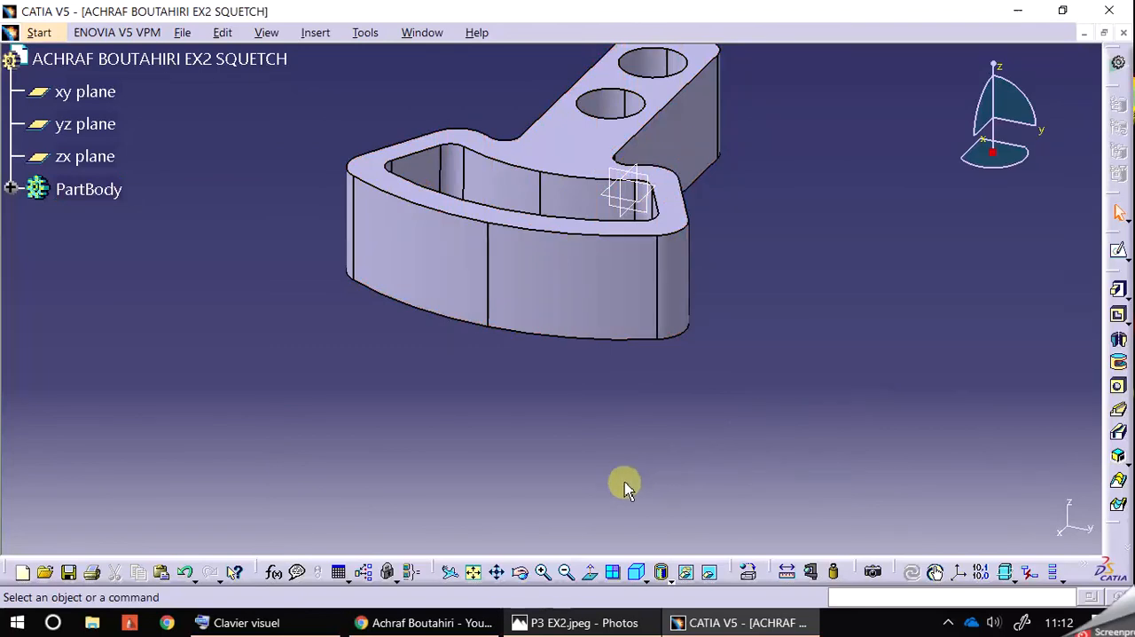
Step: Examine the padded plate from the other side and compare its shape with the P3 EX2.jpeg drawing
middle_drag(567, 456, 470, 486)
click(519, 571)
drag(683, 455, 672, 157)
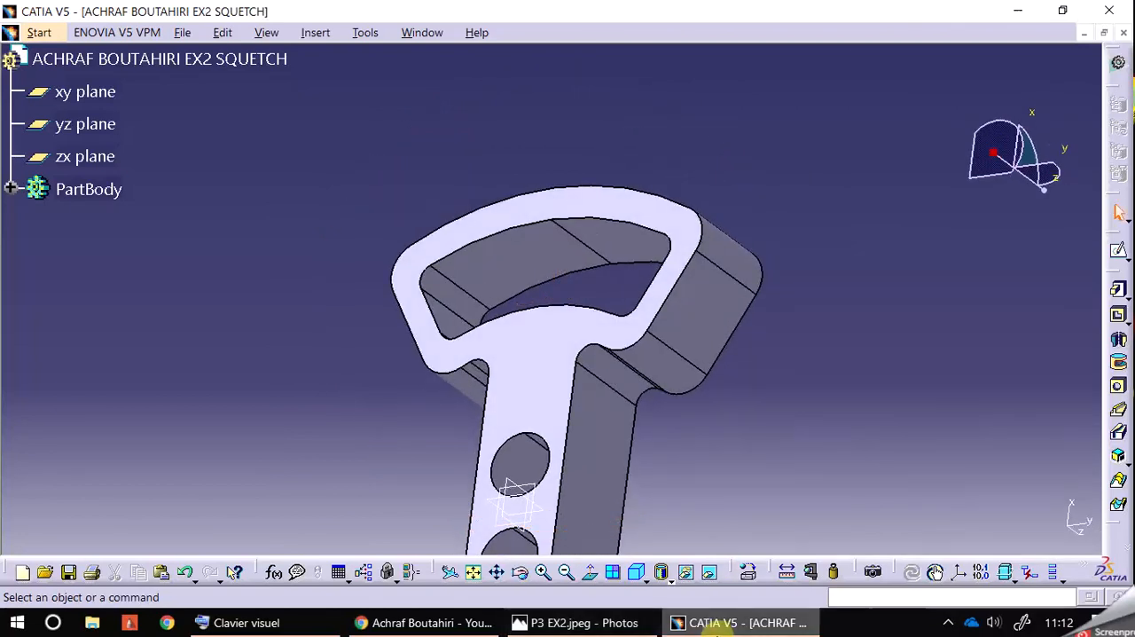
click(576, 623)
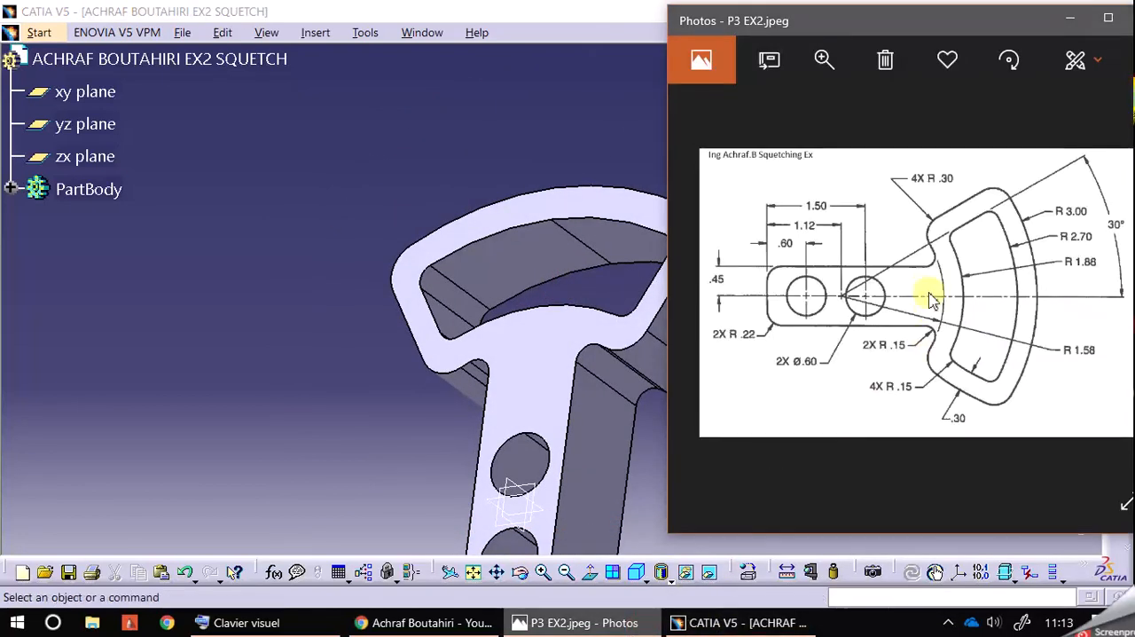
middle_drag(398, 429, 366, 361)
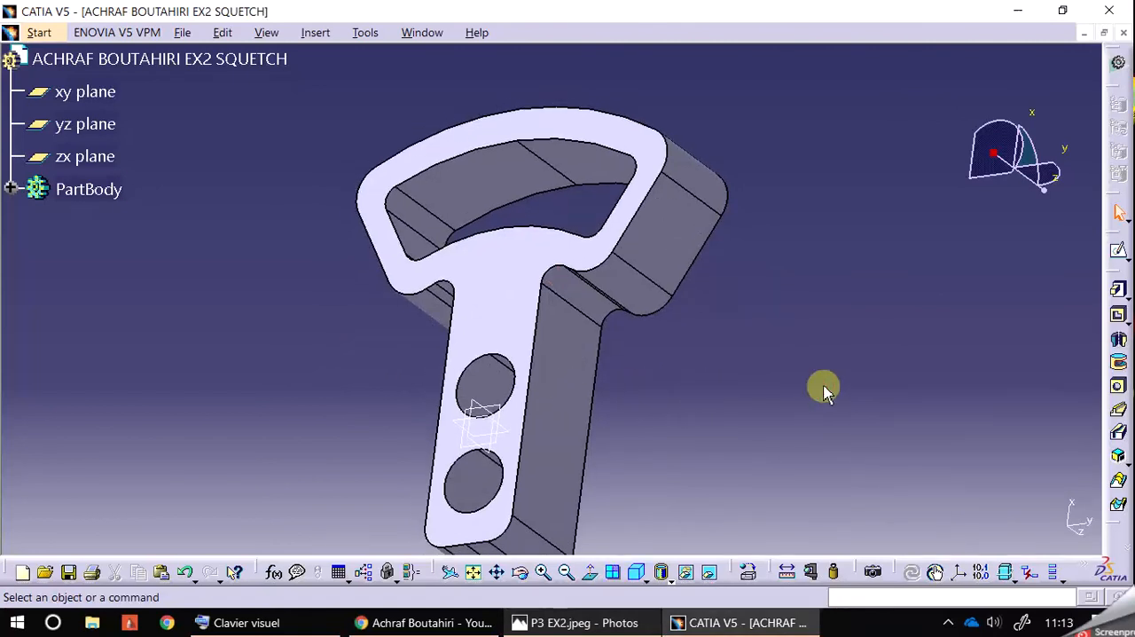